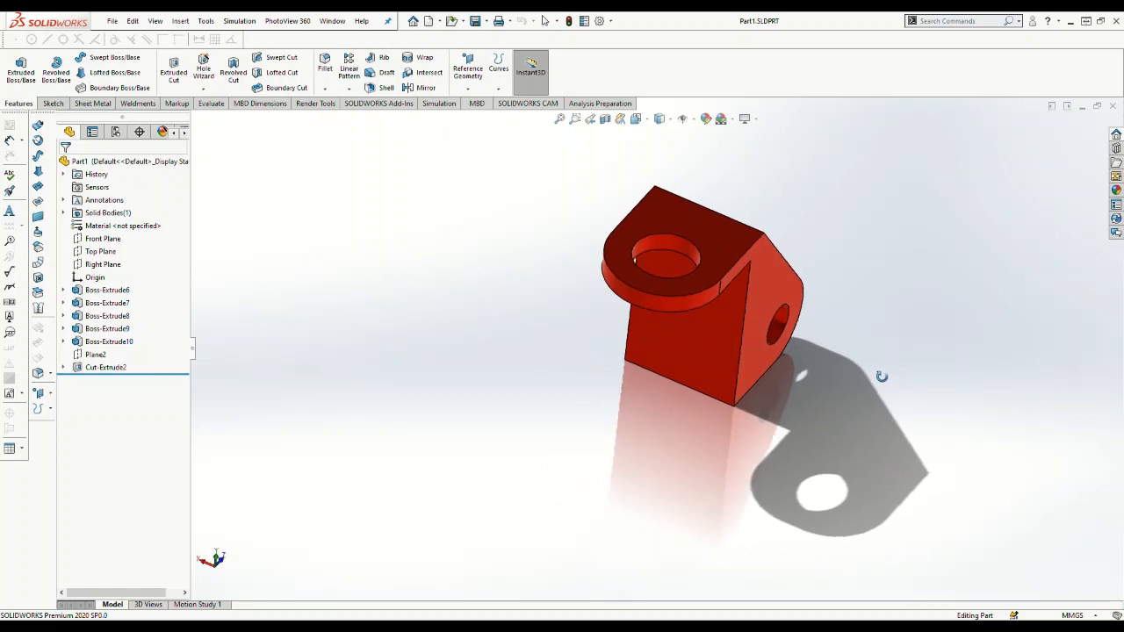
scroll(860, 365, up, 3)
mouse_move(843, 356)
middle_down()
mouse_move(818, 325)
mouse_move(746, 322)
mouse_move(783, 354)
mouse_move(855, 383)
mouse_move(831, 369)
middle_up()
middle_drag(734, 281, 756, 355)
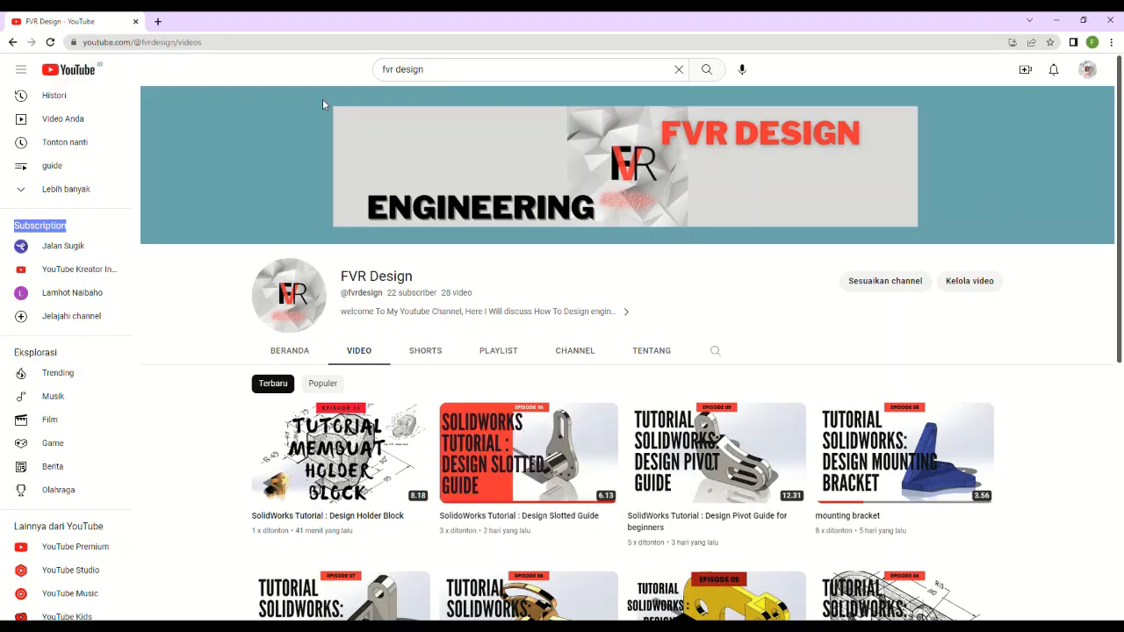
scroll(443, 110, down, 1)
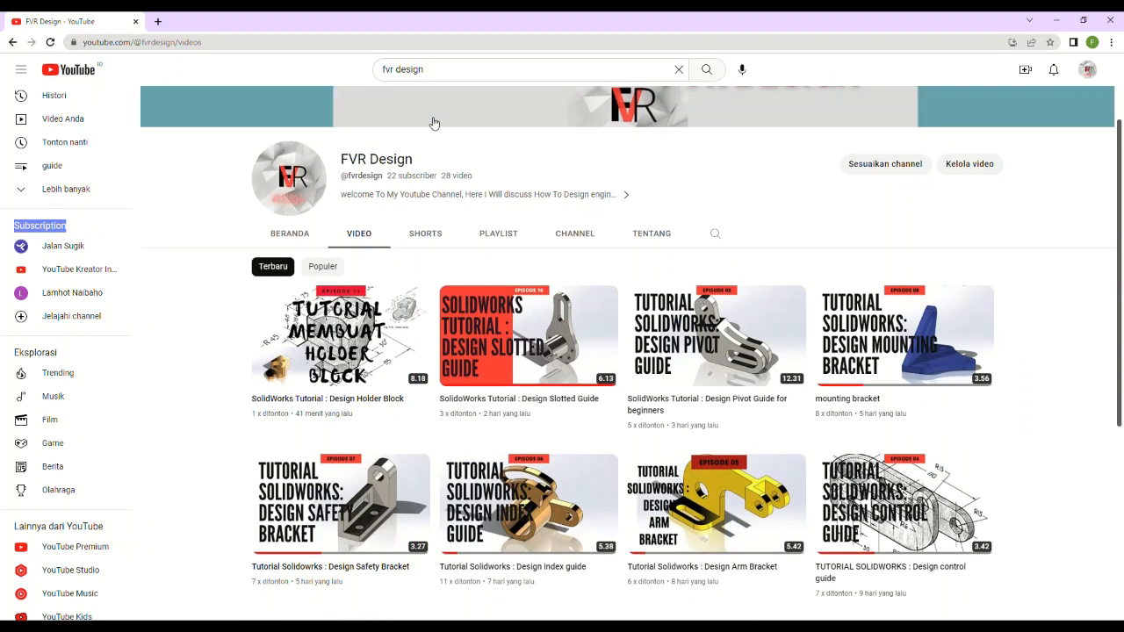
scroll(522, 125, down, 2)
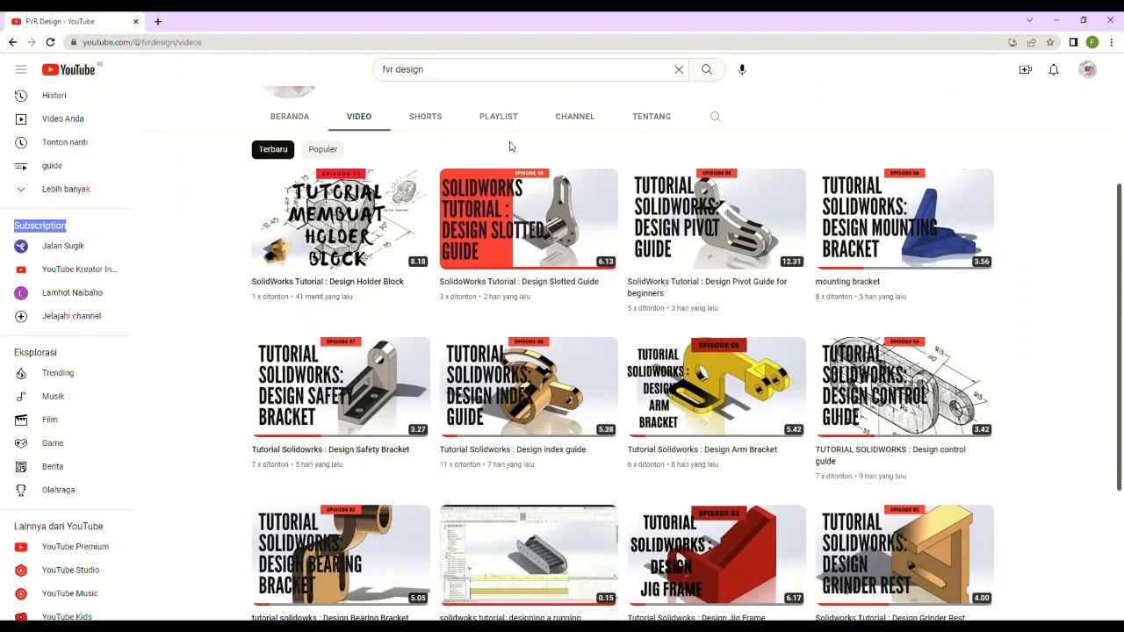
scroll(523, 163, down, 2)
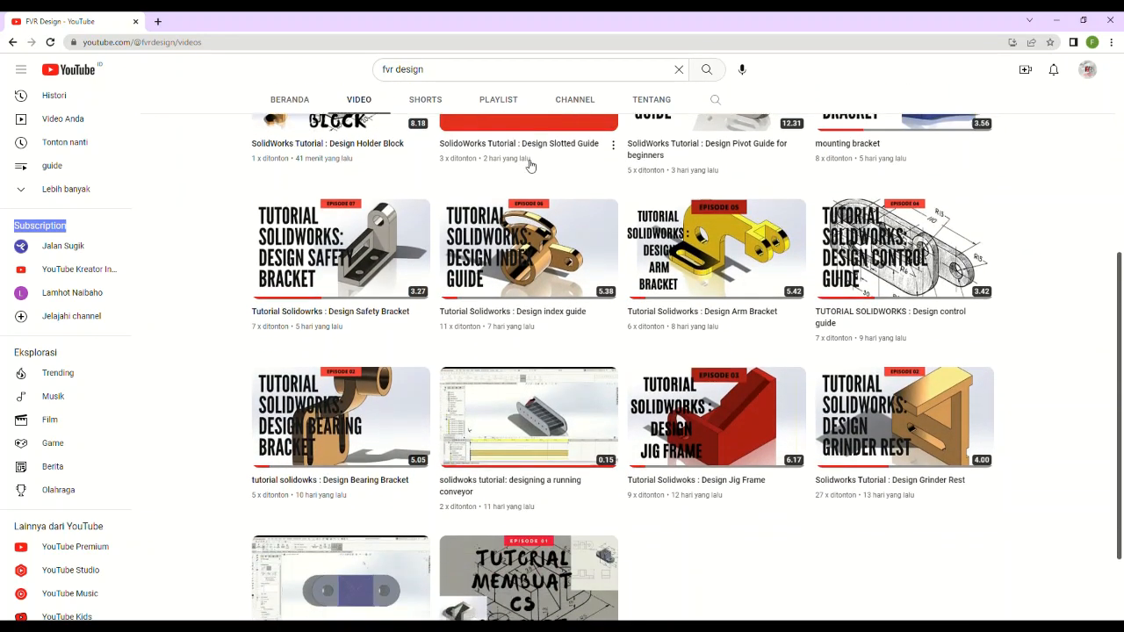
scroll(536, 188, up, 5)
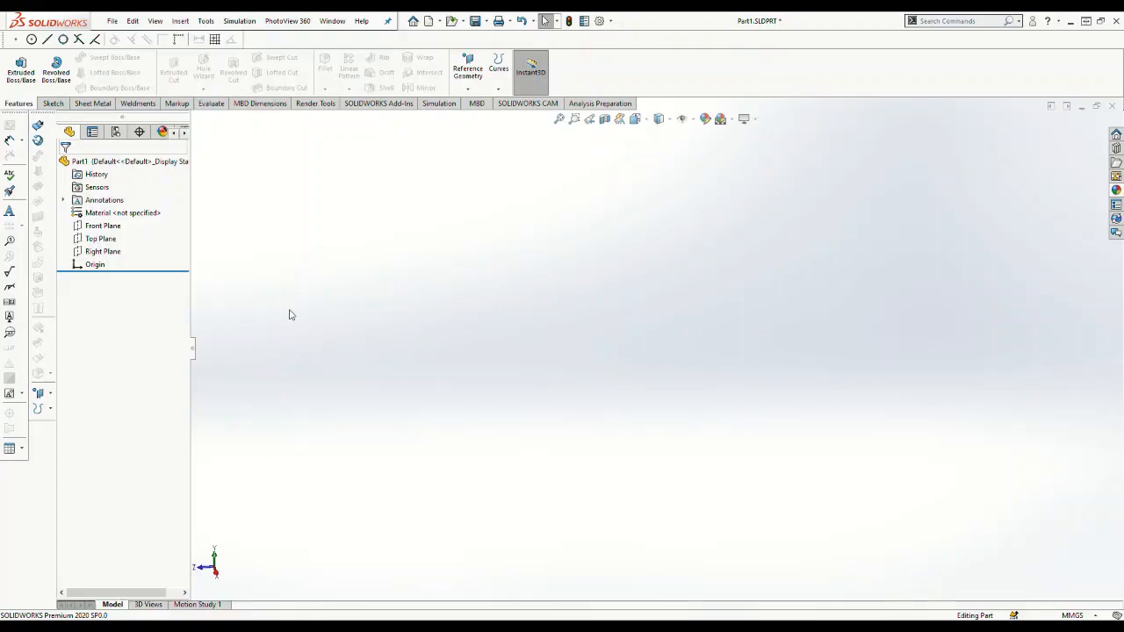
Start a sketch on the Top Plane and draw two concentric circles directly above the origin, the inner about 35 mm in diameter.
click(93, 241)
click(102, 225)
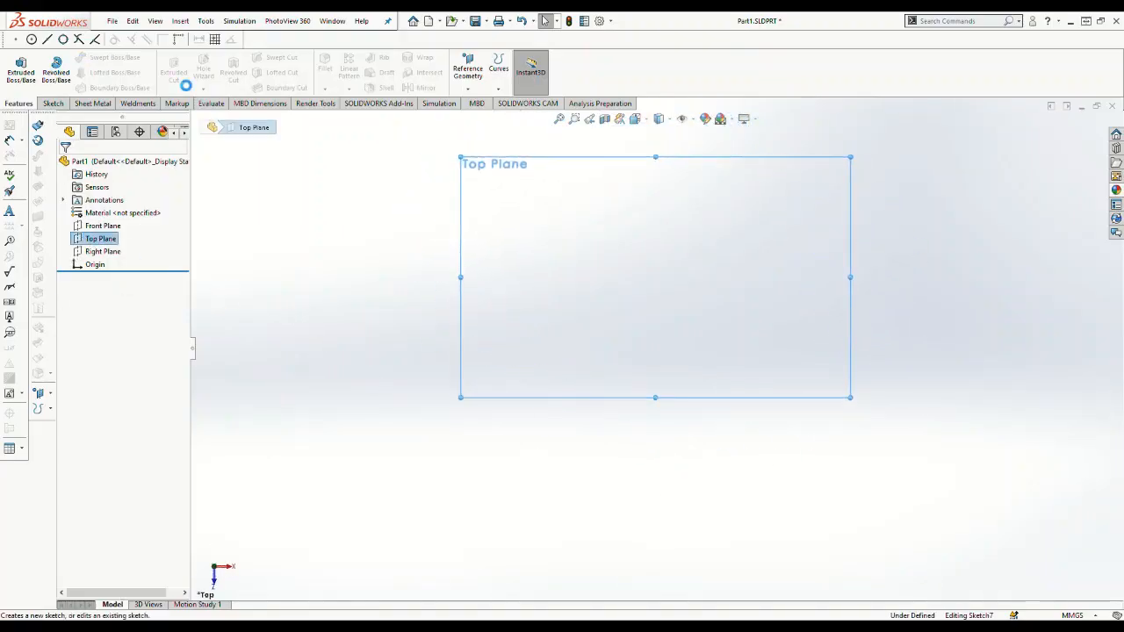
click(99, 58)
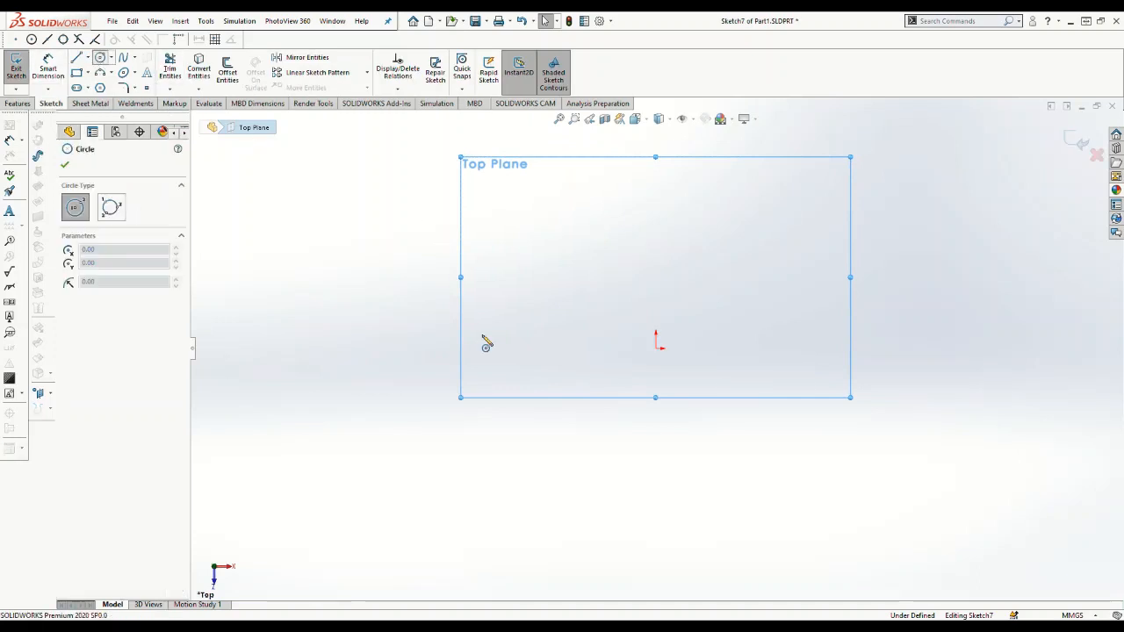
click(655, 205)
click(695, 225)
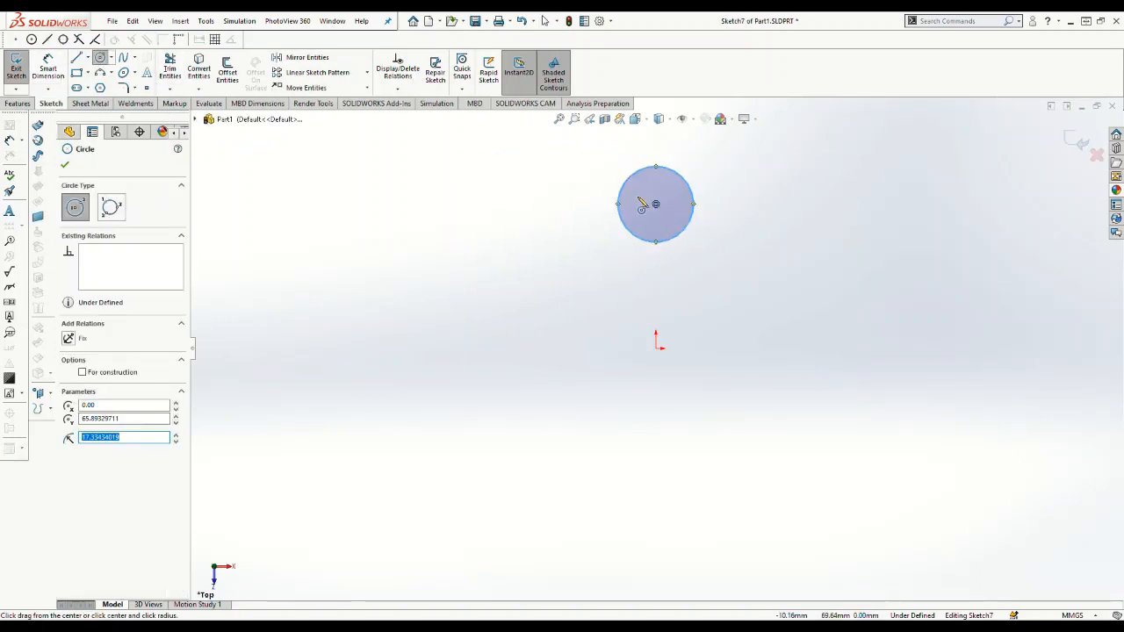
click(656, 204)
click(723, 220)
Dimension the inner circle's diameter to 30 mm and the outer circle's diameter to 54 mm.
right_drag(752, 326, 744, 281)
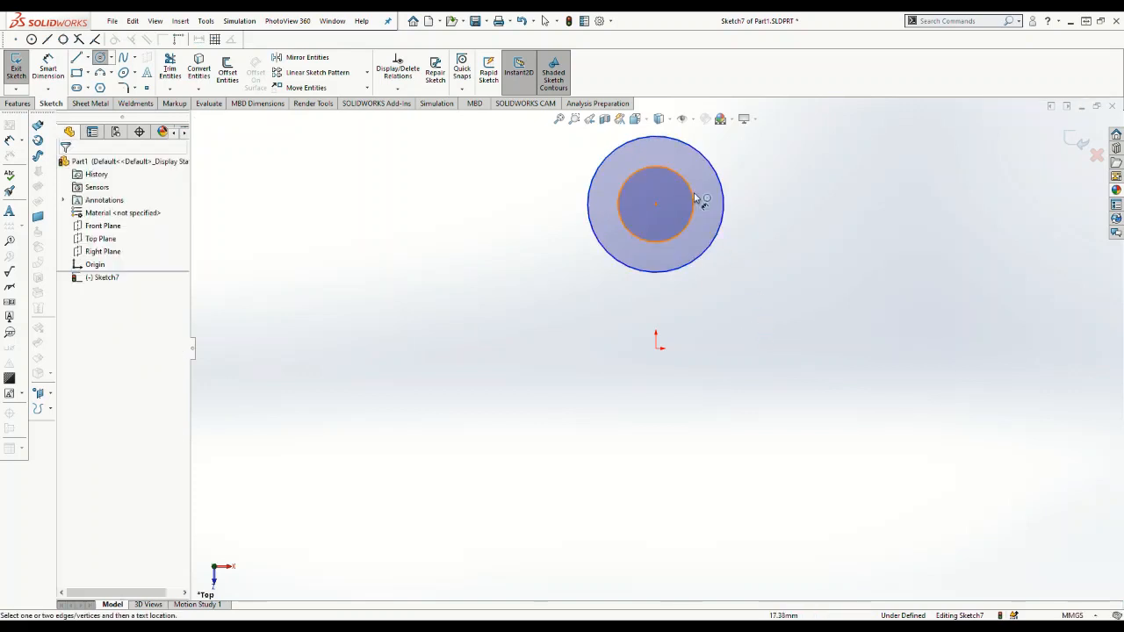
click(691, 189)
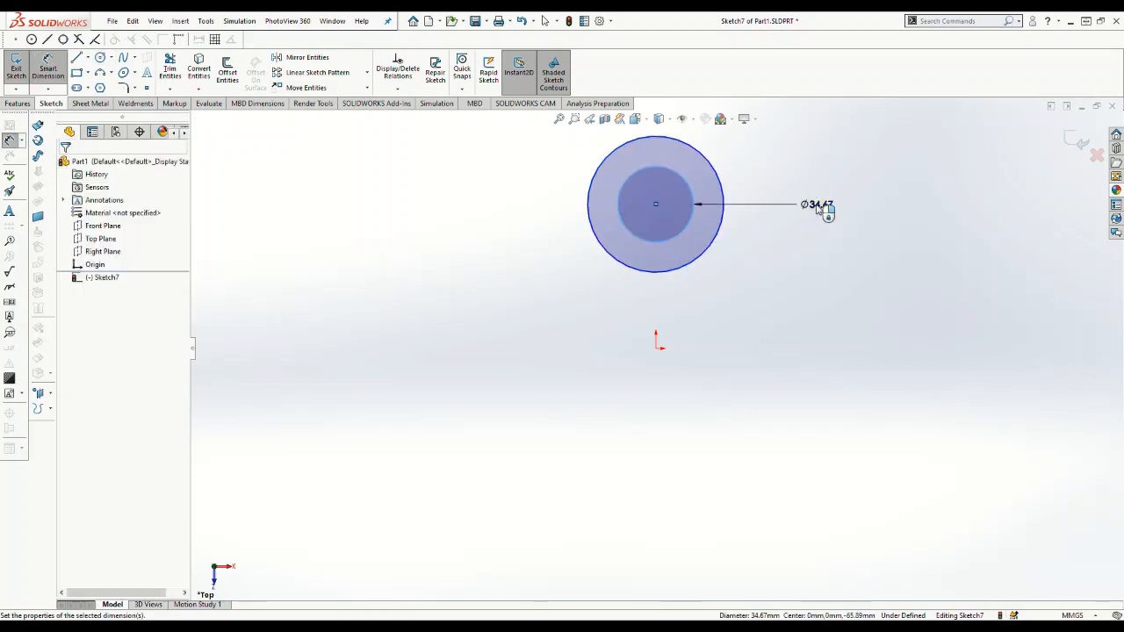
click(817, 206)
text(30)
key(Return)
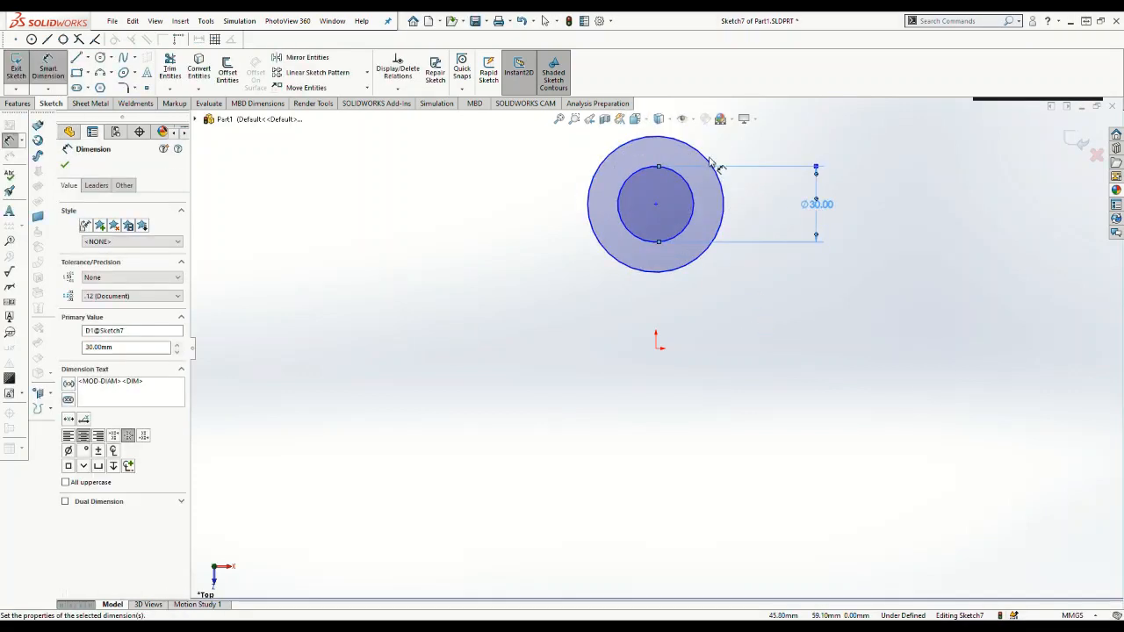
click(703, 159)
click(839, 144)
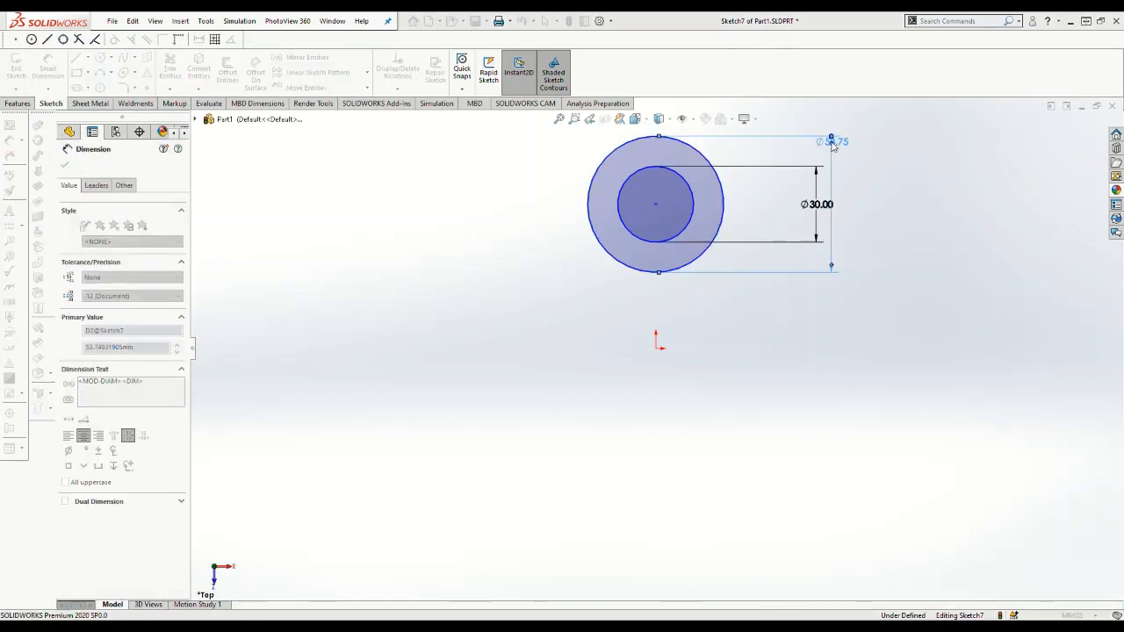
text(54)
key(Return)
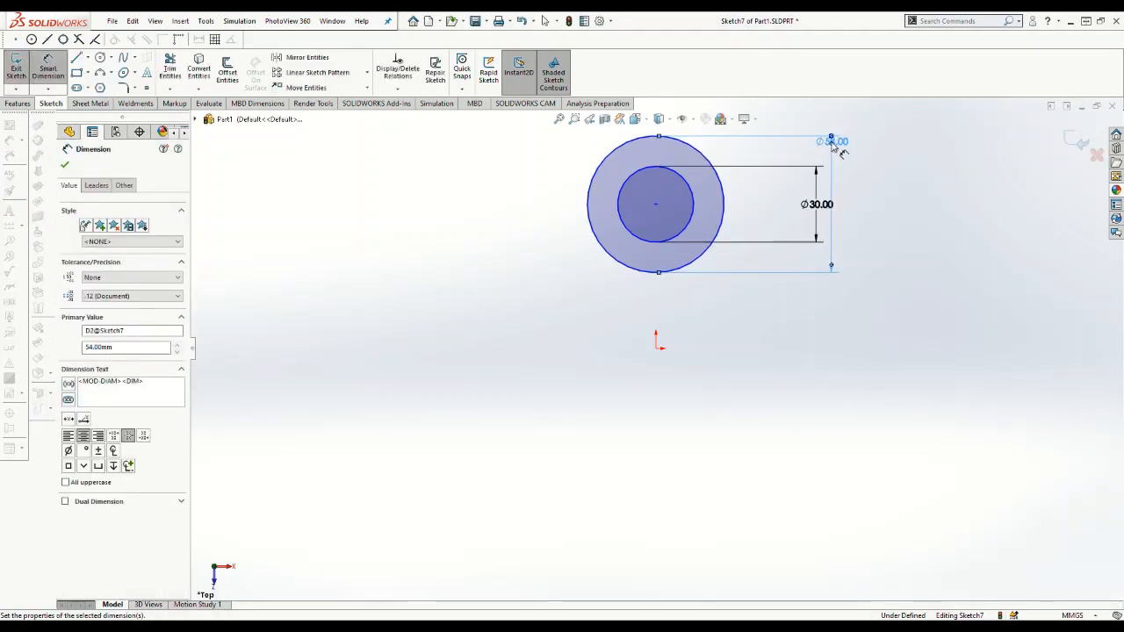
Draw a three-line U shape below the outer circle, joining its left and right quadrants with verticals about 59 mm long and a 54 mm base.
scroll(825, 169, down, 3)
scroll(756, 267, up, 4)
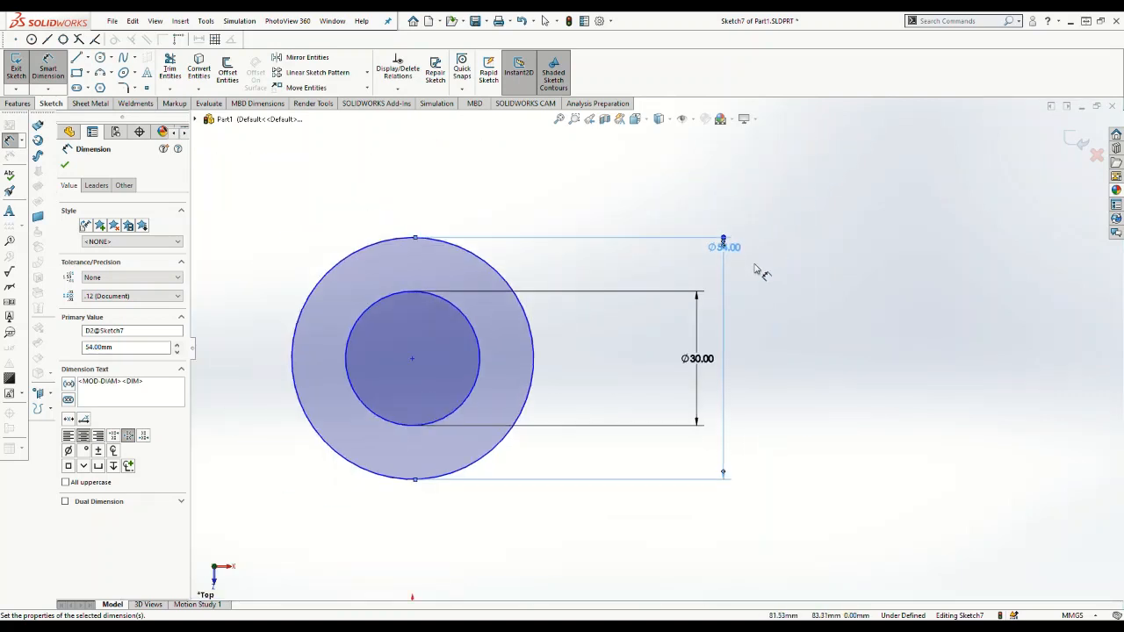
scroll(475, 475, down, 1)
scroll(657, 348, up, 1)
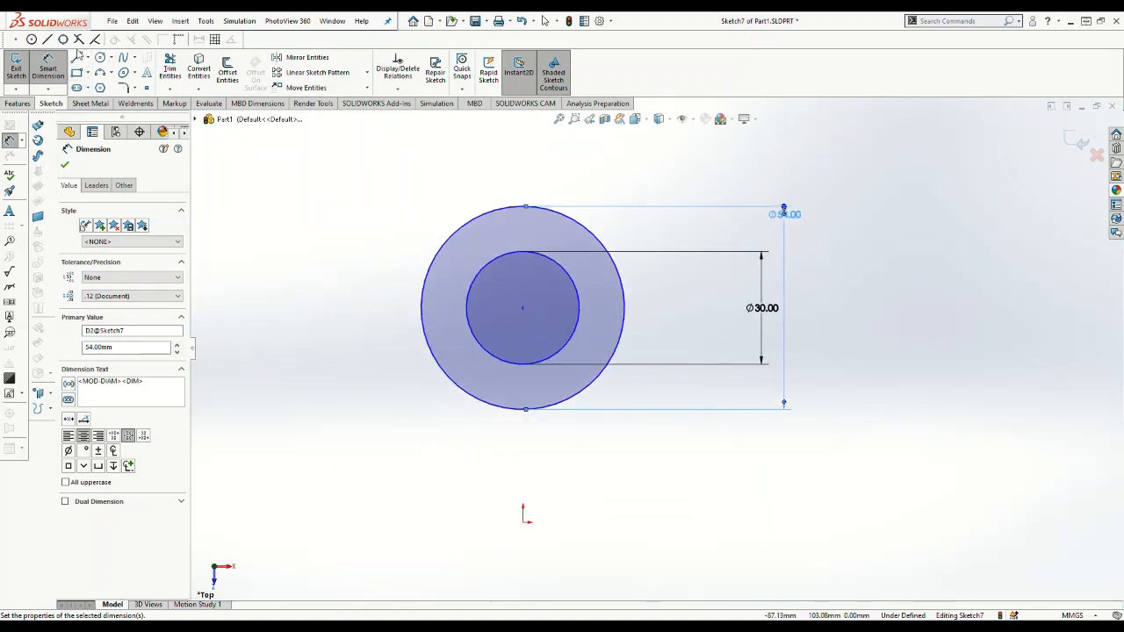
click(77, 57)
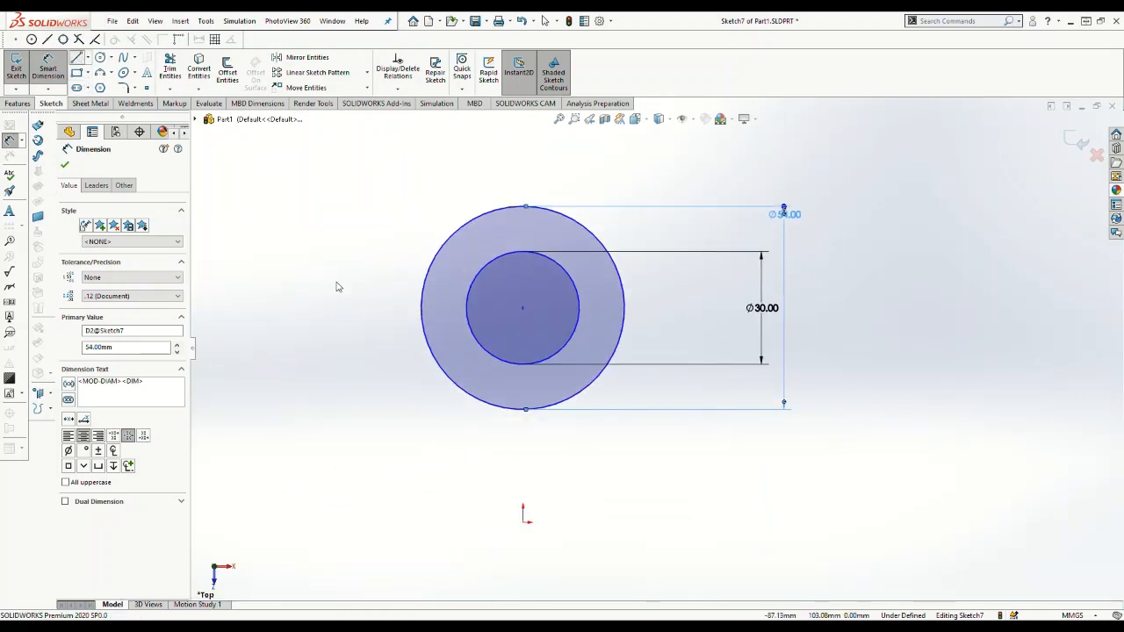
click(422, 308)
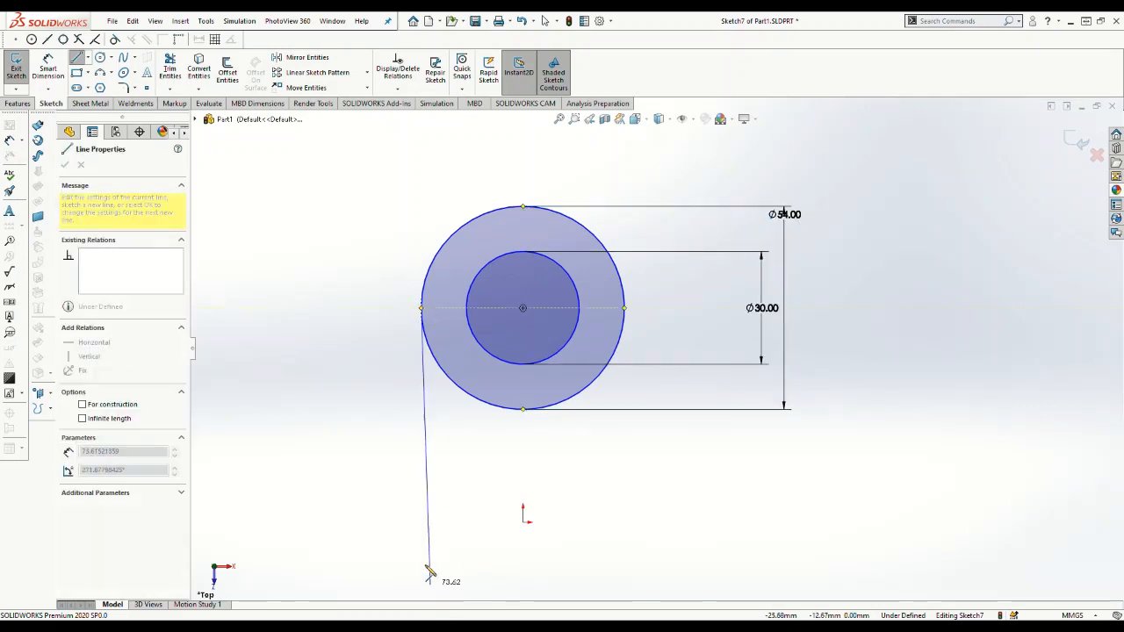
click(421, 530)
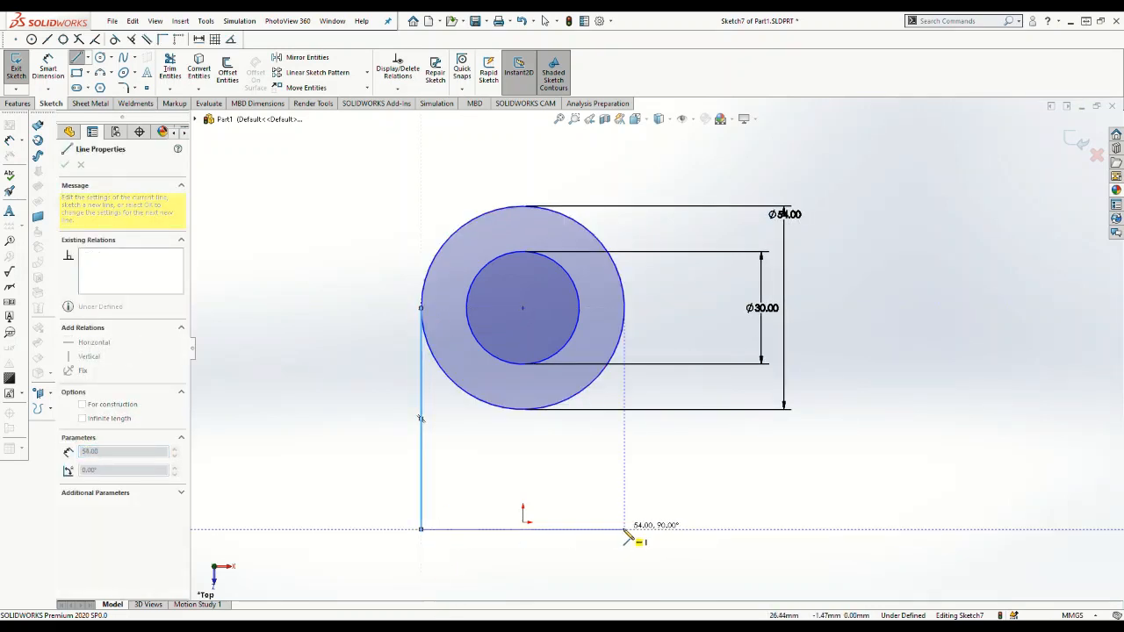
click(624, 530)
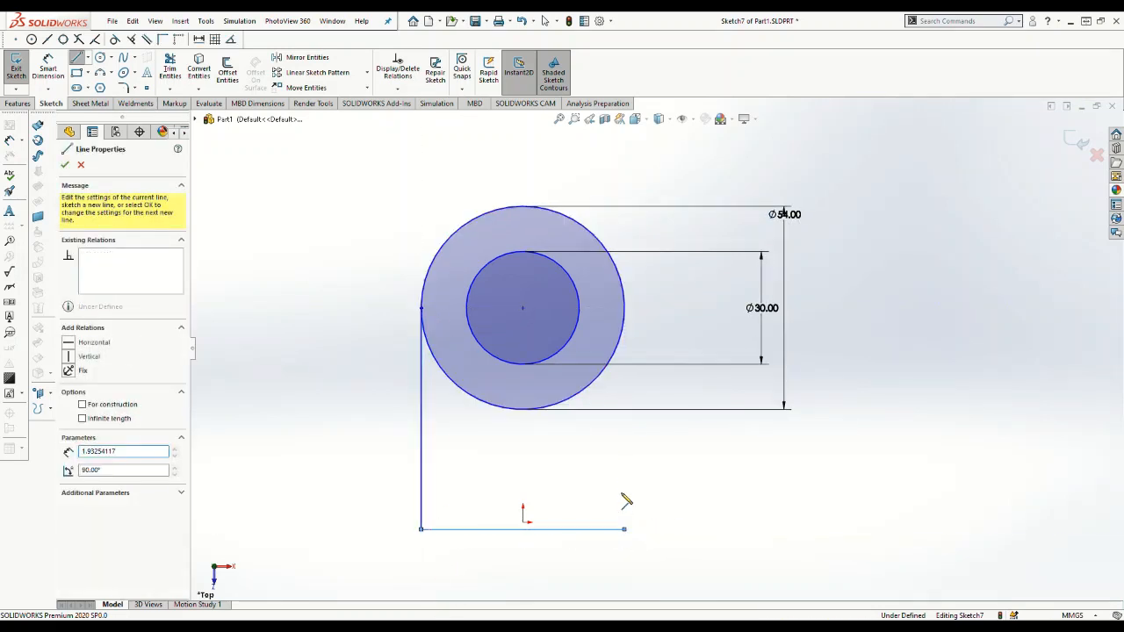
double_click(625, 310)
key(Escape)
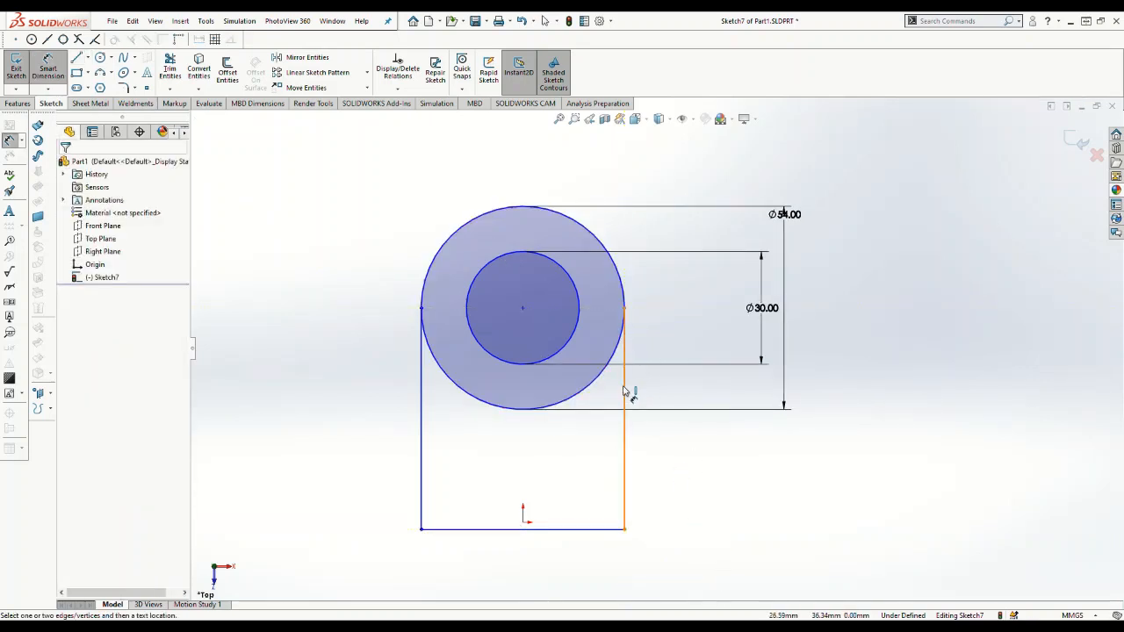
Dimension the right vertical line's length to 38 mm.
click(625, 399)
click(988, 426)
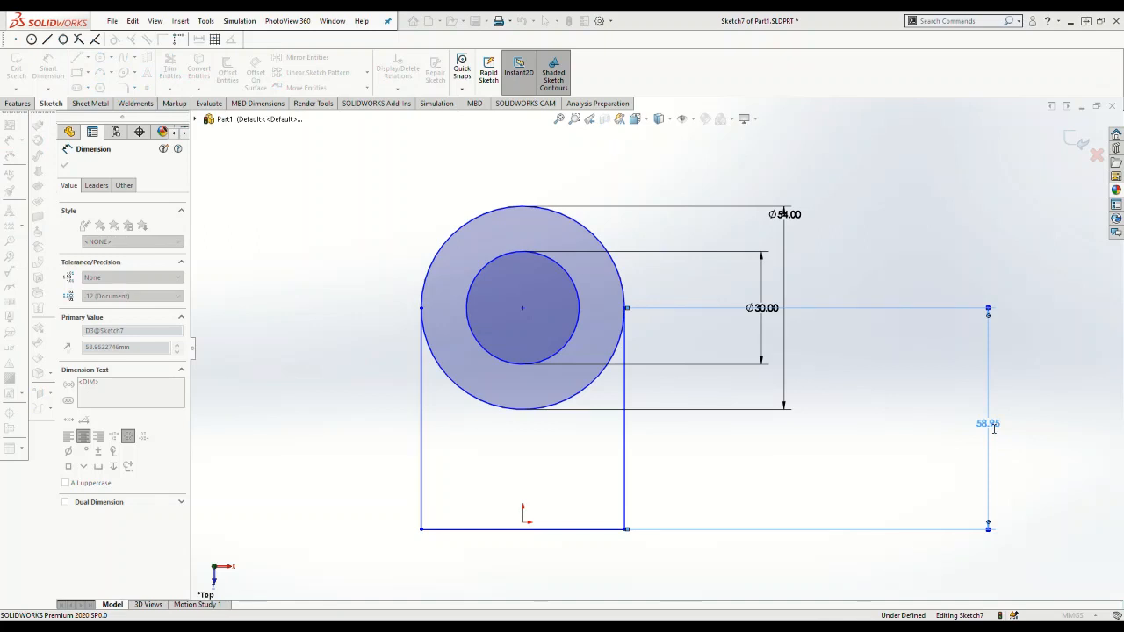
text(38)
key(Return)
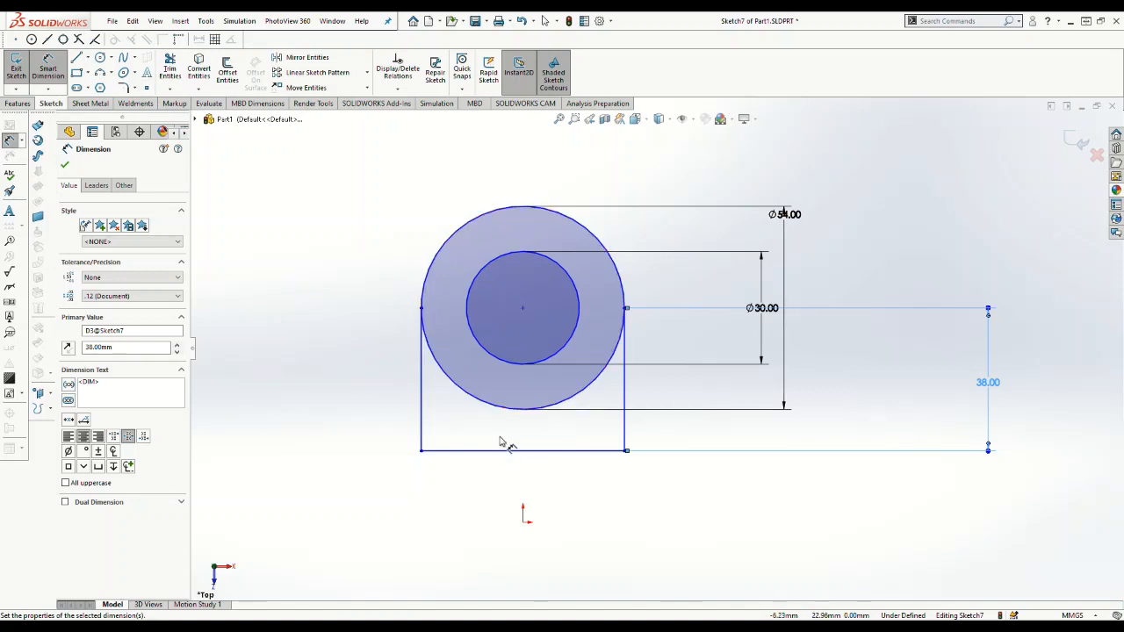
key(Escape)
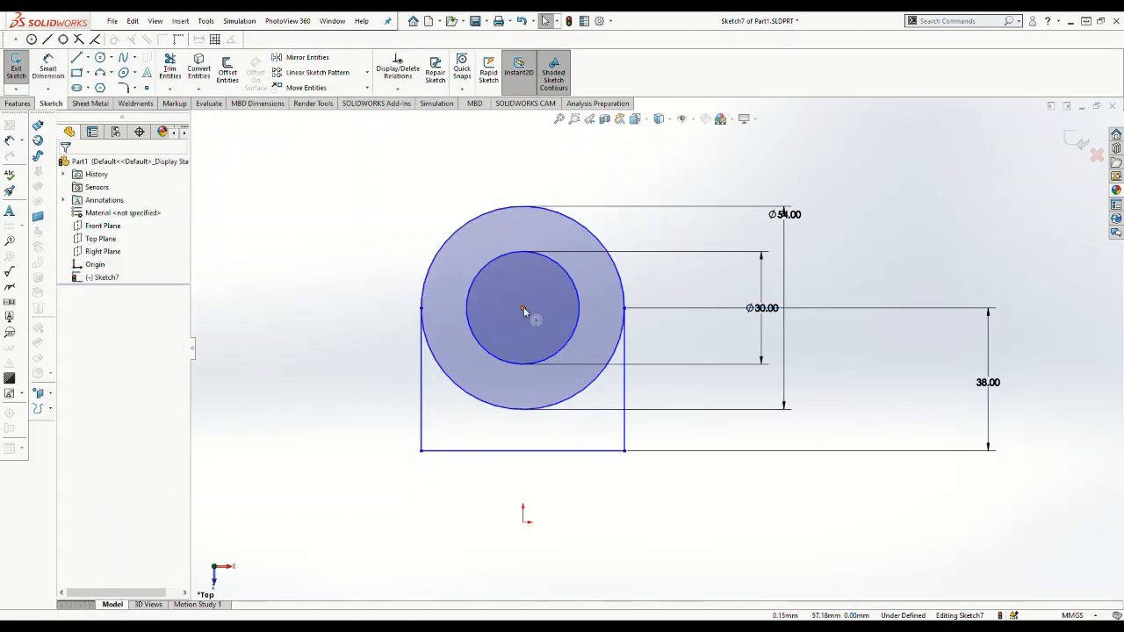
Add a Vertical relation between the circles' centre point and the origin.
click(522, 307)
ctrl+click(524, 522)
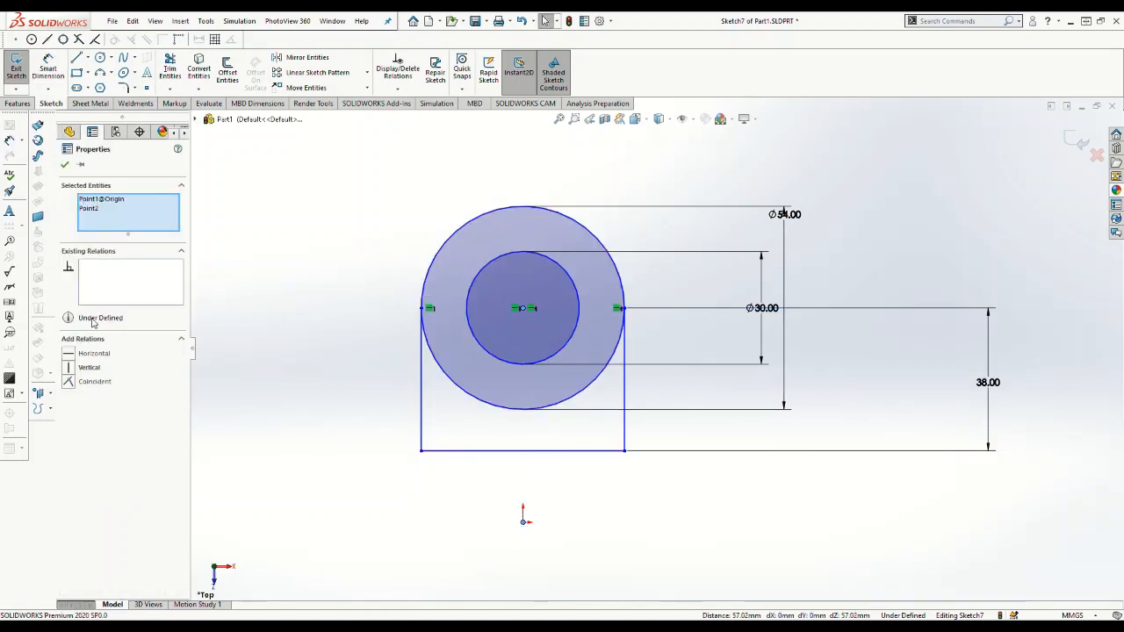
click(70, 369)
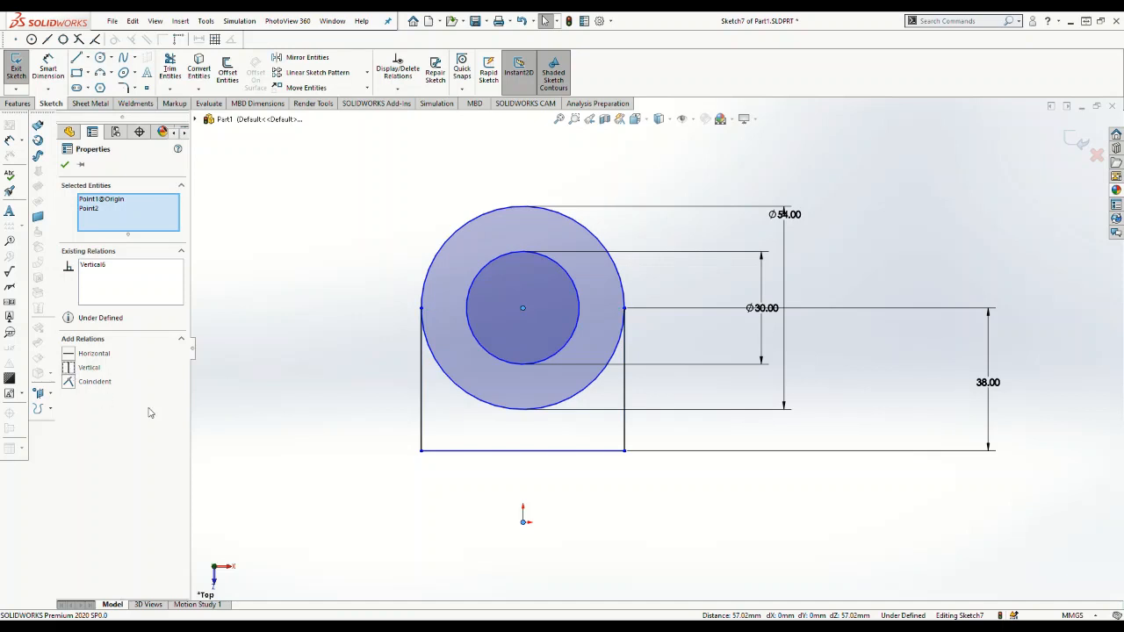
click(549, 474)
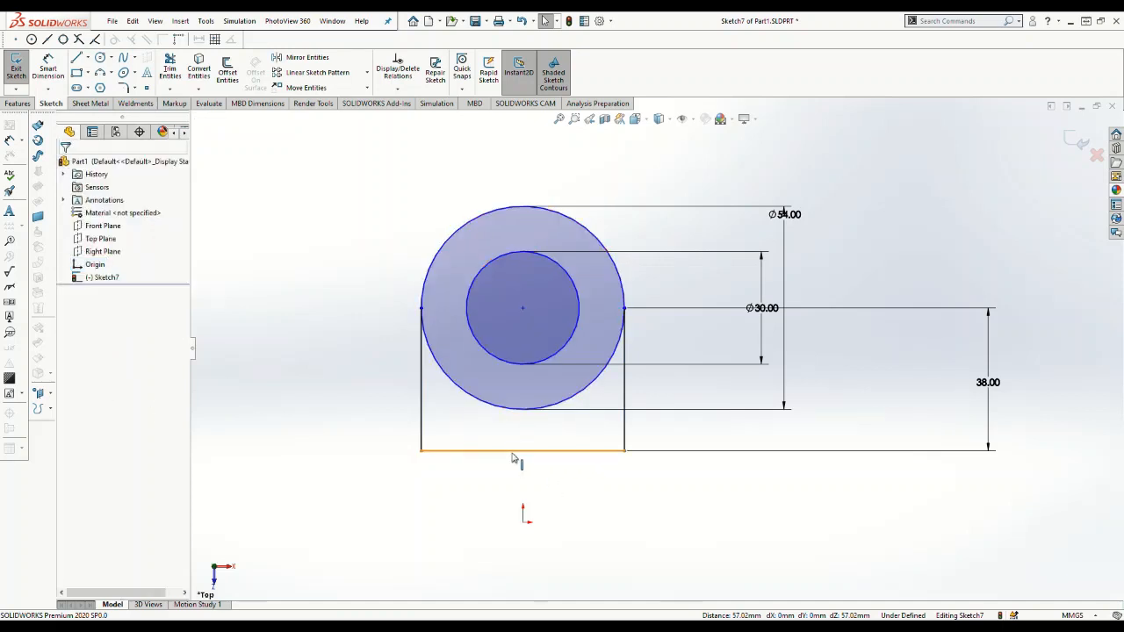
click(523, 451)
ctrl+click(524, 452)
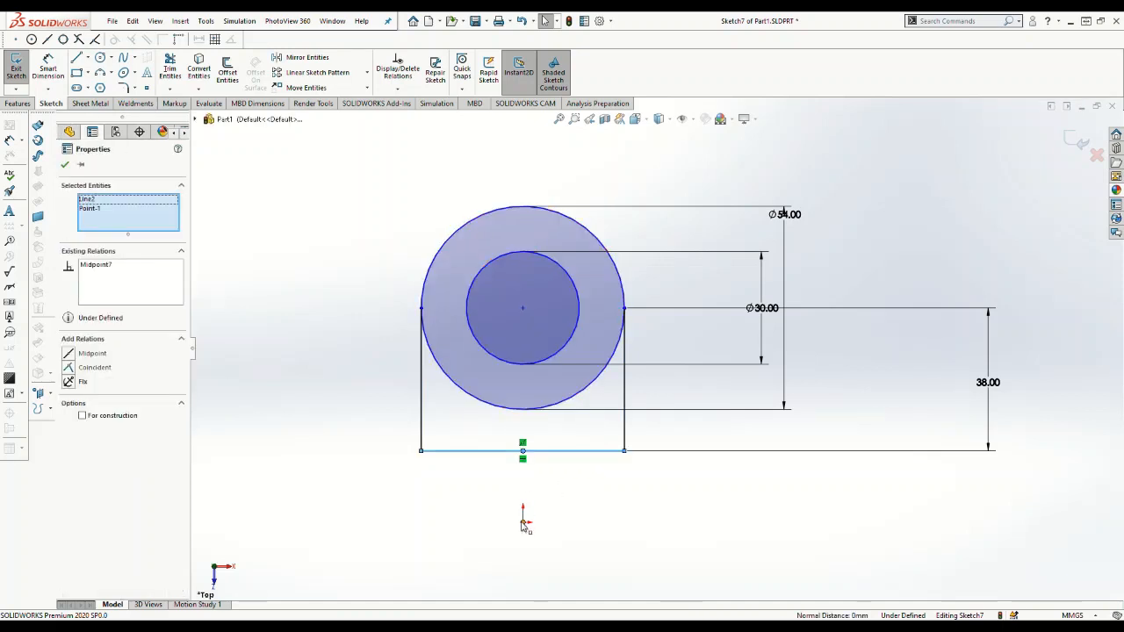
ctrl+click(523, 523)
click(197, 358)
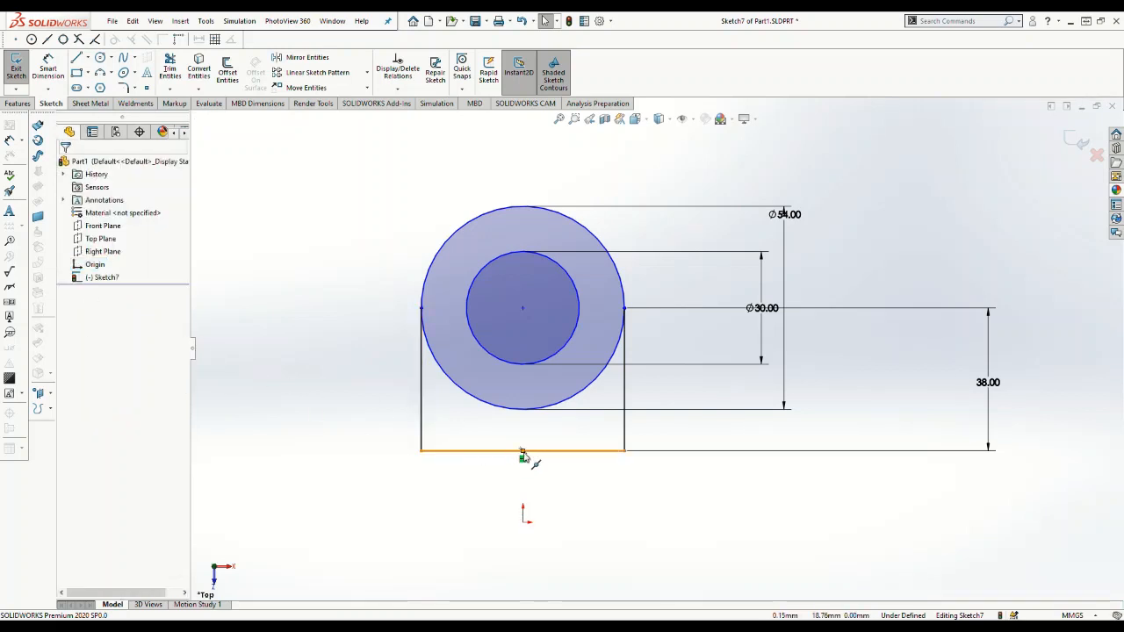
click(524, 452)
ctrl+click(522, 451)
ctrl+click(523, 523)
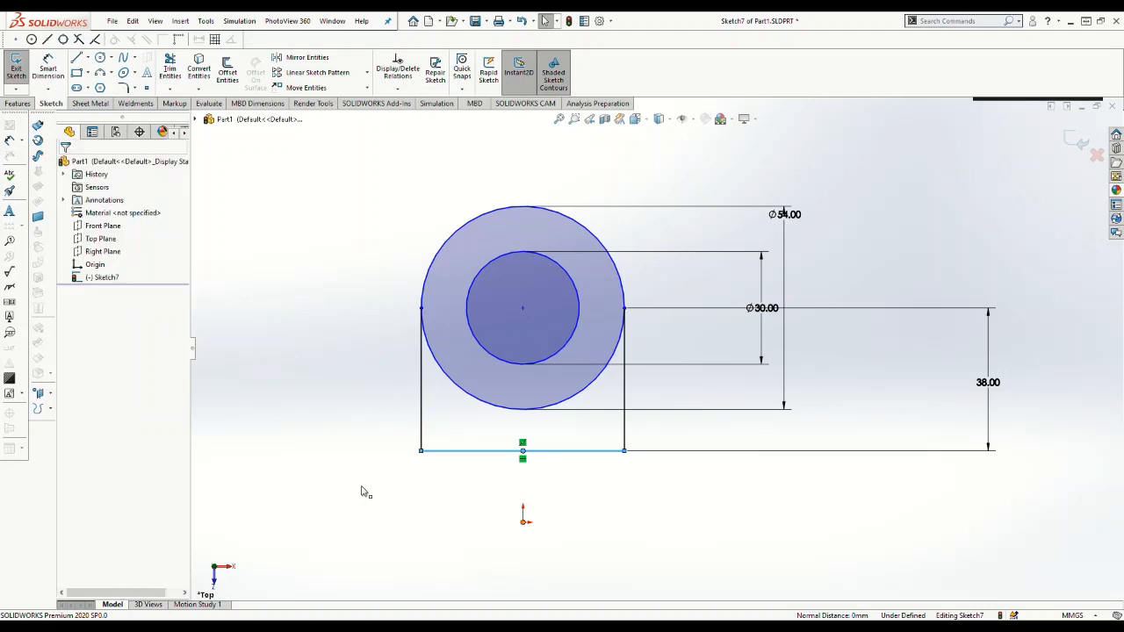
click(668, 432)
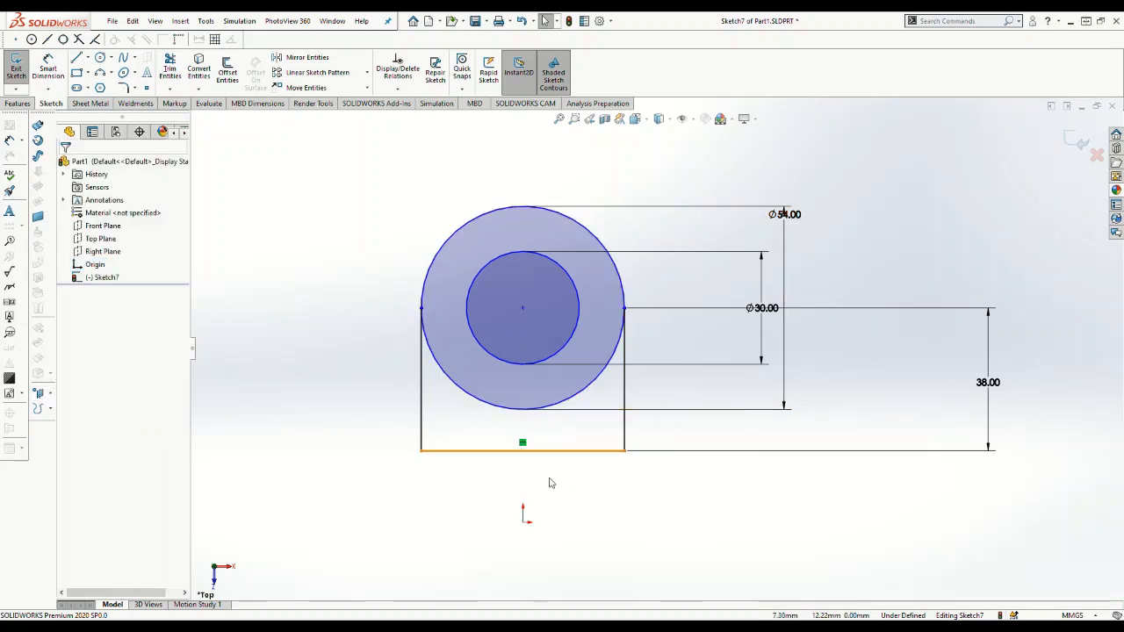
click(524, 523)
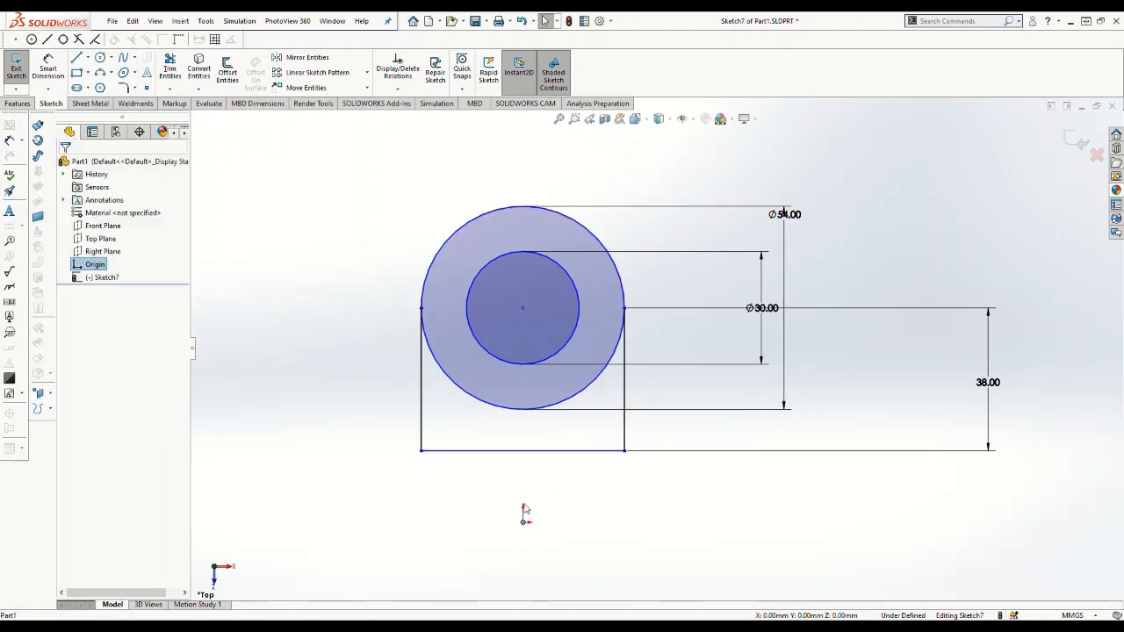
click(524, 452)
ctrl+click(523, 453)
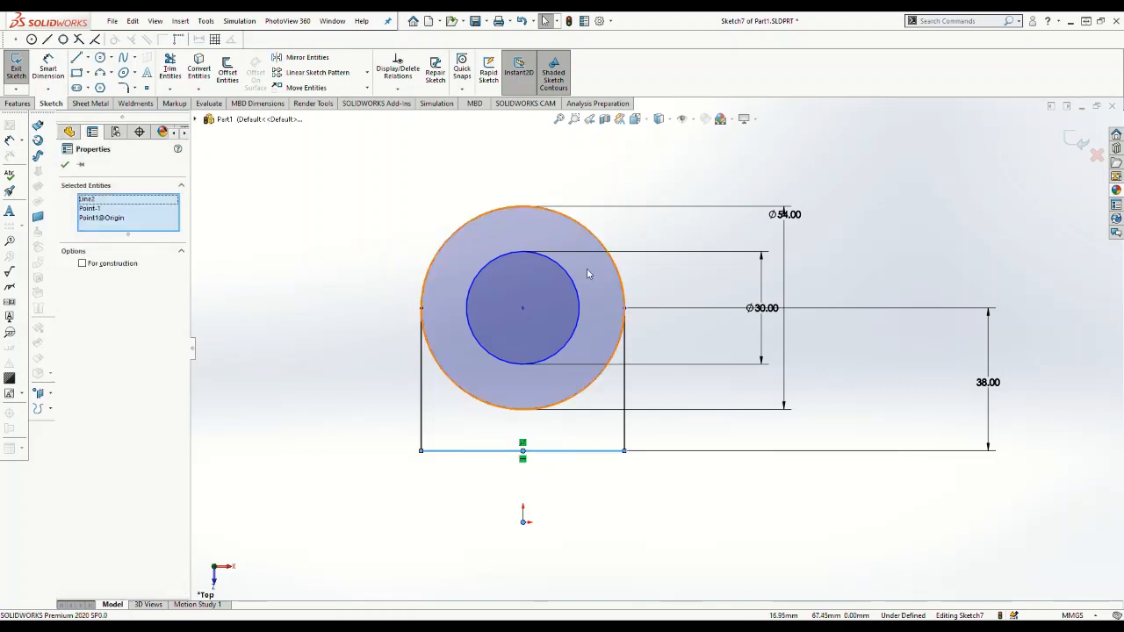
key(Escape)
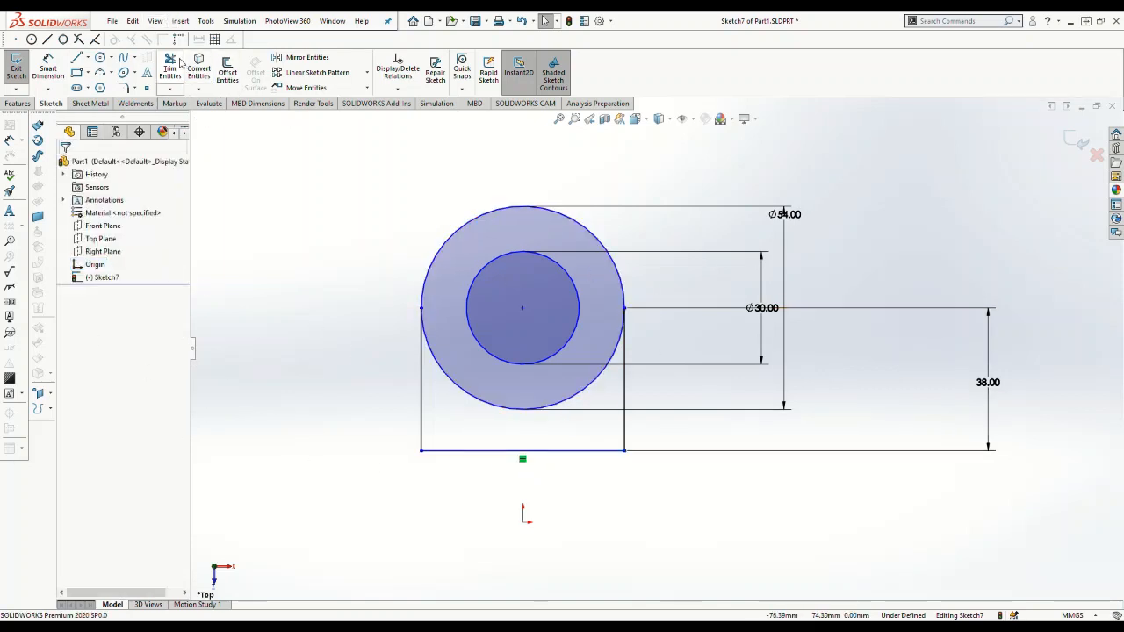
Power trim the lower half of the outer circle between the two vertical lines, leaving a rounded profile.
click(174, 65)
drag(474, 402, 476, 389)
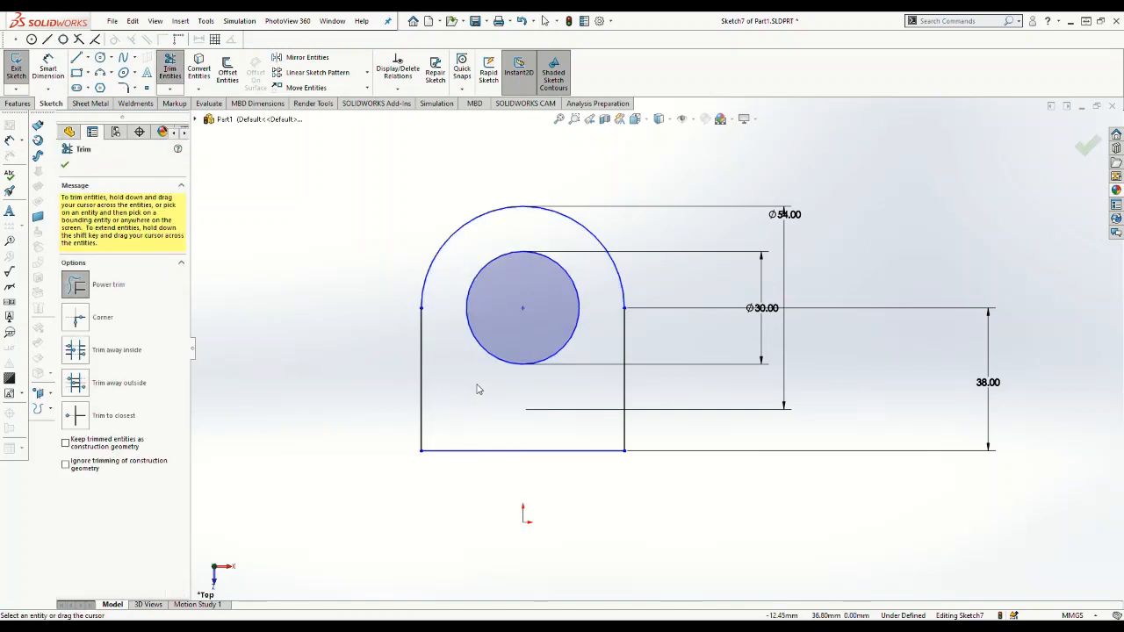
key(Escape)
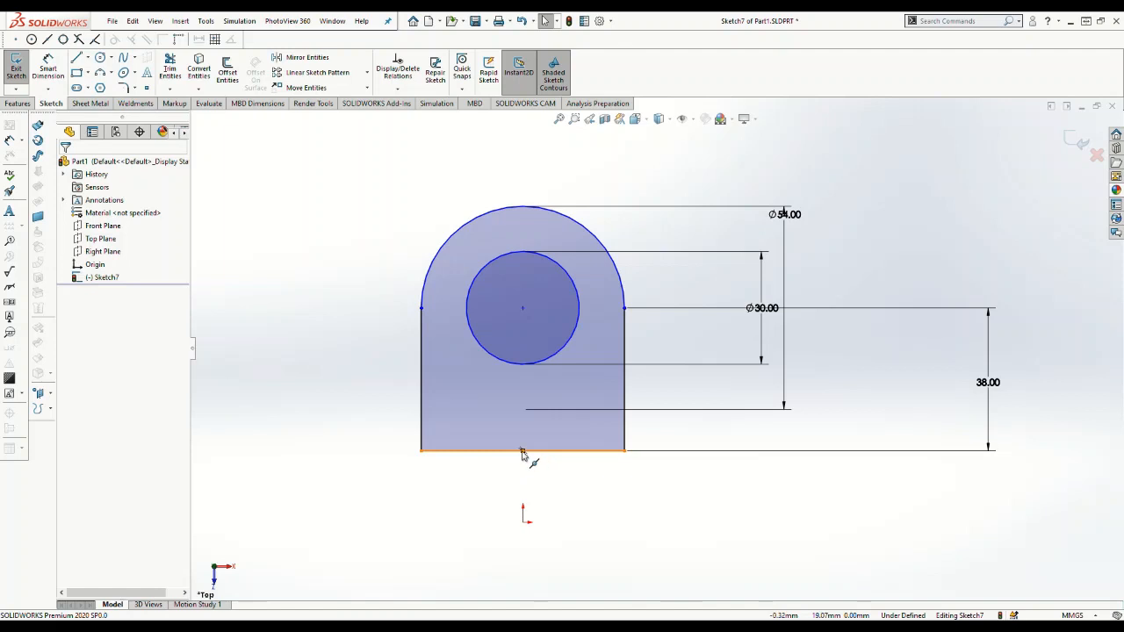
click(521, 451)
ctrl+click(523, 514)
ctrl+click(524, 522)
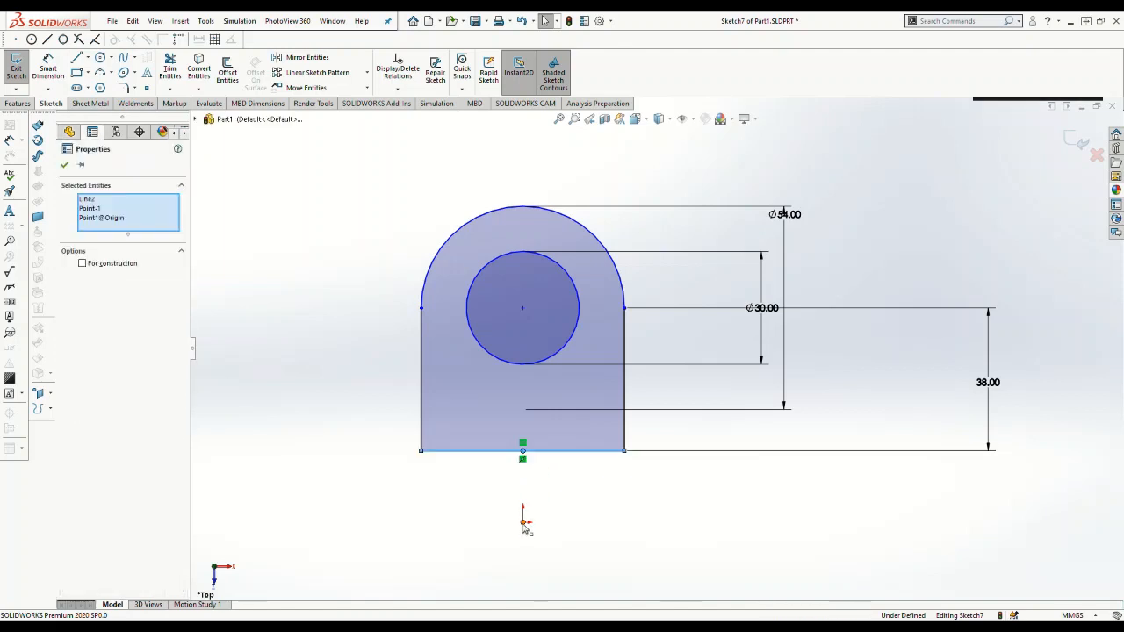
click(94, 201)
key(Delete)
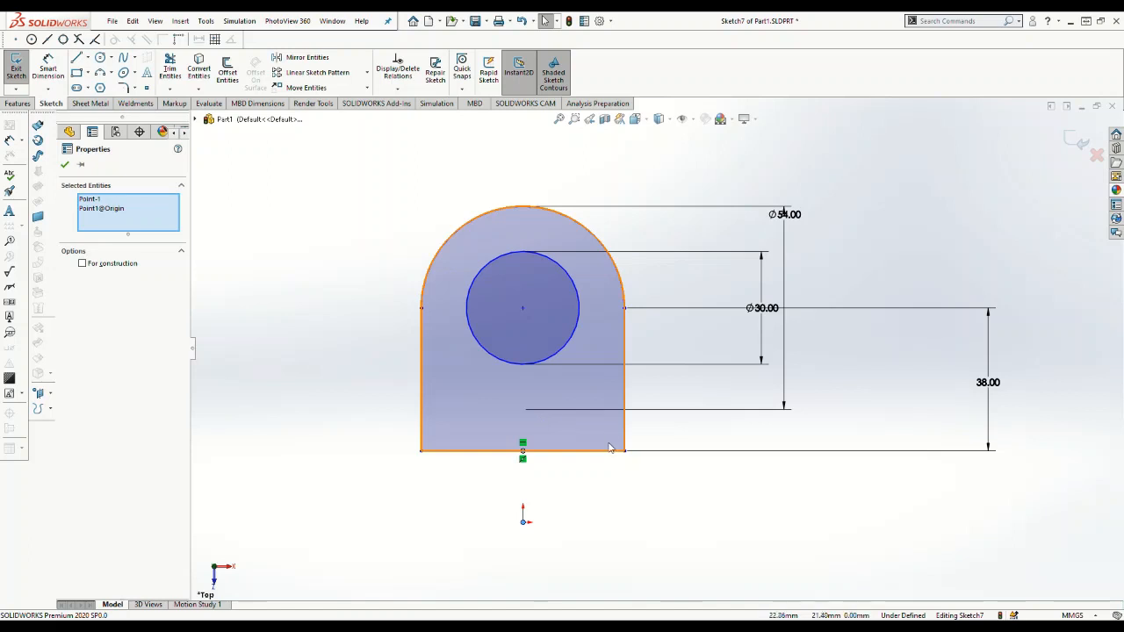
click(514, 508)
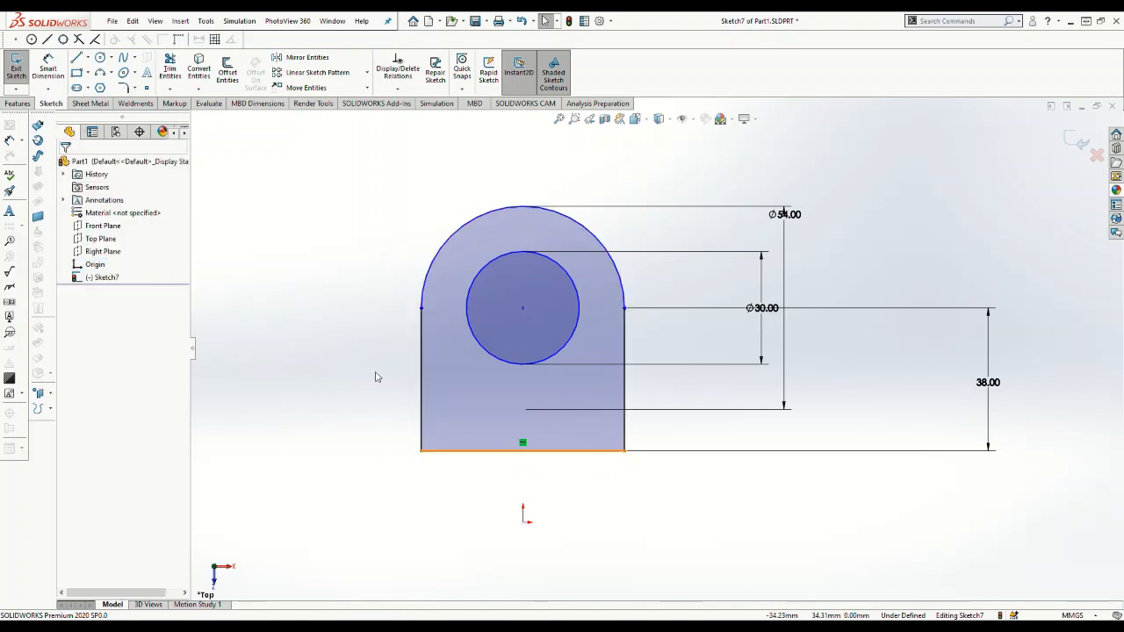
Extrude the rounded lug profile with its hole as a blind boss 9 mm thick.
click(17, 102)
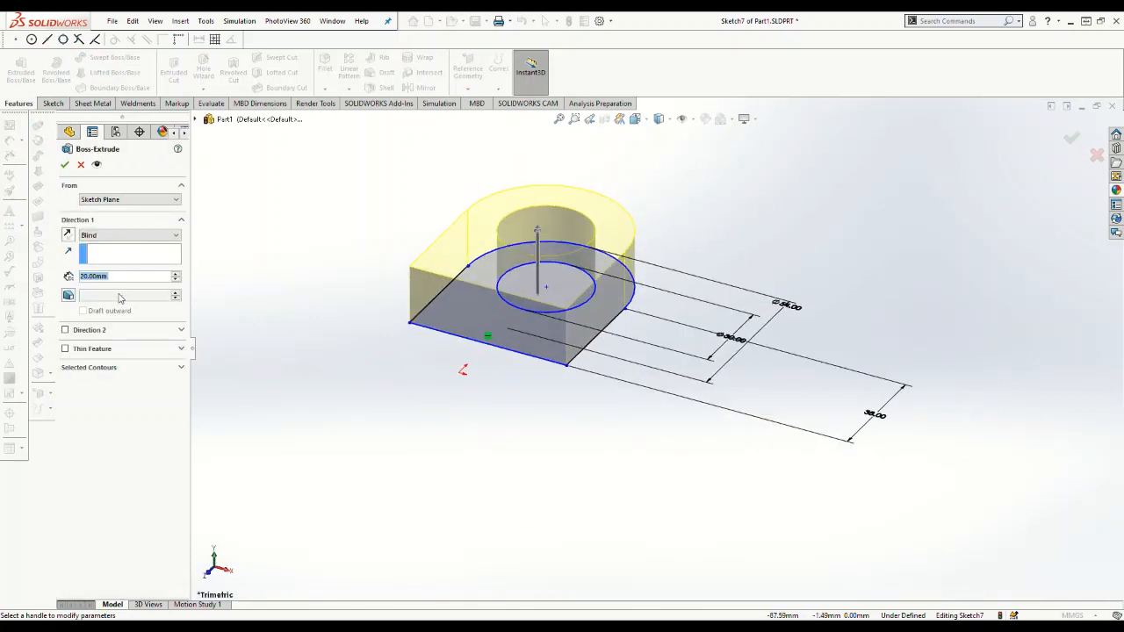
text(9)
key(Return)
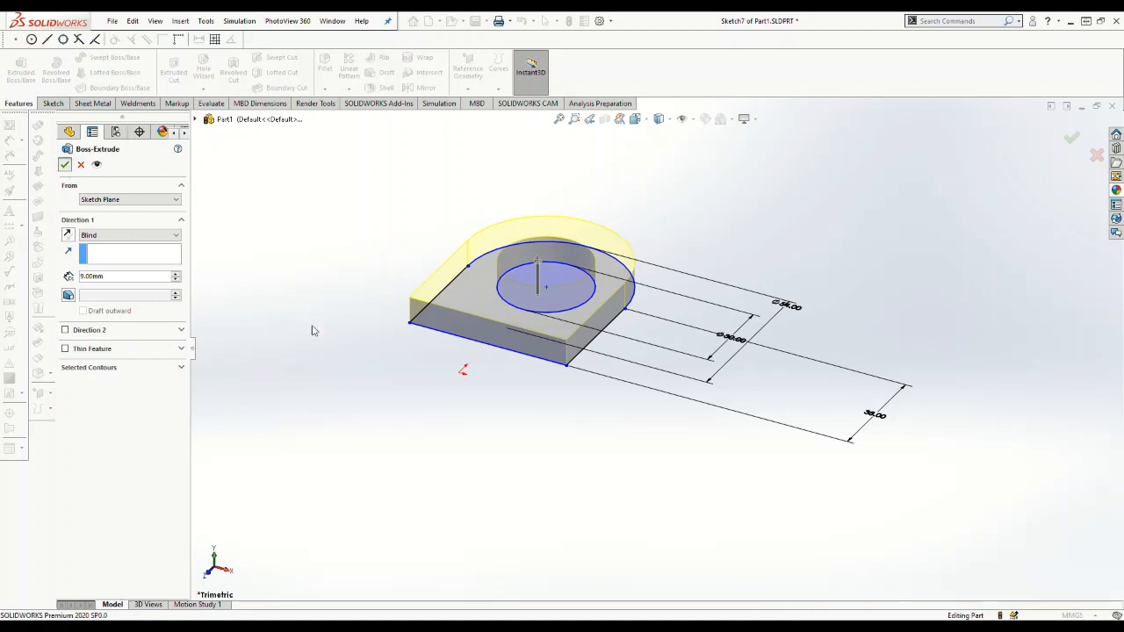
Start a sketch on the lug's underside face and draw a corner rectangle across its full straight end, about 9.65 mm deep.
middle_drag(470, 464, 386, 357)
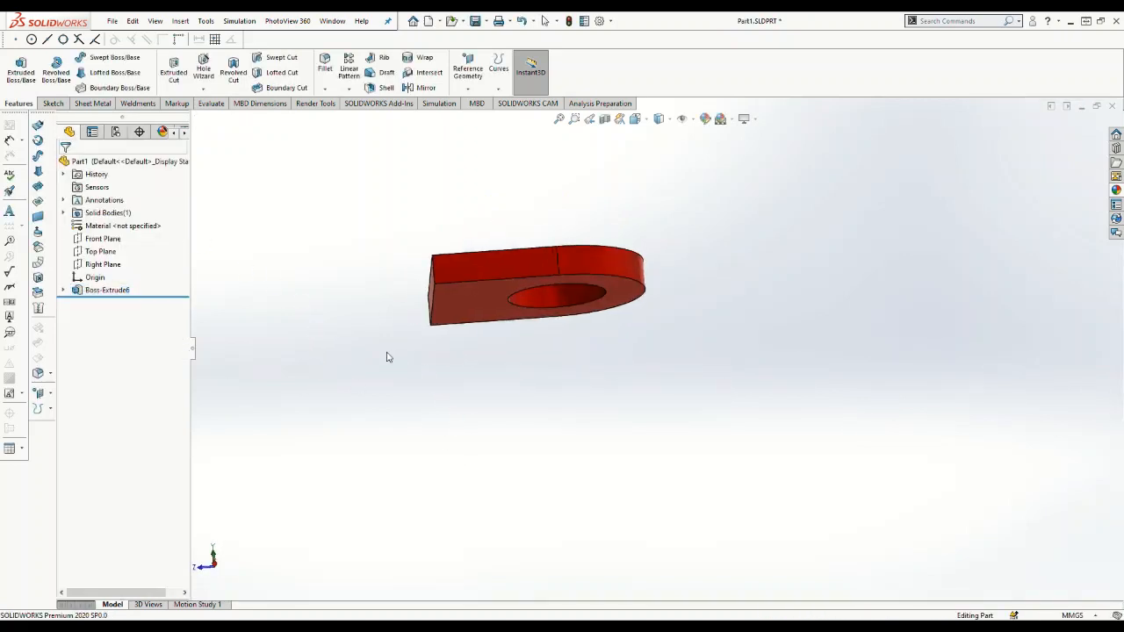
double_click(467, 292)
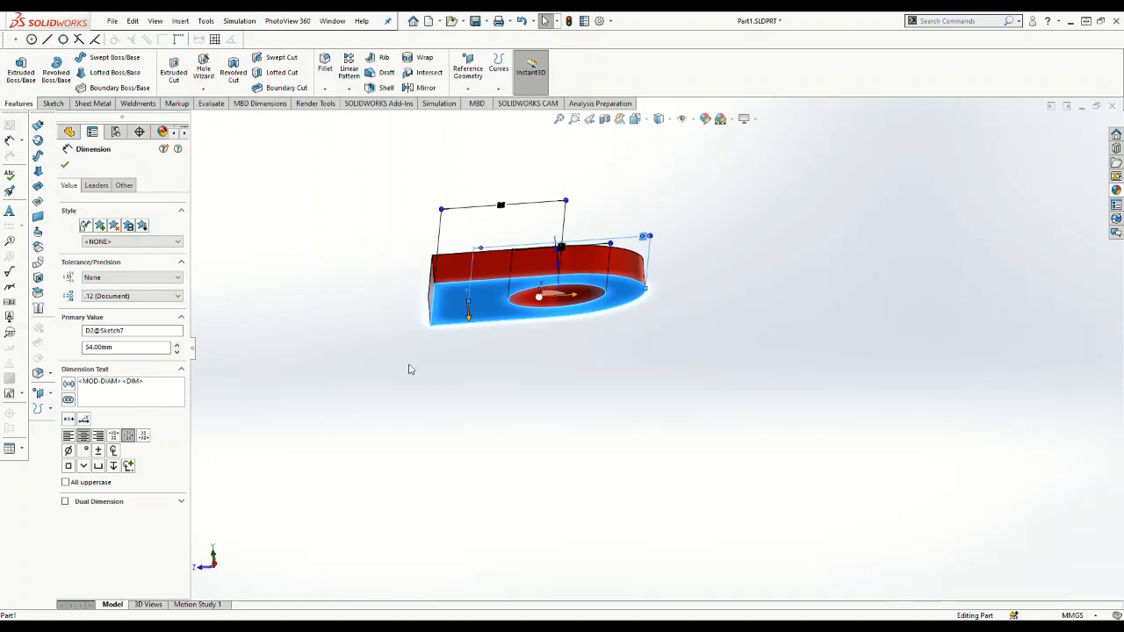
click(552, 329)
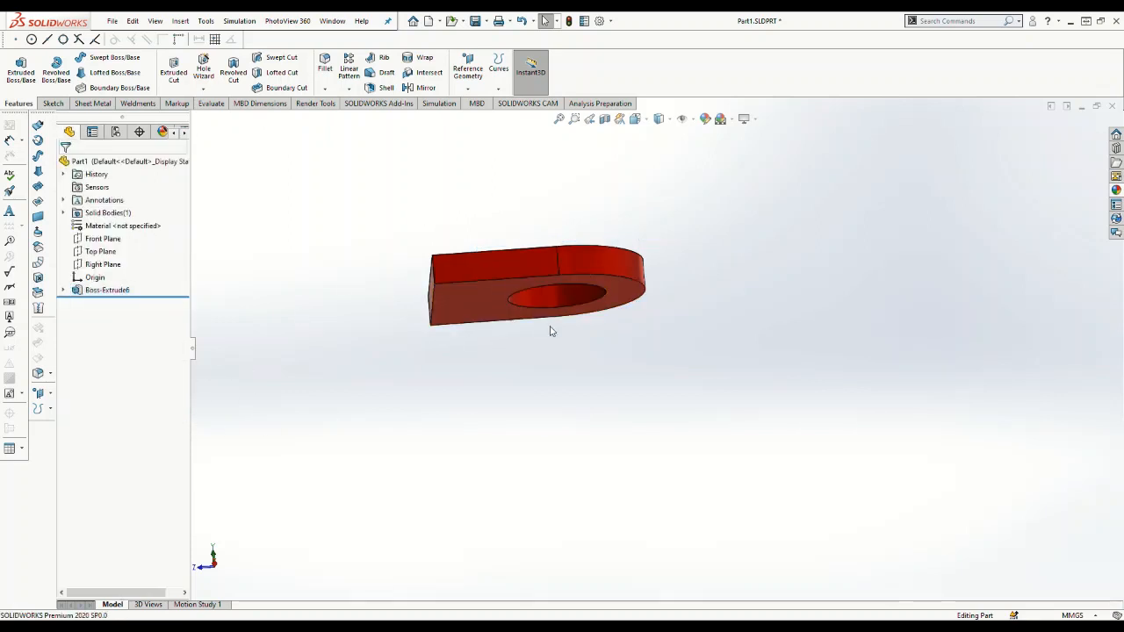
click(464, 296)
click(495, 166)
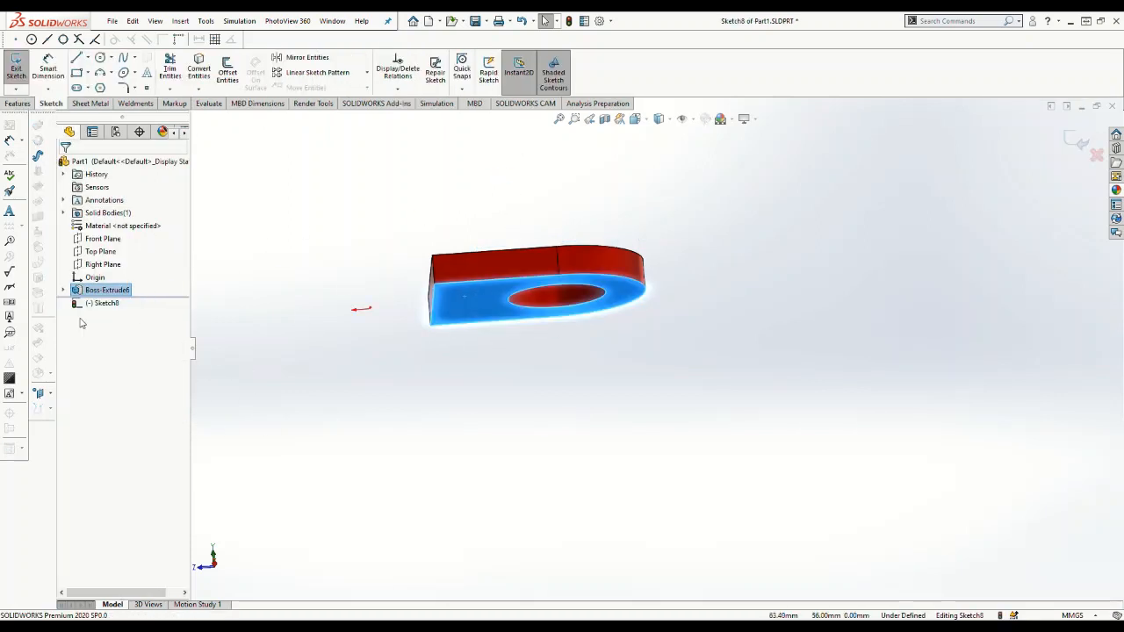
click(87, 304)
click(103, 292)
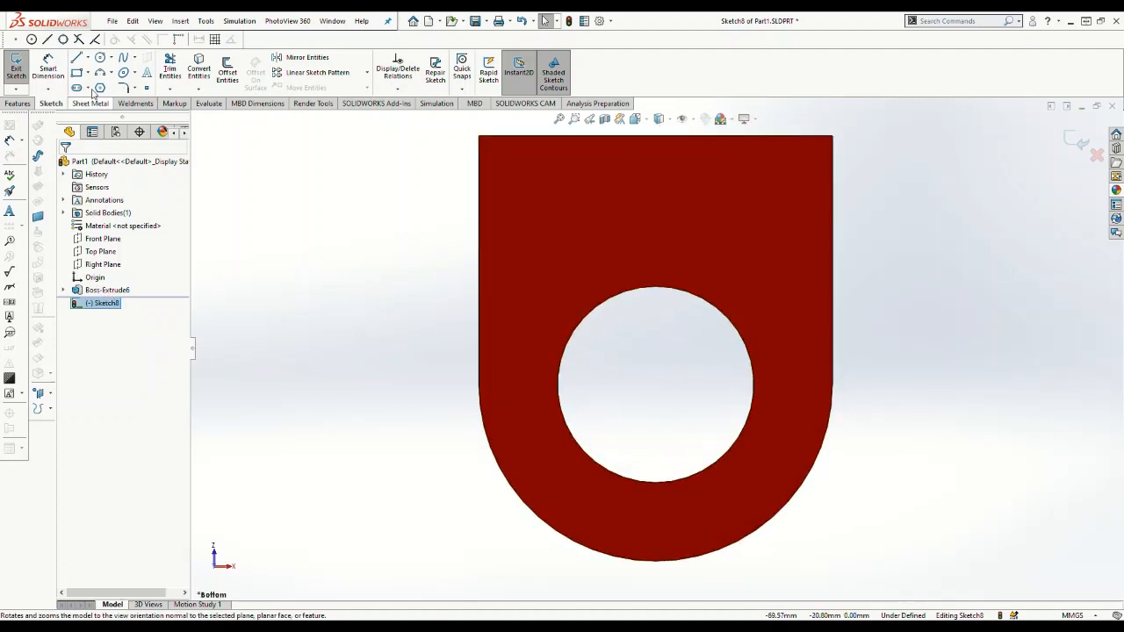
click(832, 136)
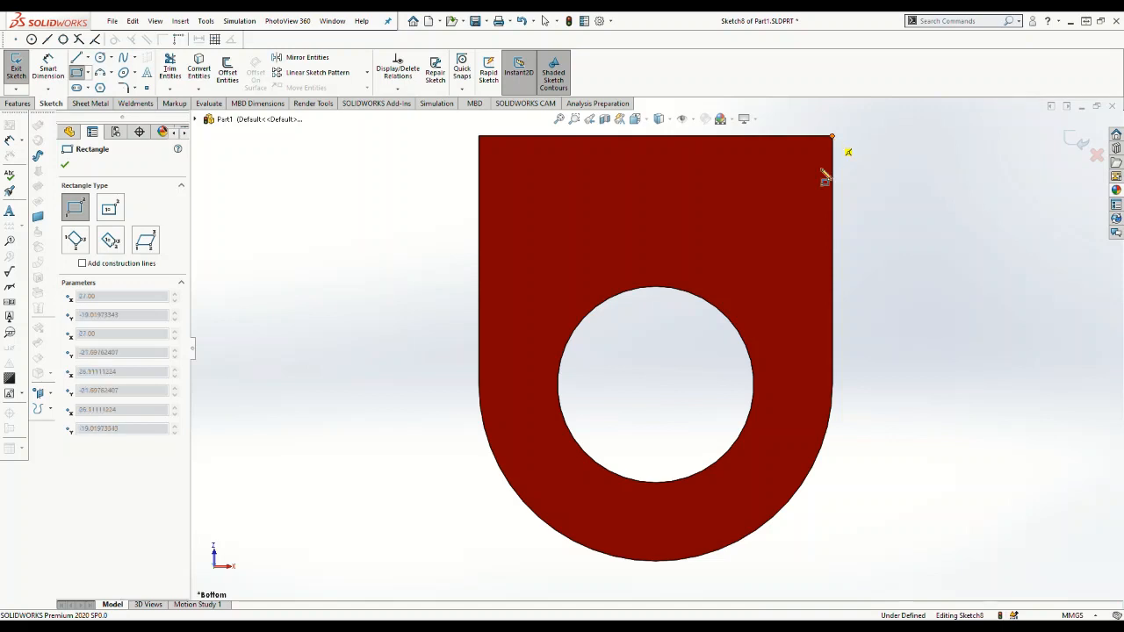
click(480, 199)
Dimension the rectangle's short side to 10 mm.
right_drag(1043, 369, 1036, 307)
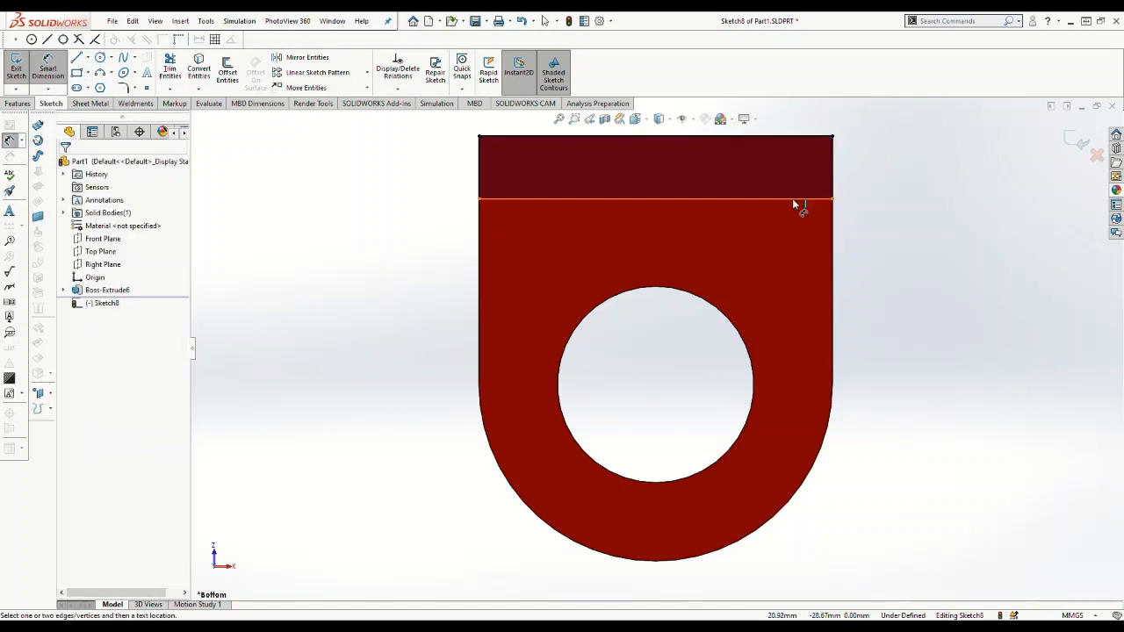
click(833, 169)
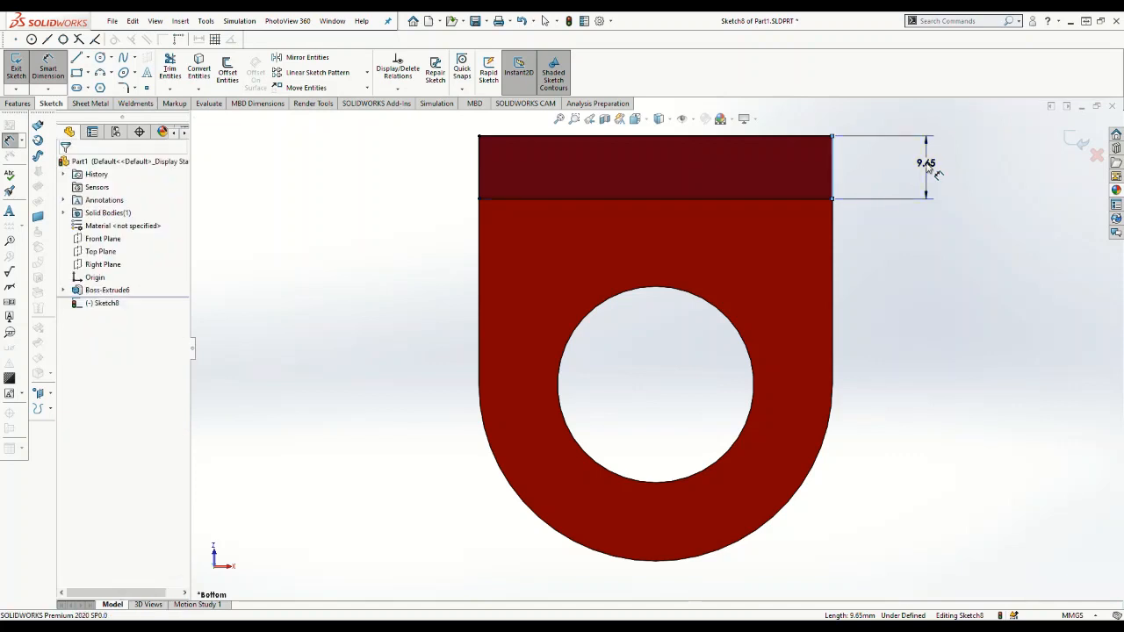
click(927, 164)
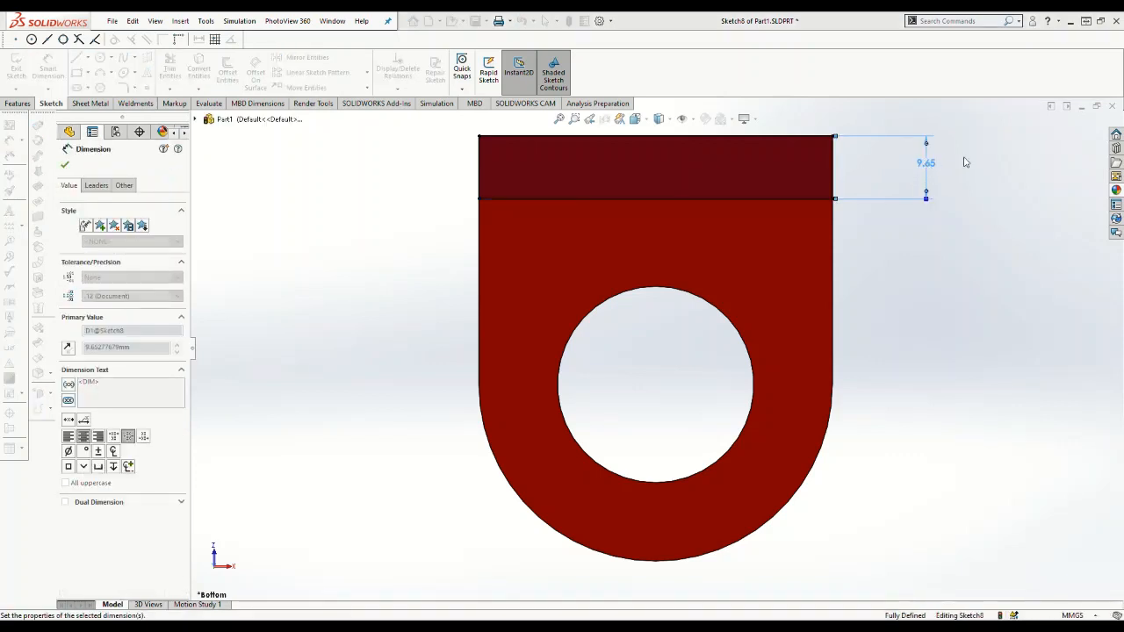
text(10)
key(Return)
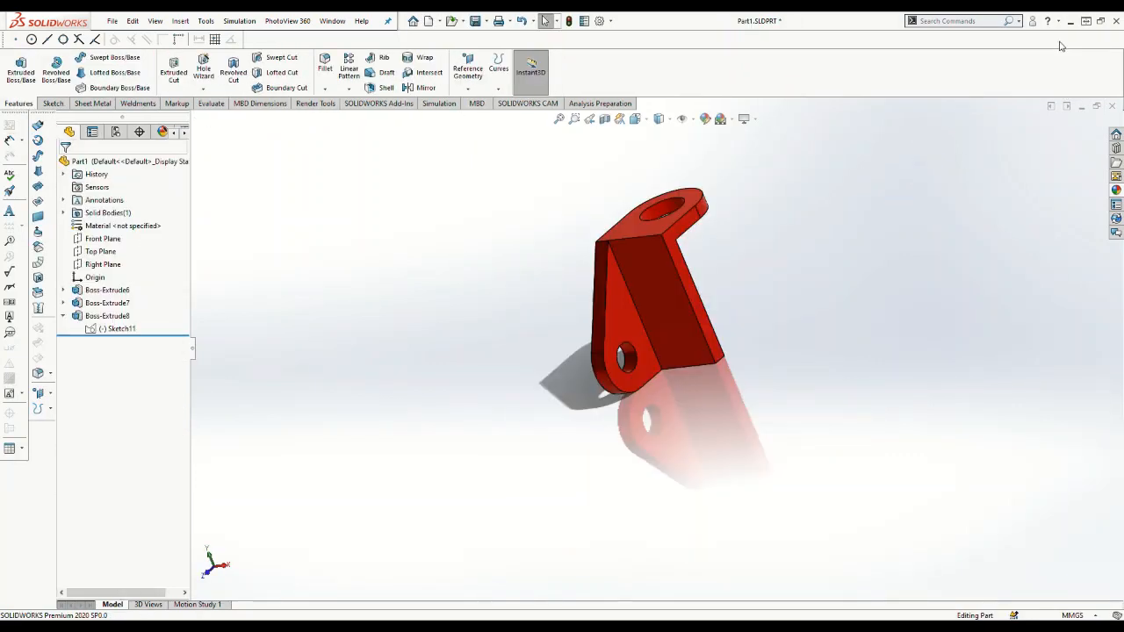
Start a sketch on the tapered side plate's flat face, viewed normal to it, and show the plate's original sketch, Sketch11.
scroll(439, 518, down, 2)
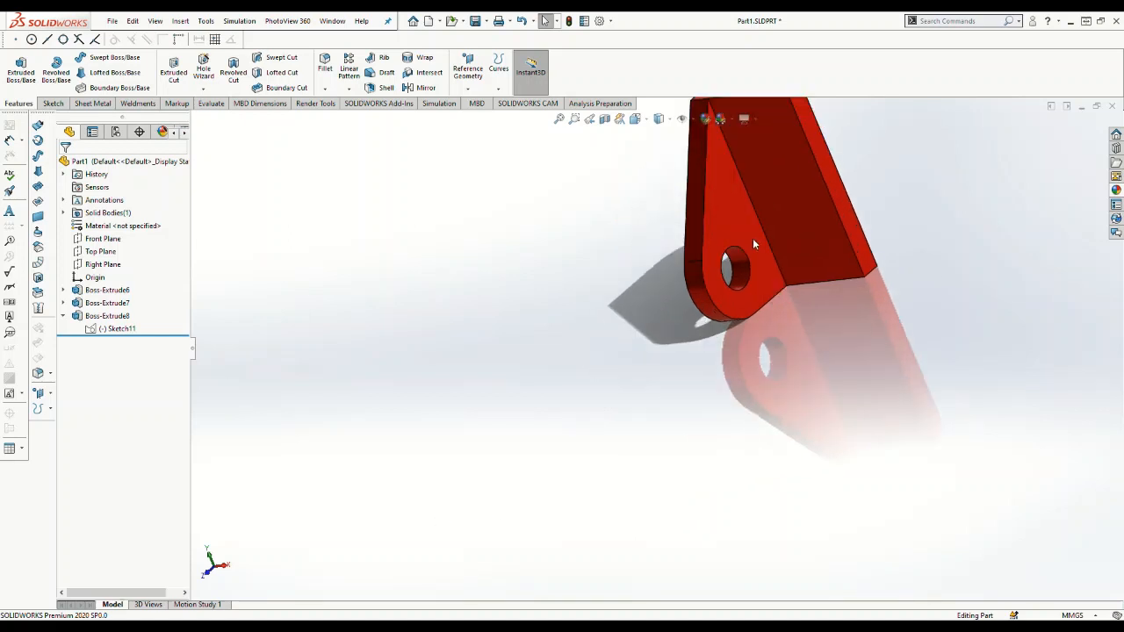
click(753, 238)
click(791, 119)
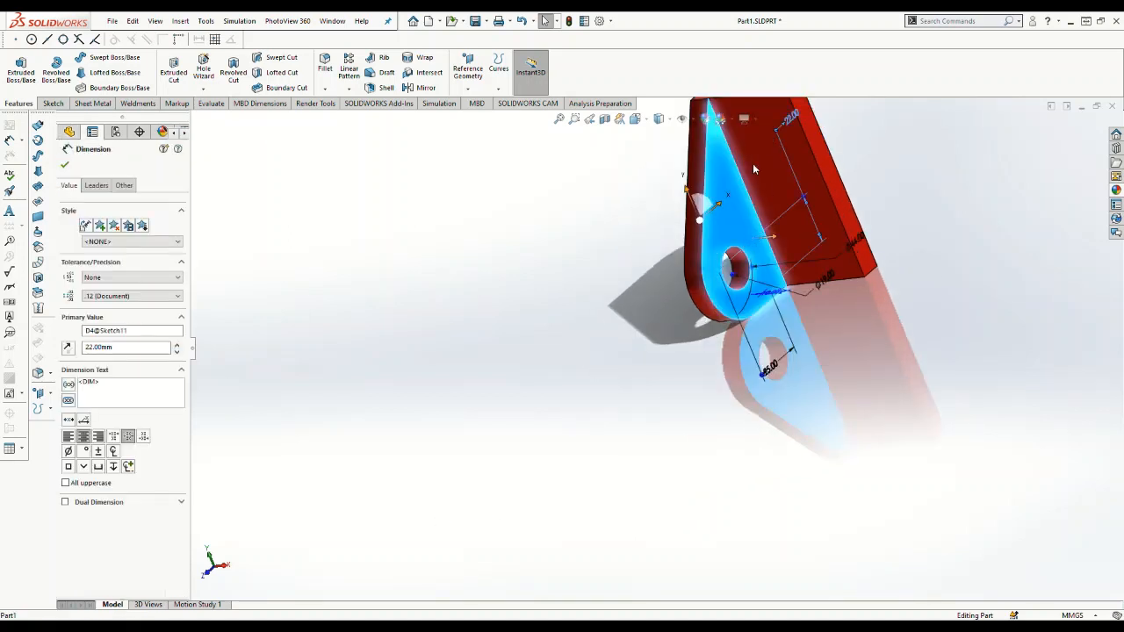
click(953, 210)
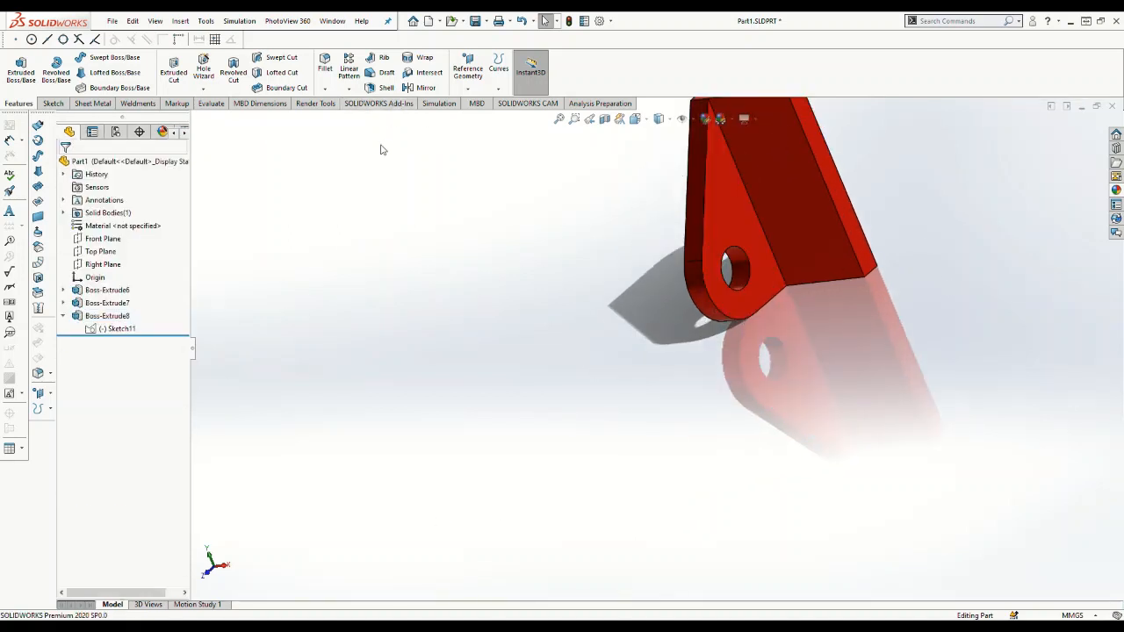
click(722, 228)
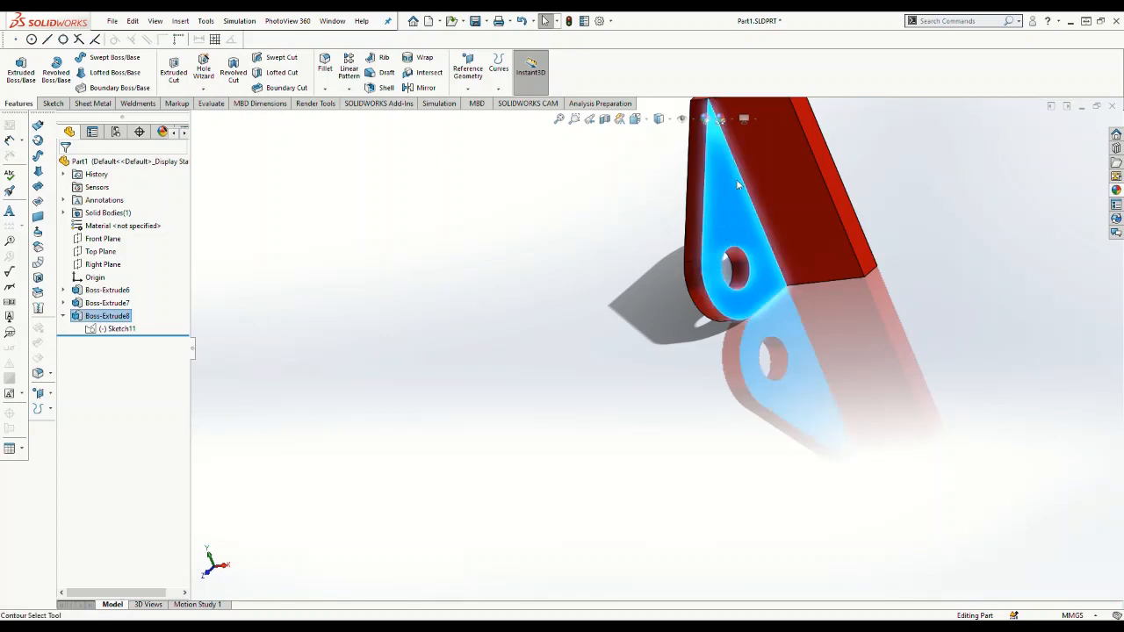
click(744, 178)
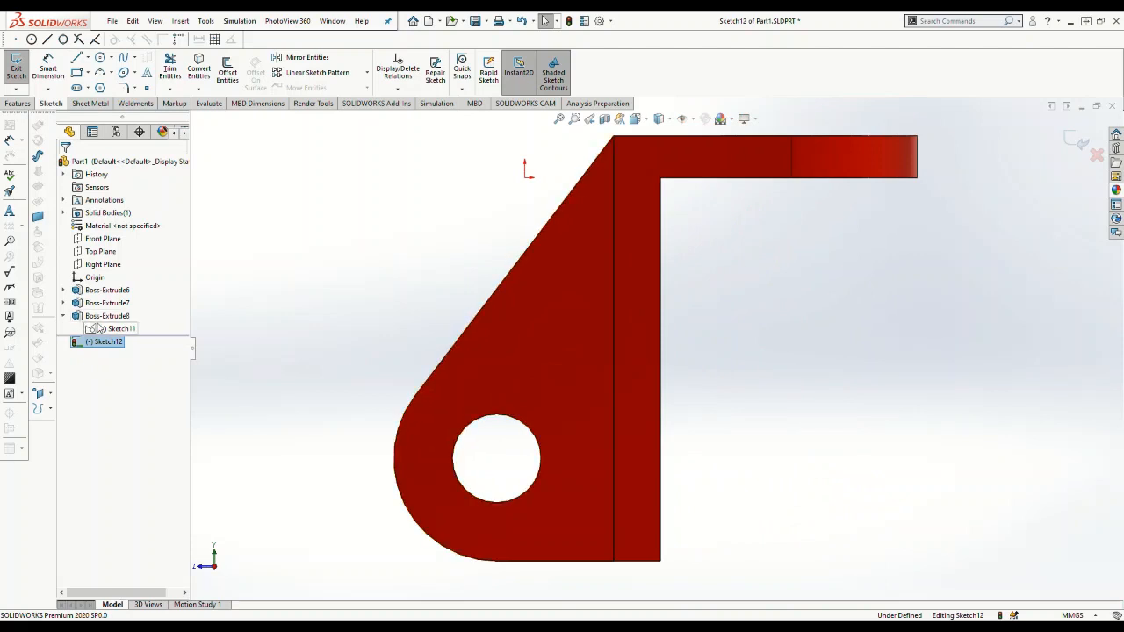
click(99, 327)
click(110, 304)
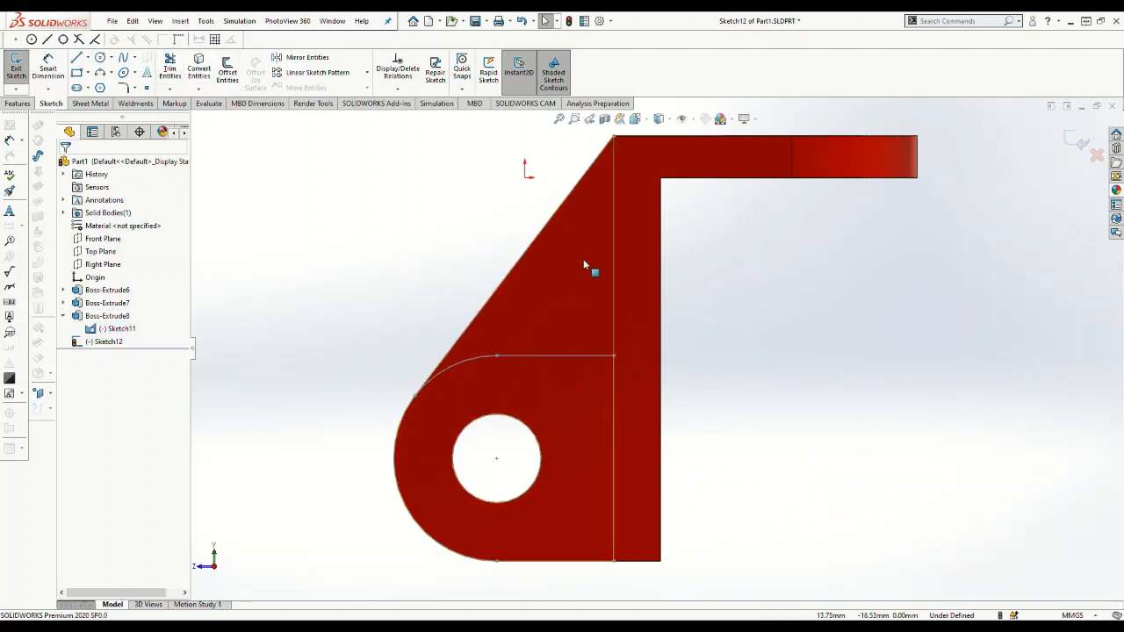
Convert the side plate face's outline into the sketch, plus Sketch11's horizontal line and the arc joining it above the hole.
click(547, 411)
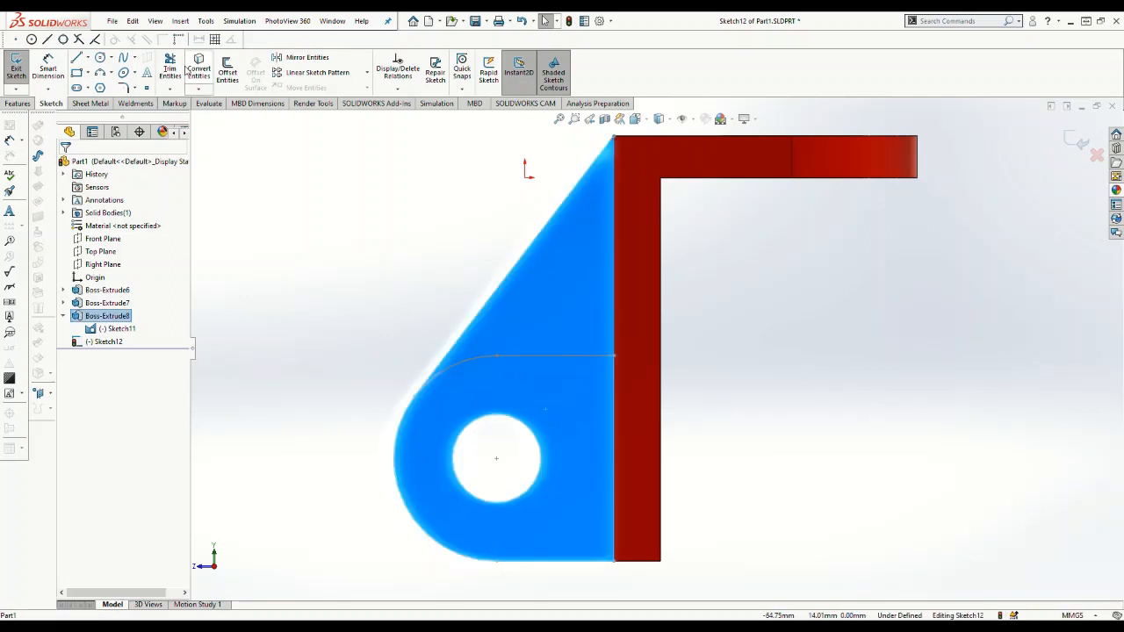
key(Escape)
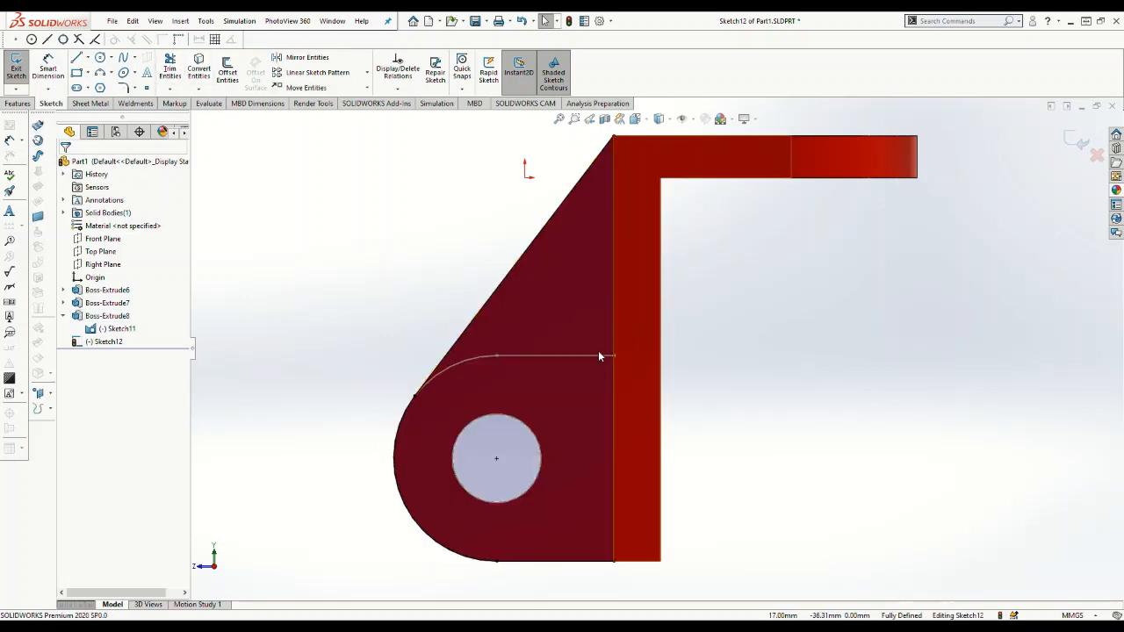
click(527, 356)
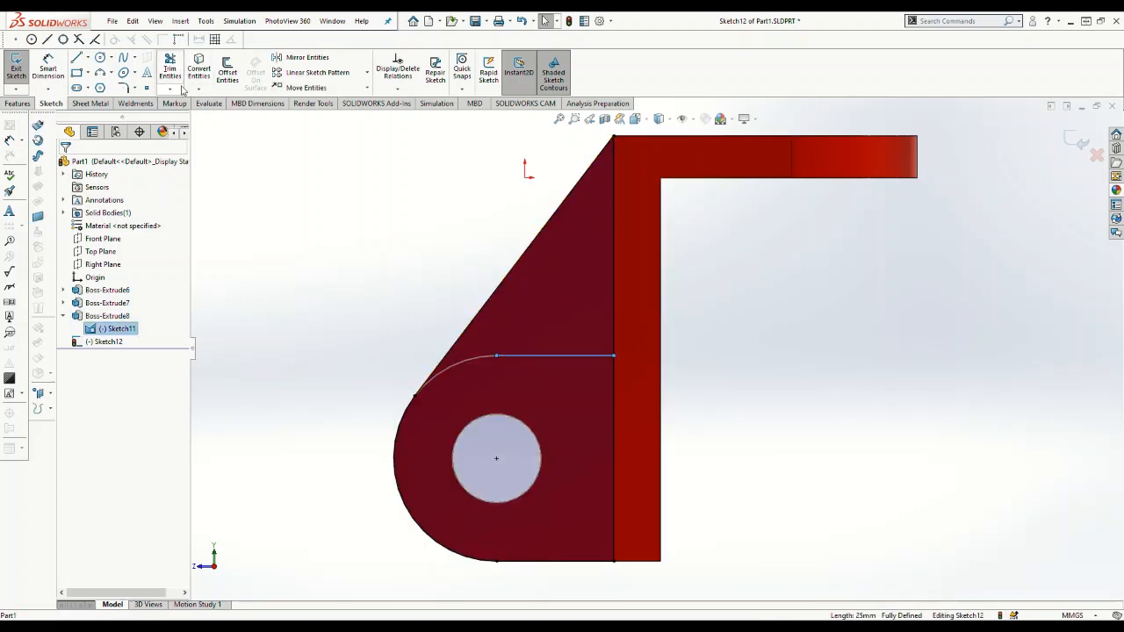
ctrl+click(462, 362)
click(197, 72)
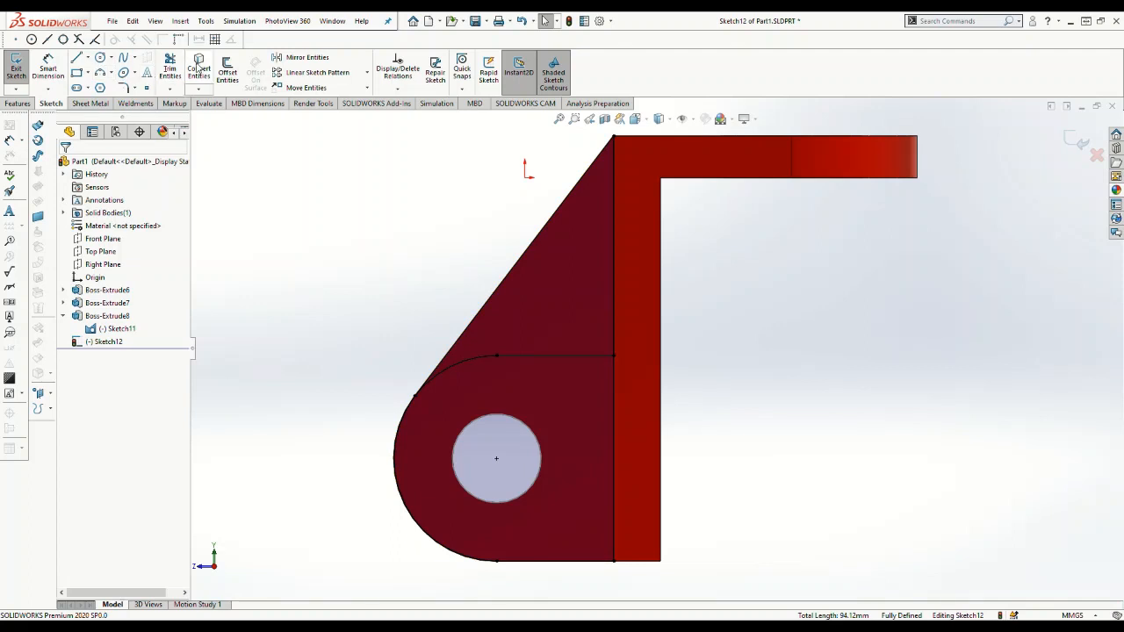
Power trim the slanted line and the vertical line above the horizontal one, leaving only the rounded lug outline and hole.
click(170, 69)
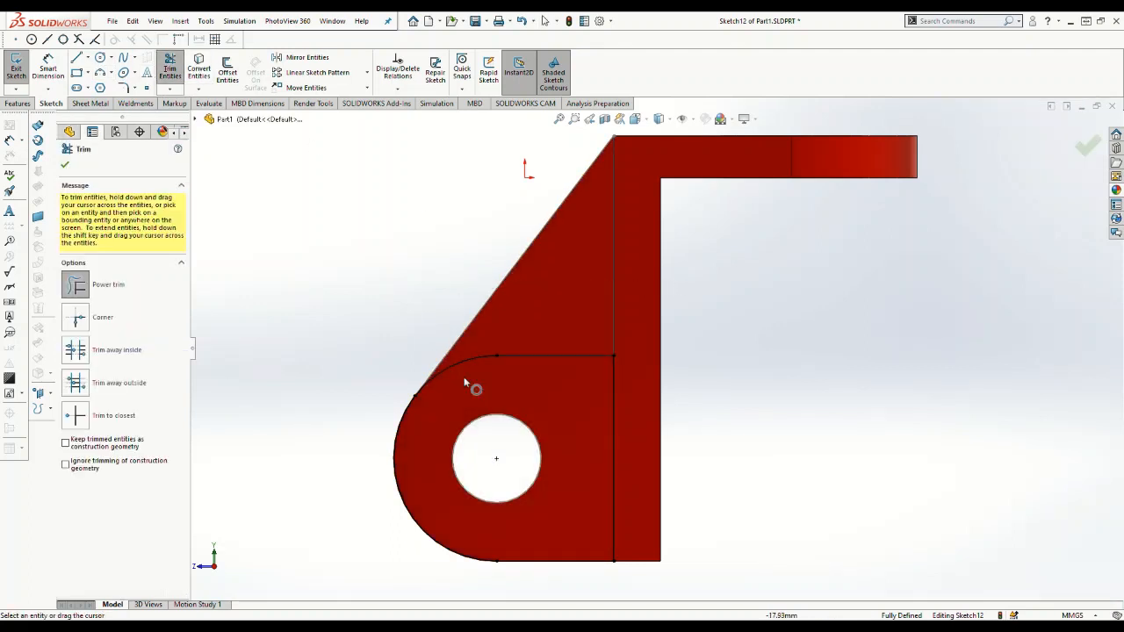
scroll(507, 511, down, 2)
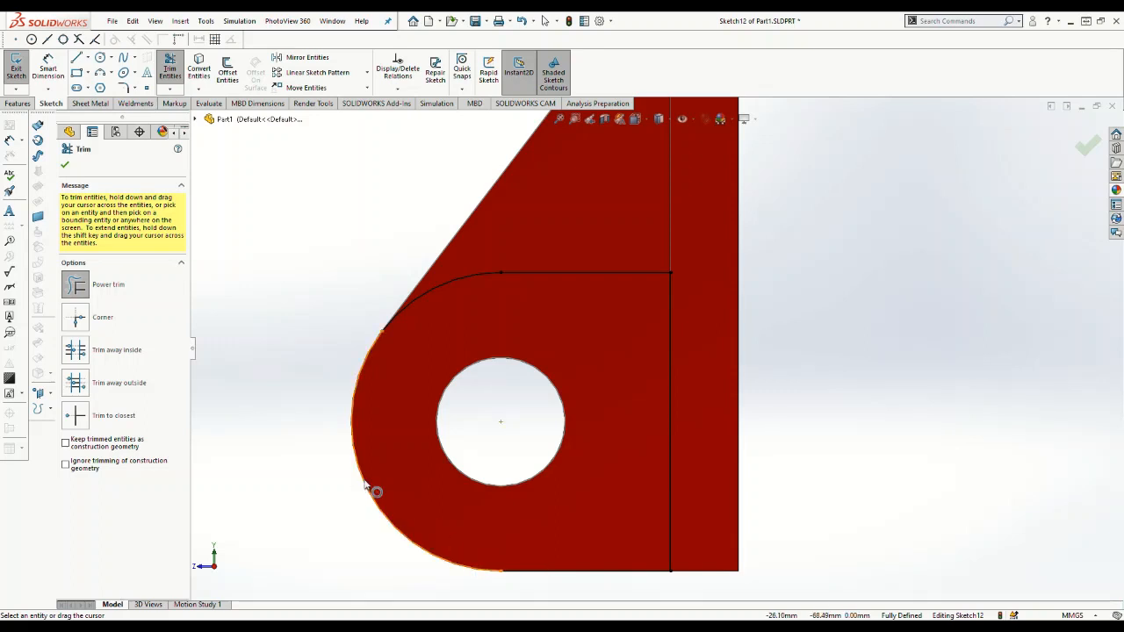
scroll(689, 331, up, 3)
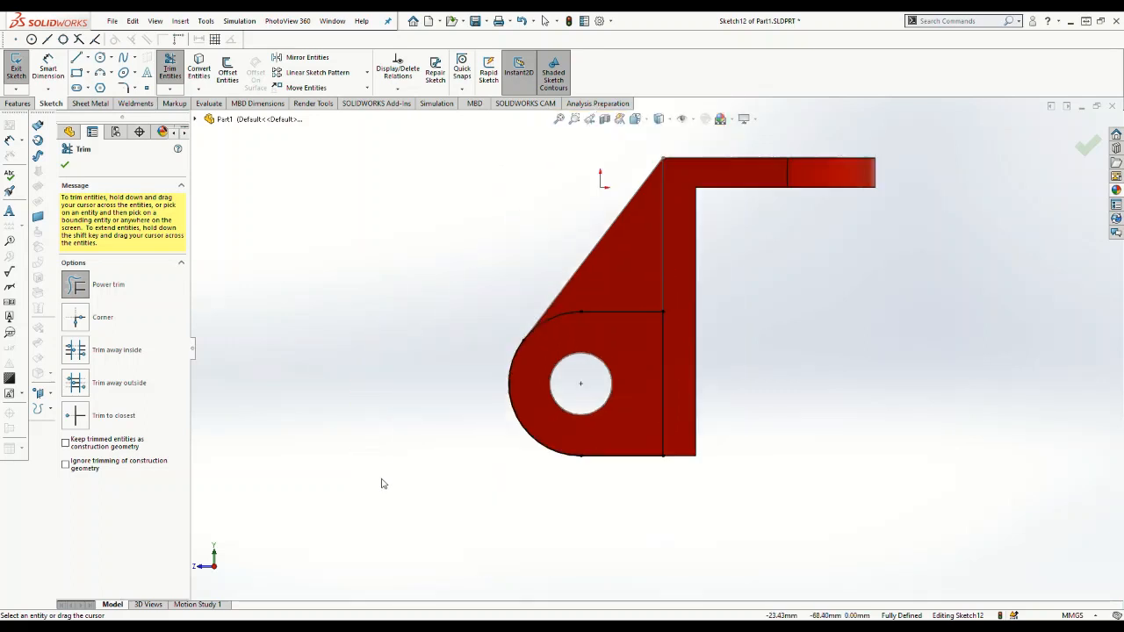
click(64, 167)
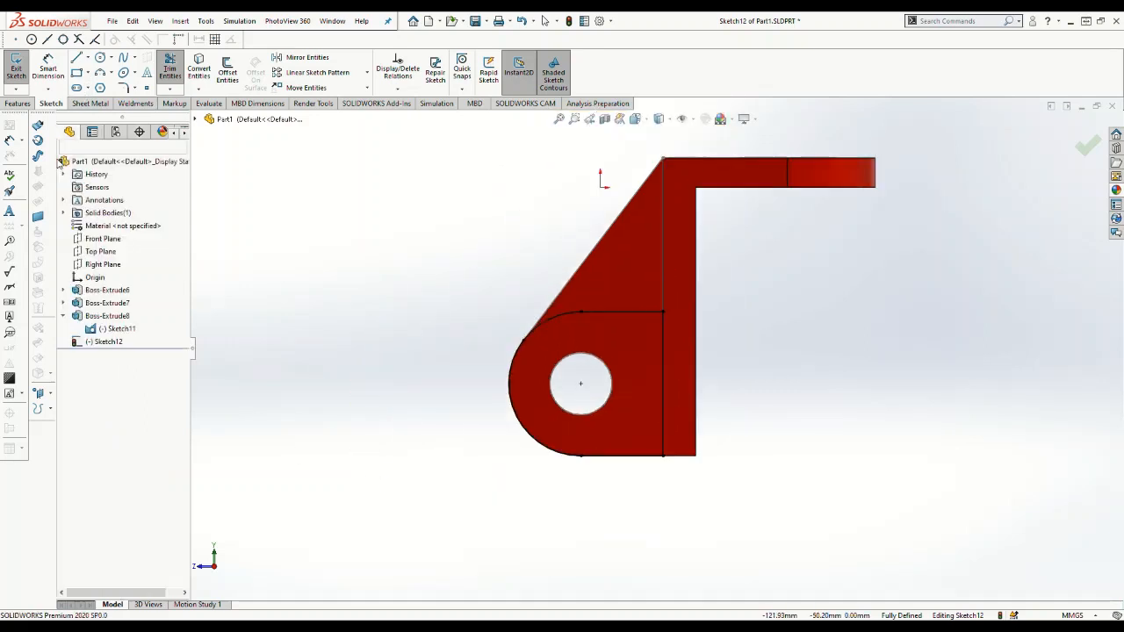
Extrude the rounded lug region around the hole as a blind boss 6 mm deep, merged with the side plate.
click(17, 102)
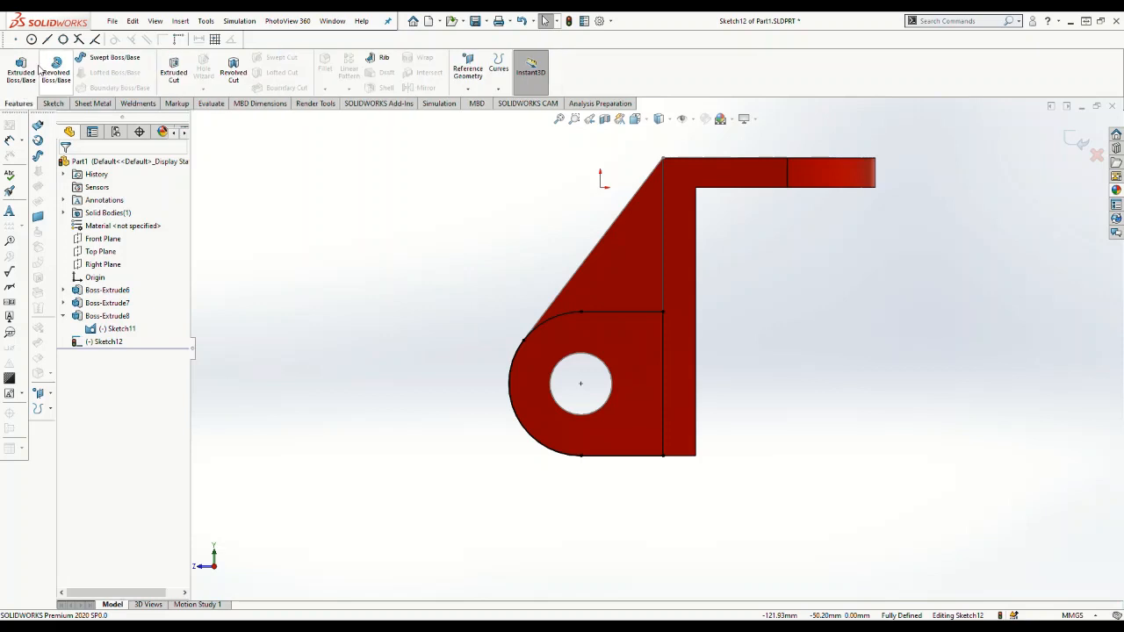
click(642, 349)
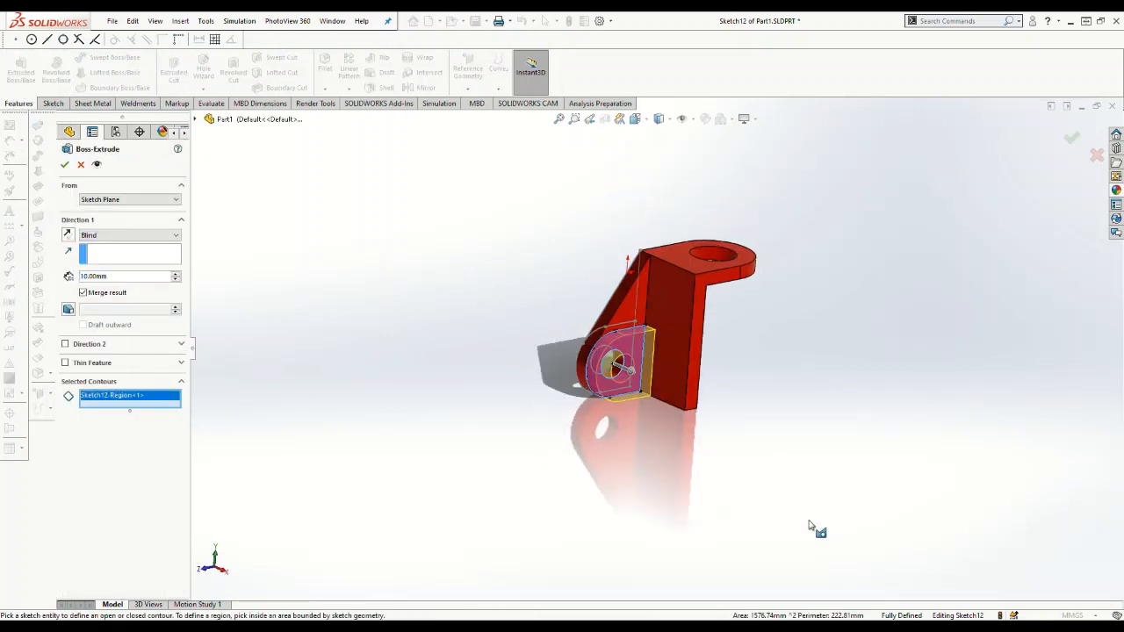
double_click(119, 278)
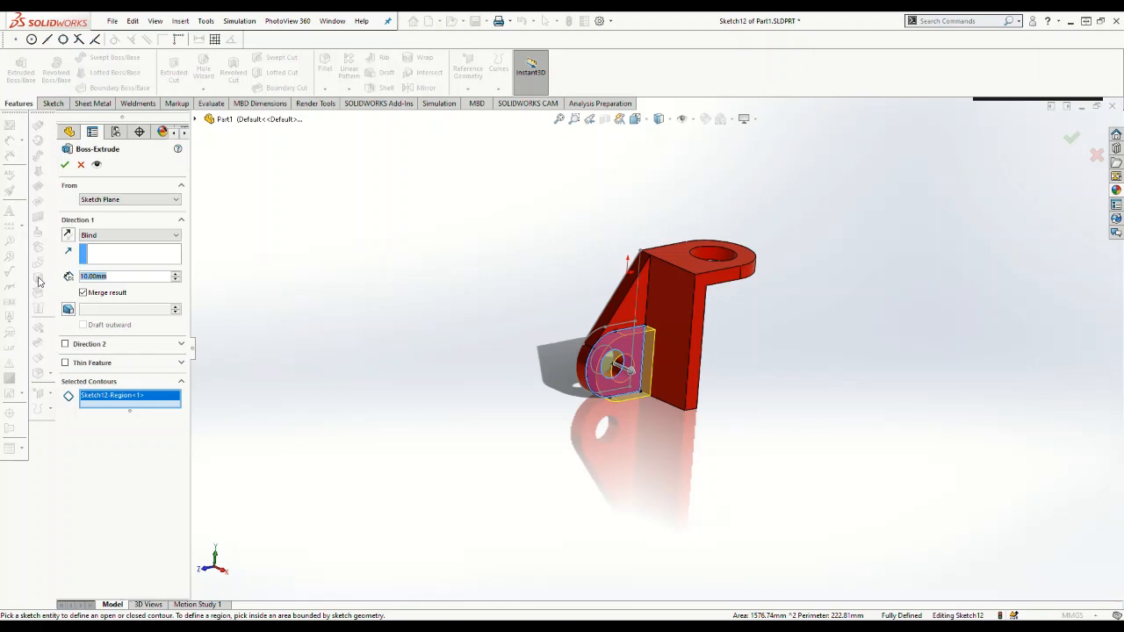
text(6)
key(Return)
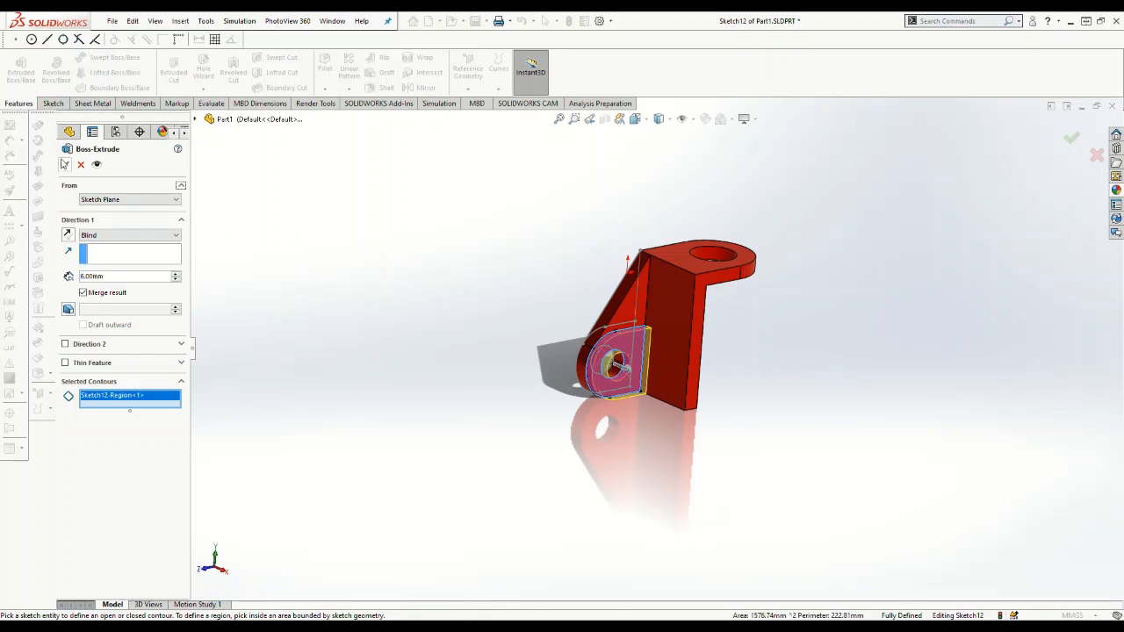
click(64, 165)
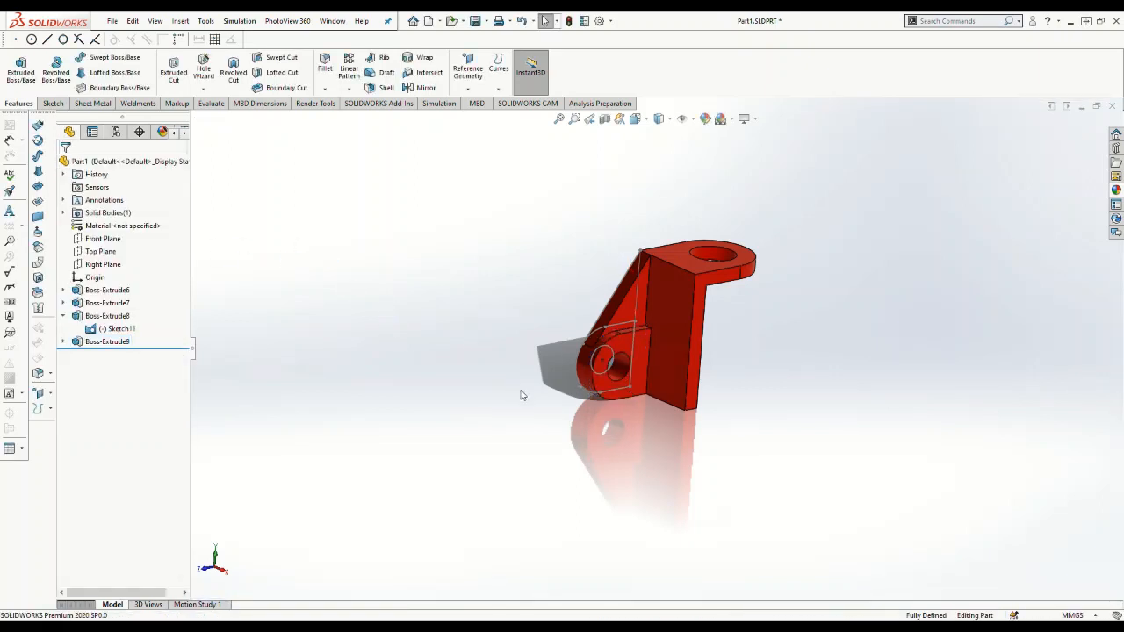
scroll(521, 395, down, 3)
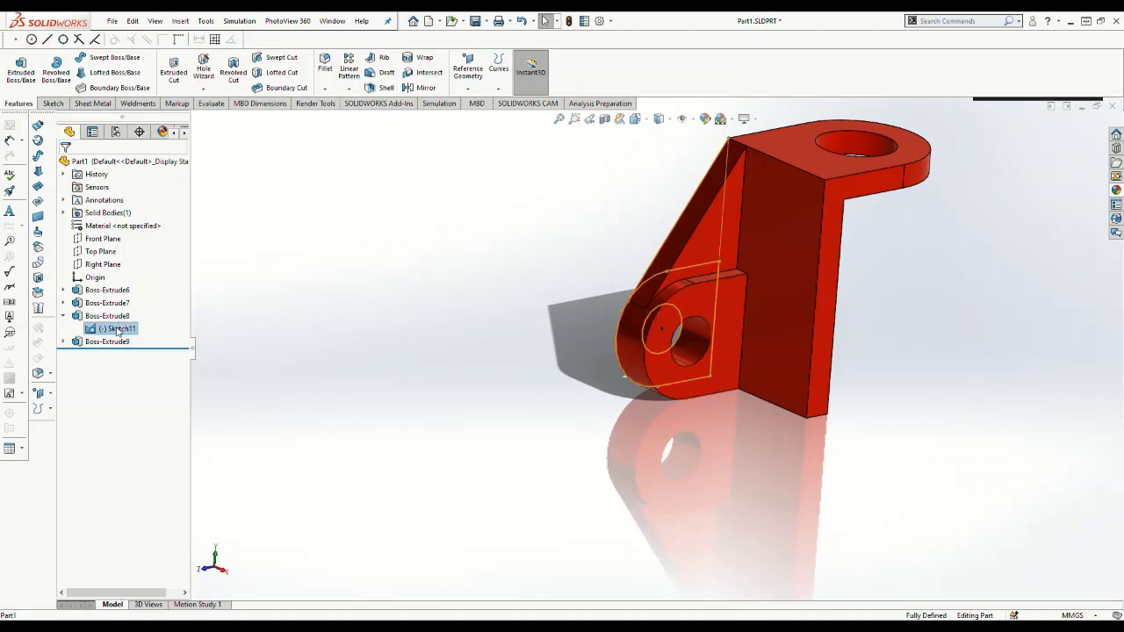
Start a sketch on the vertical plate's narrow side face, away from the tapered side plate, viewed normal to it.
middle_drag(497, 422, 533, 422)
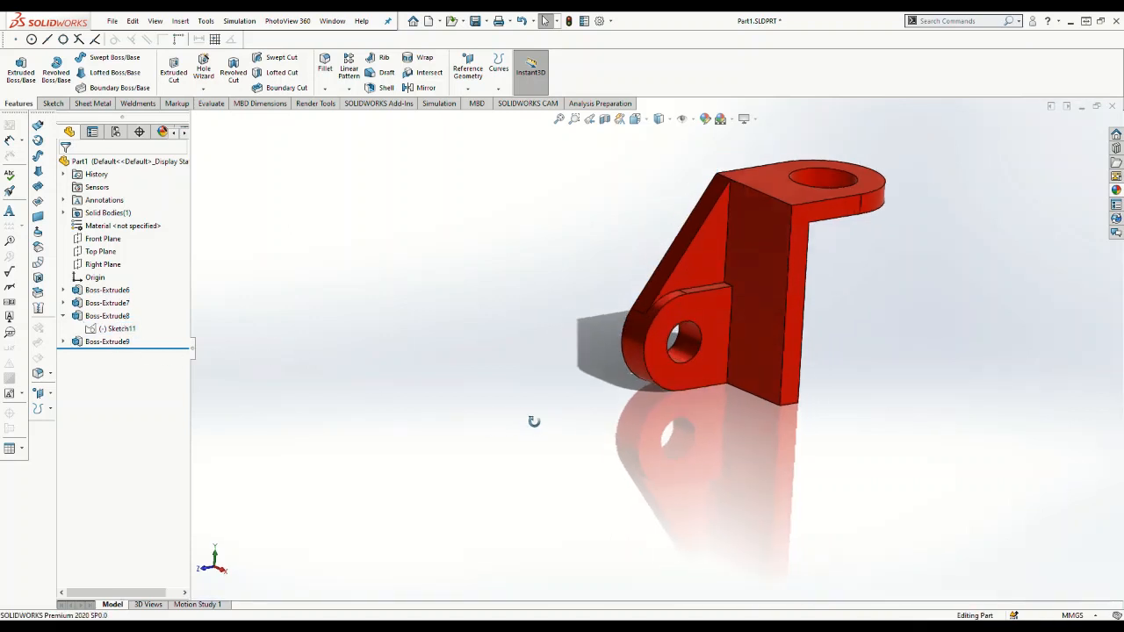
scroll(770, 358, down, 3)
middle_drag(770, 359, 816, 322)
click(813, 318)
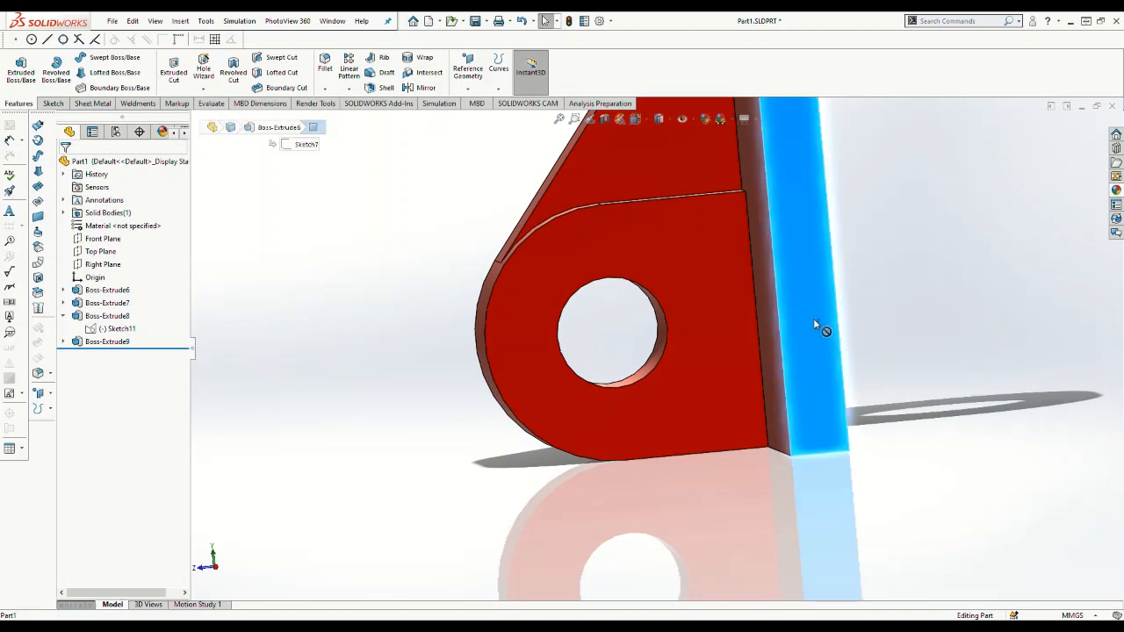
click(843, 167)
click(109, 356)
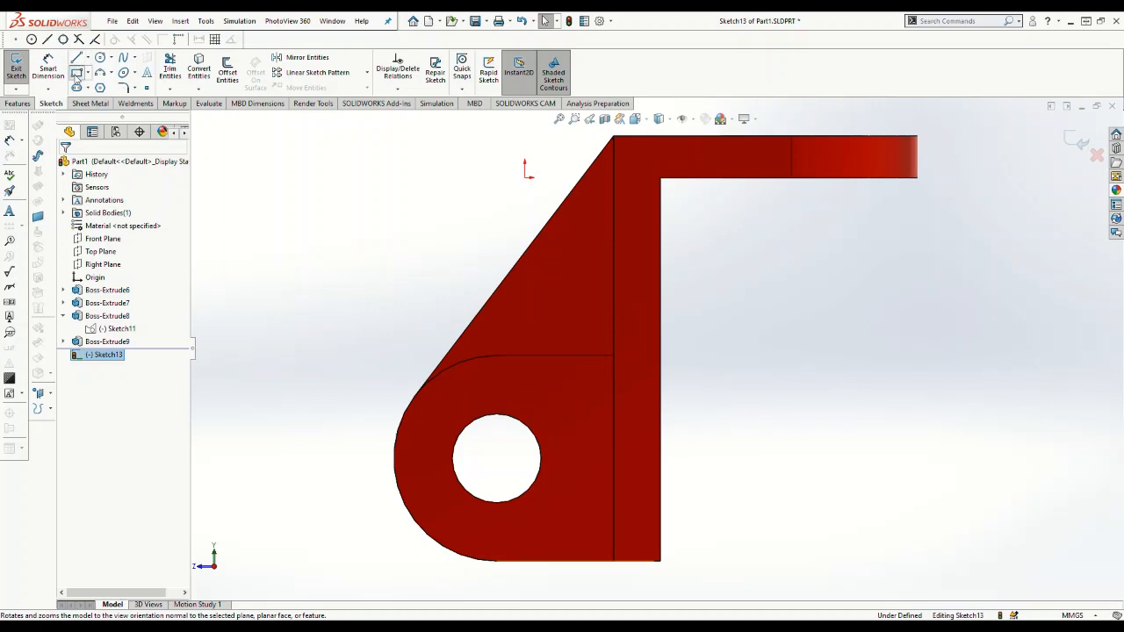
Draw a rectangle along the vertical plate's lug-side edge, from its bottom corner to the lug's top edge, and dimension its width as 10 mm.
click(77, 74)
click(613, 561)
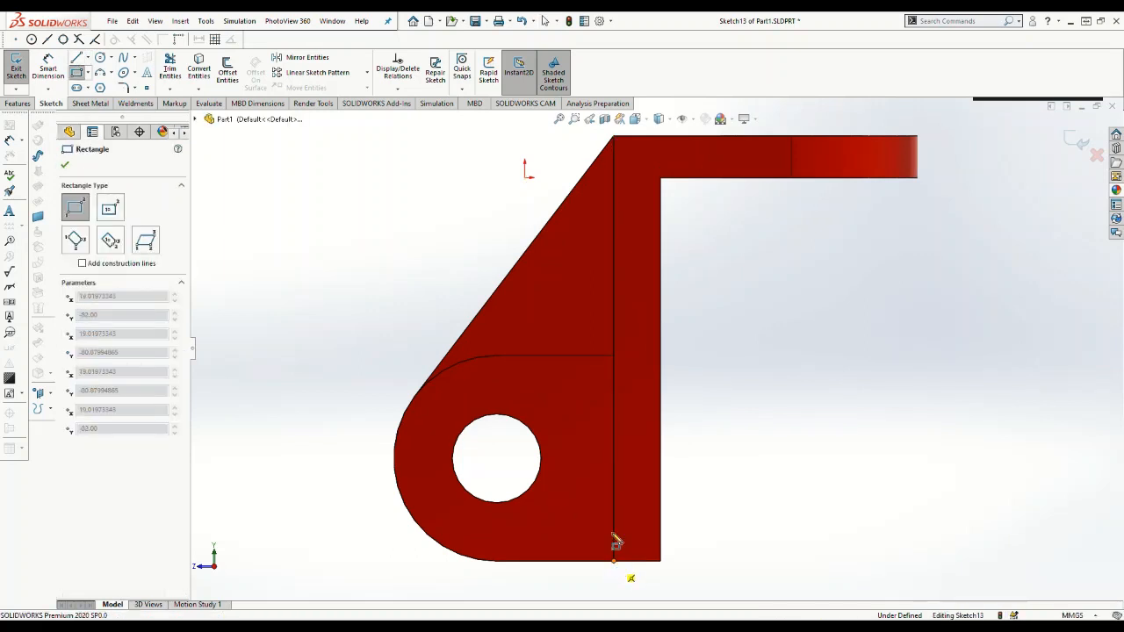
click(584, 357)
right_drag(787, 519, 789, 416)
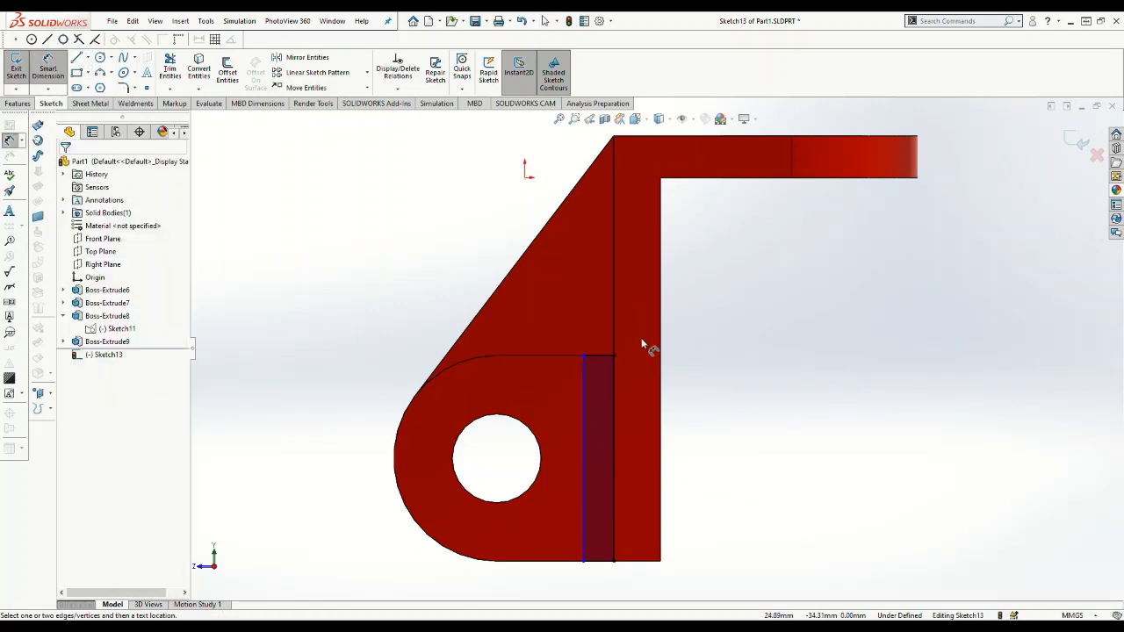
click(609, 356)
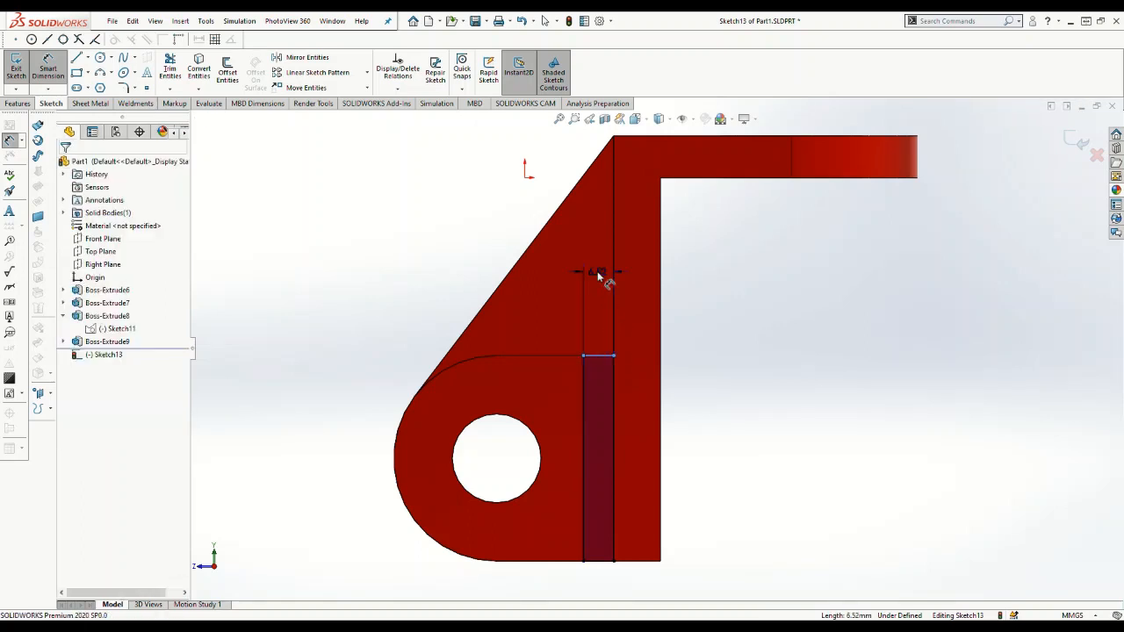
click(598, 275)
text(10)
key(Return)
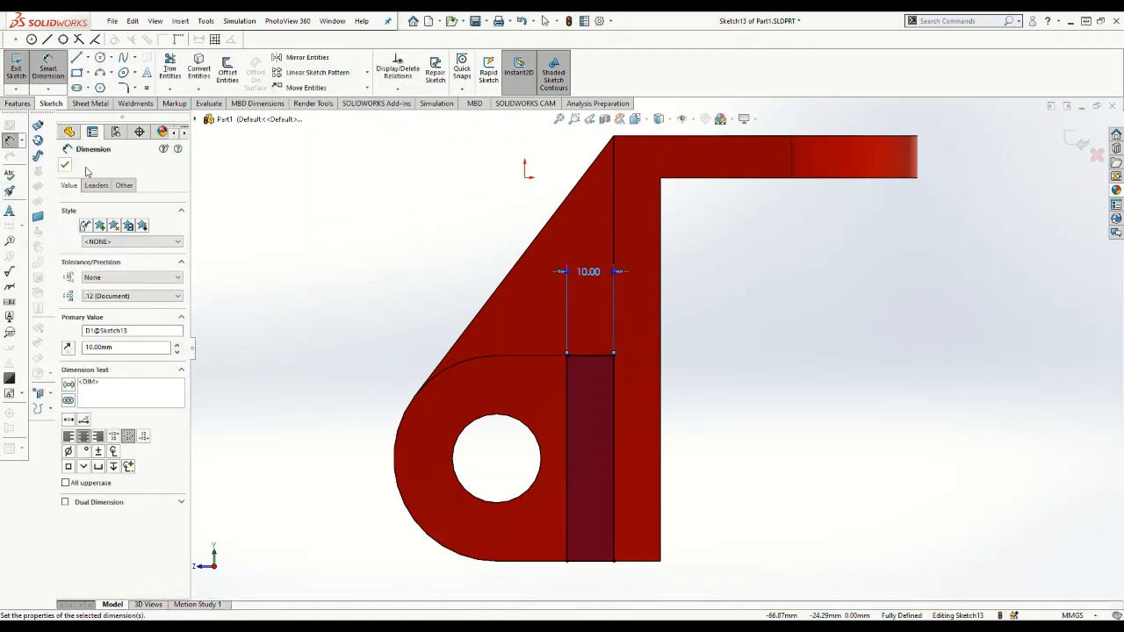
Set the rectangle's width to 6 mm.
double_click(599, 273)
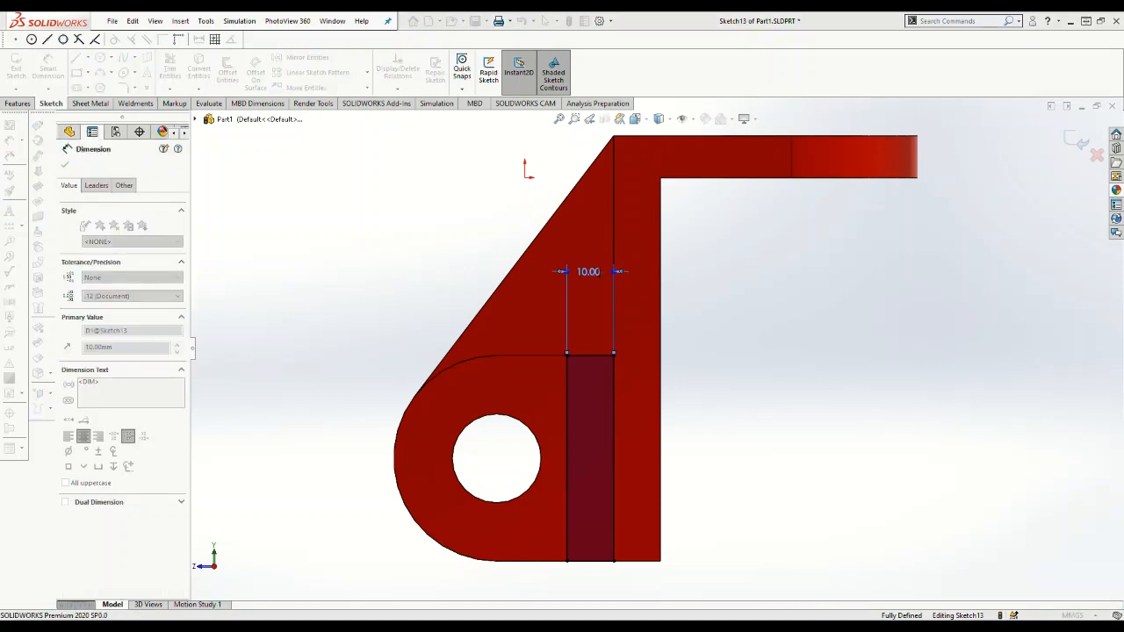
text(6)
key(Return)
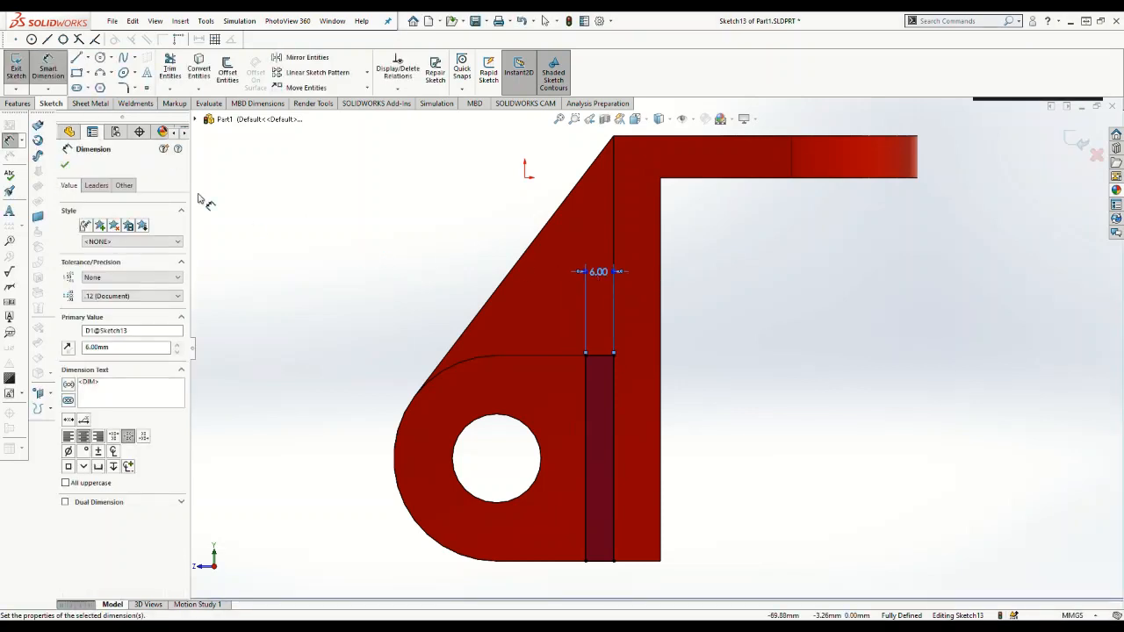
click(65, 165)
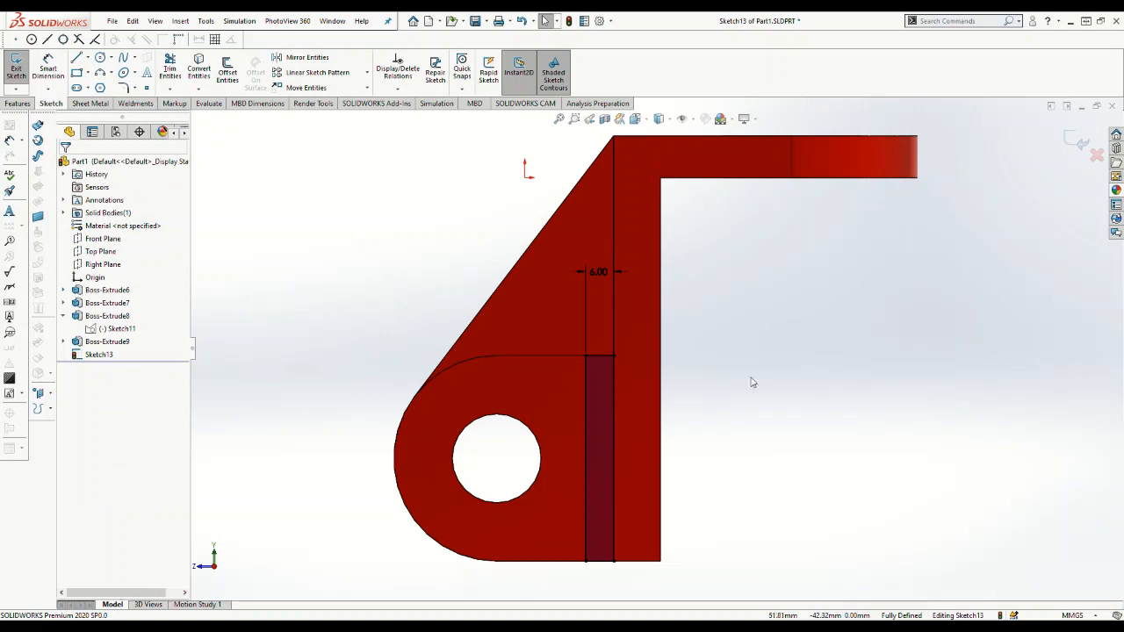
Extrude the rectangle in the reversed direction up to the lug's thickened flat face, merged with the bracket.
middle_drag(742, 387, 764, 430)
click(17, 104)
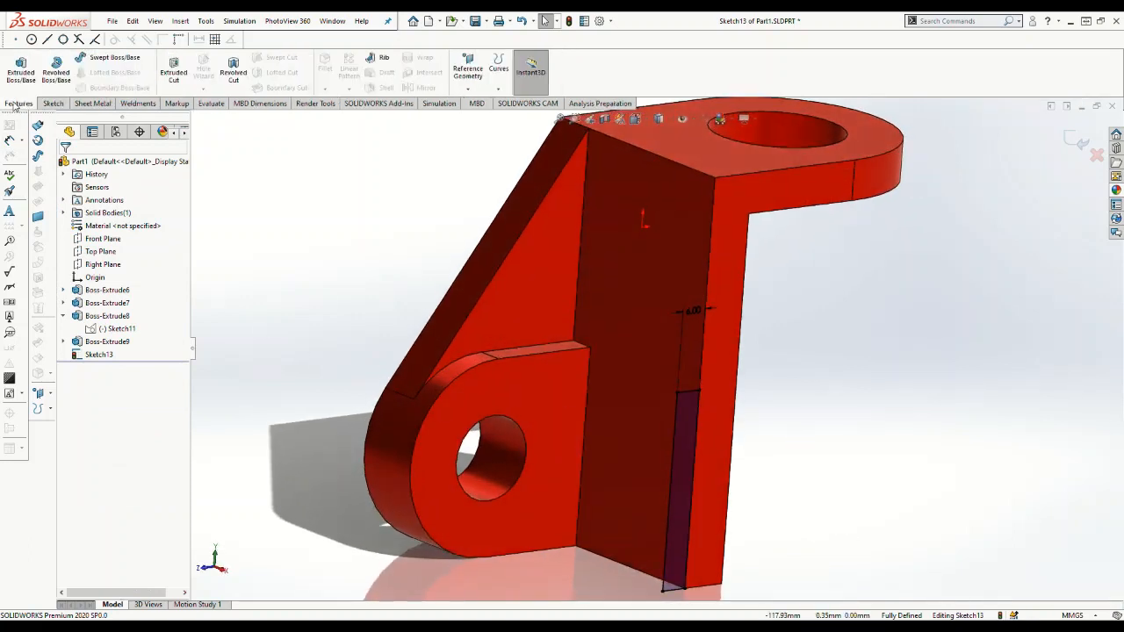
click(20, 70)
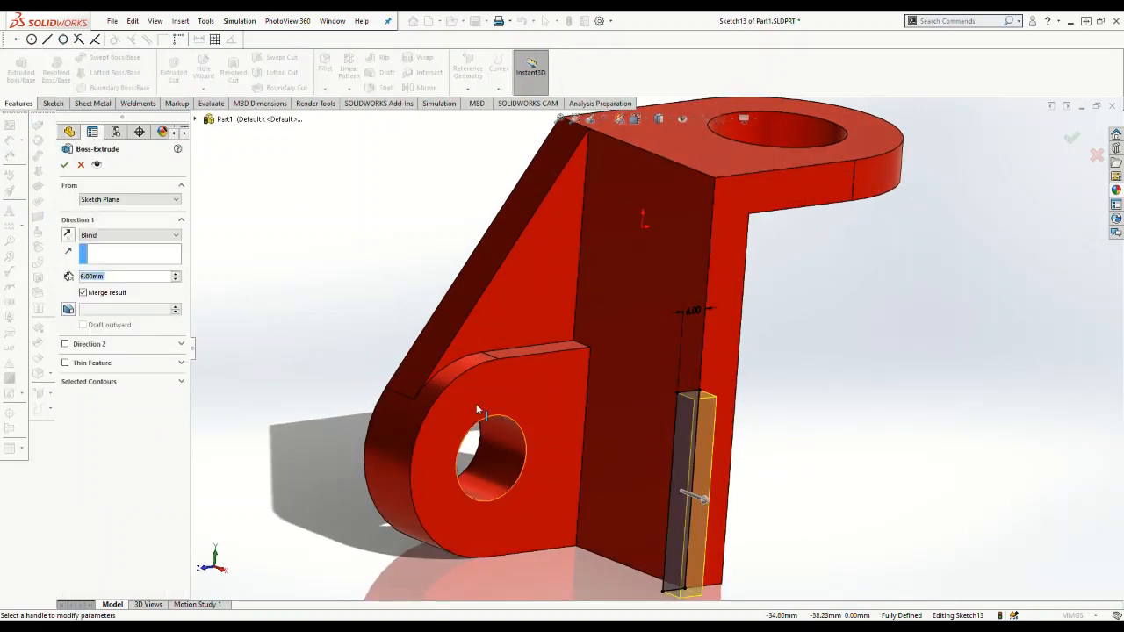
click(68, 234)
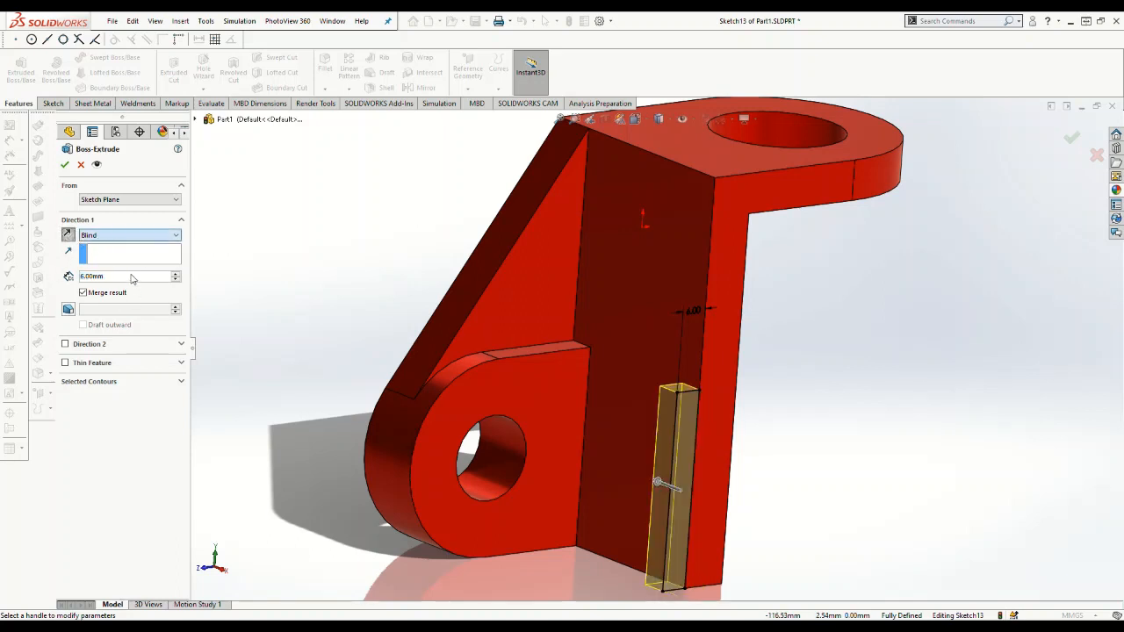
click(129, 234)
click(105, 304)
click(578, 388)
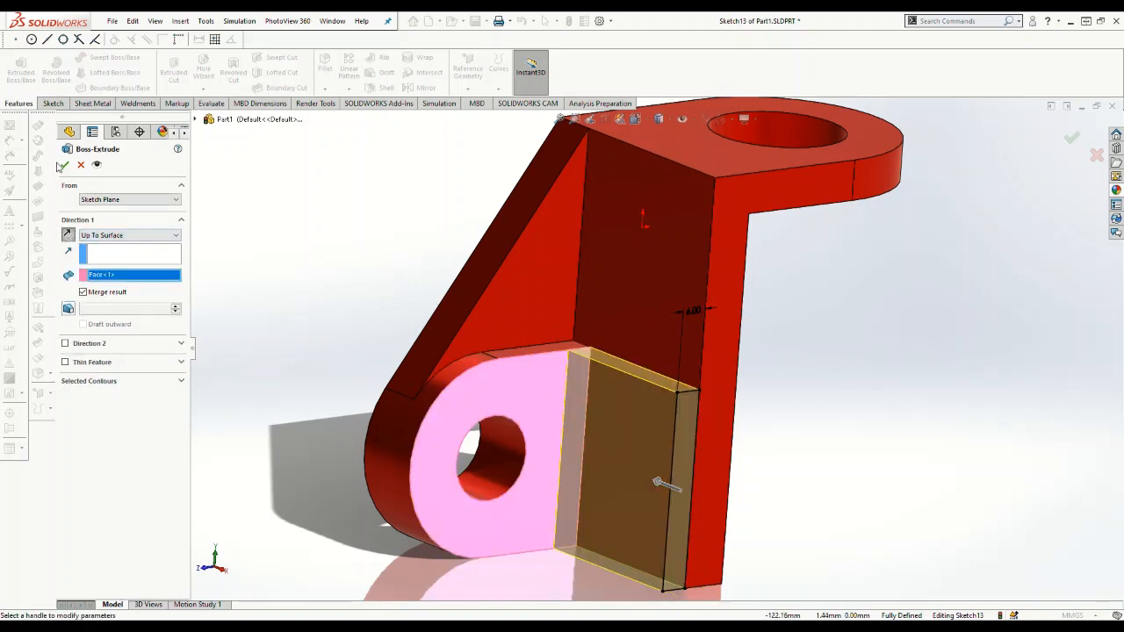
click(65, 165)
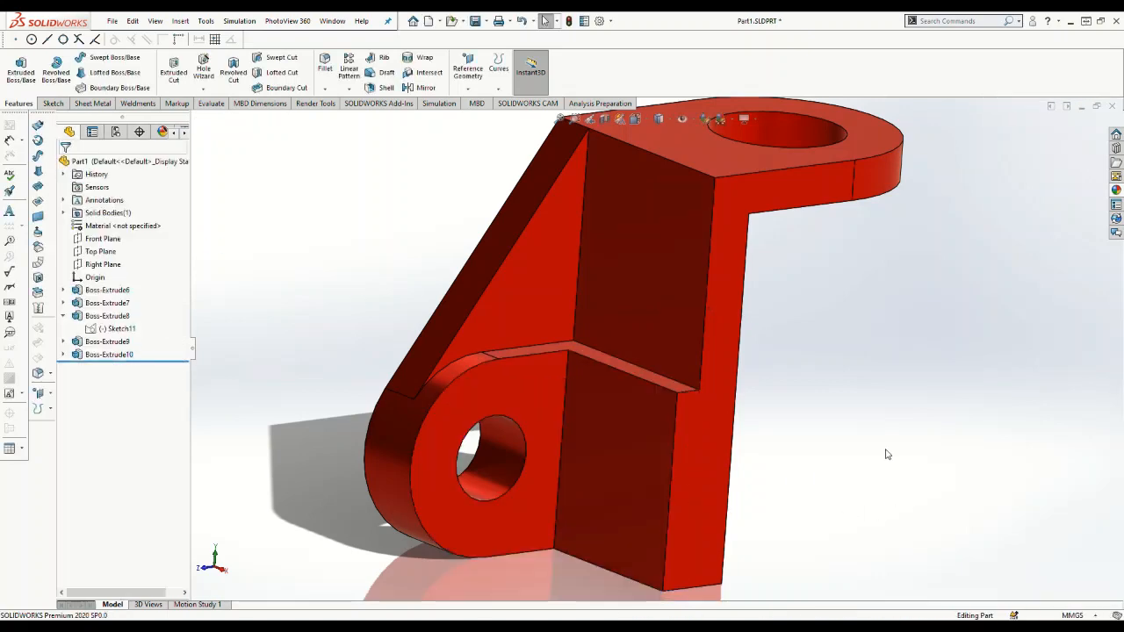
Create a reference plane offset 12 mm from the vertical plate's bottom face, flipped upward into the part.
middle_drag(912, 474, 635, 514)
click(583, 508)
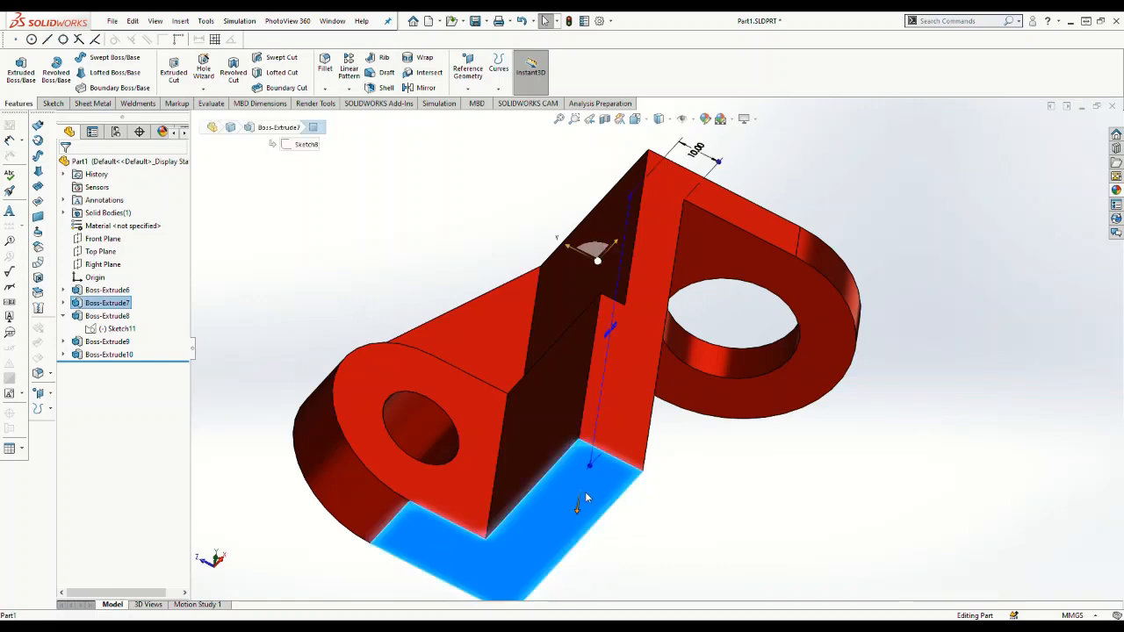
click(469, 88)
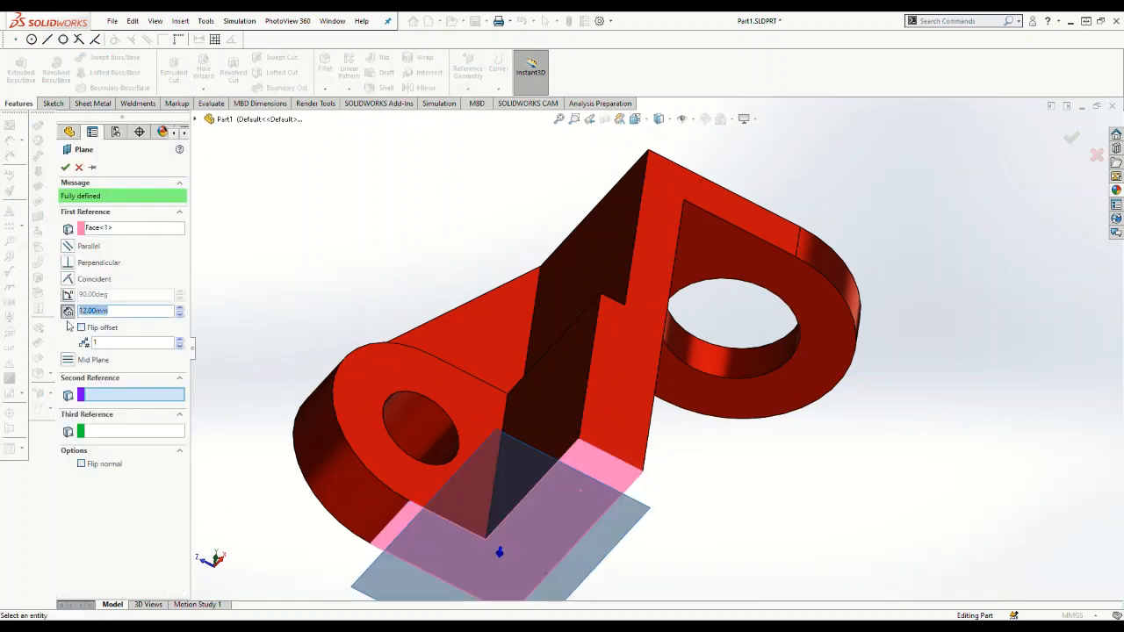
click(82, 328)
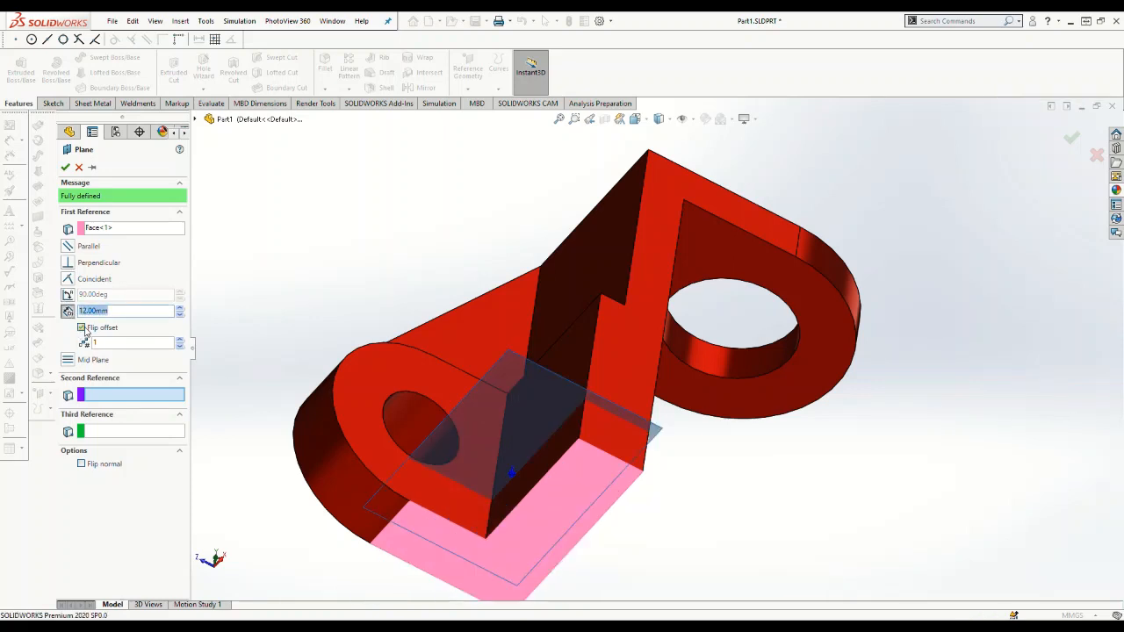
click(67, 167)
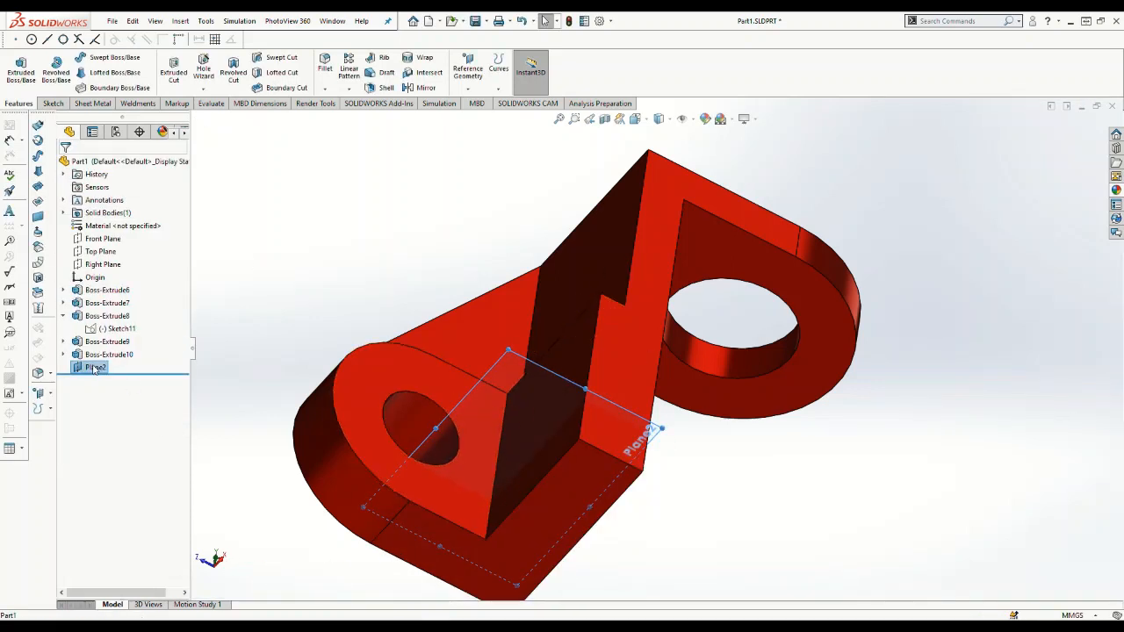
Sketch a closed right triangle on the new plane at the thickened vertical plate's free corner, with its shorter leg about 11 mm long.
click(94, 369)
click(109, 352)
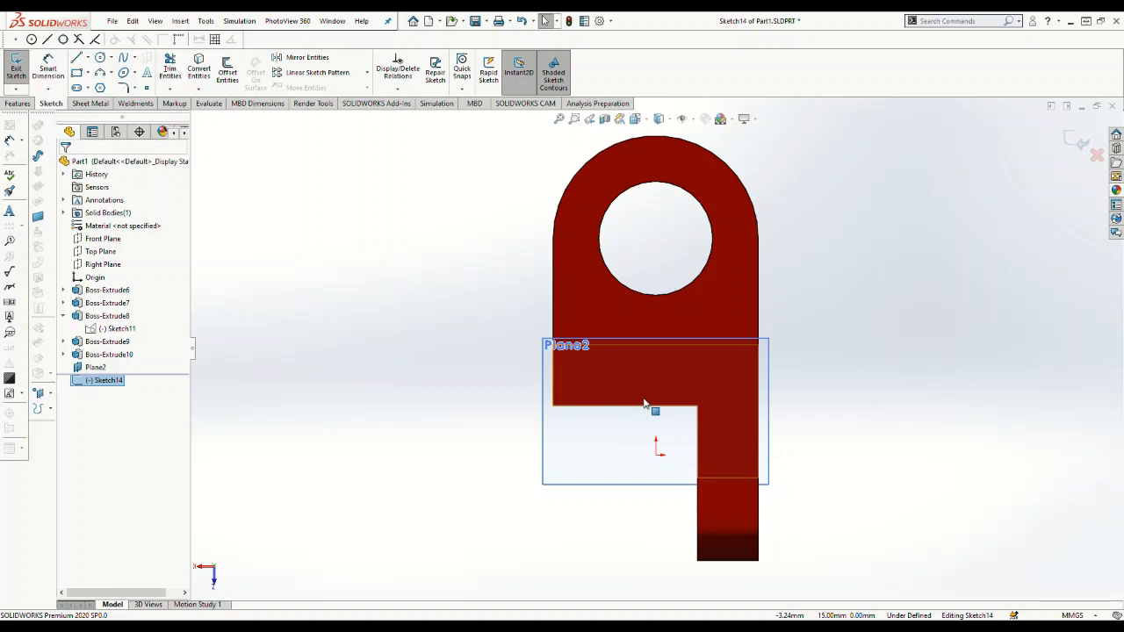
click(76, 58)
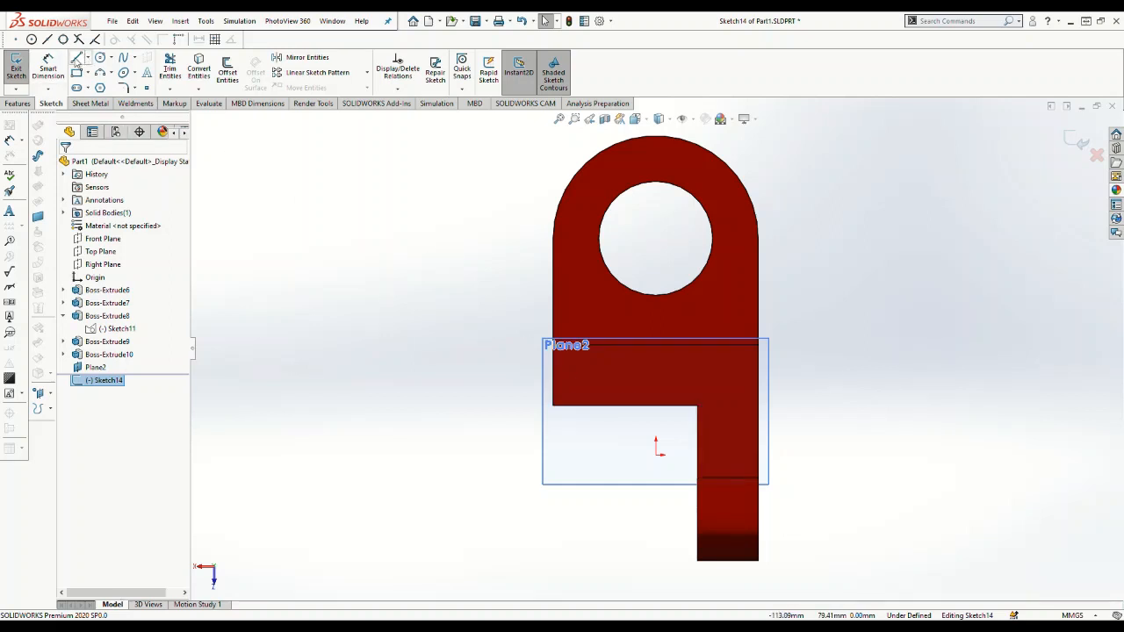
click(554, 370)
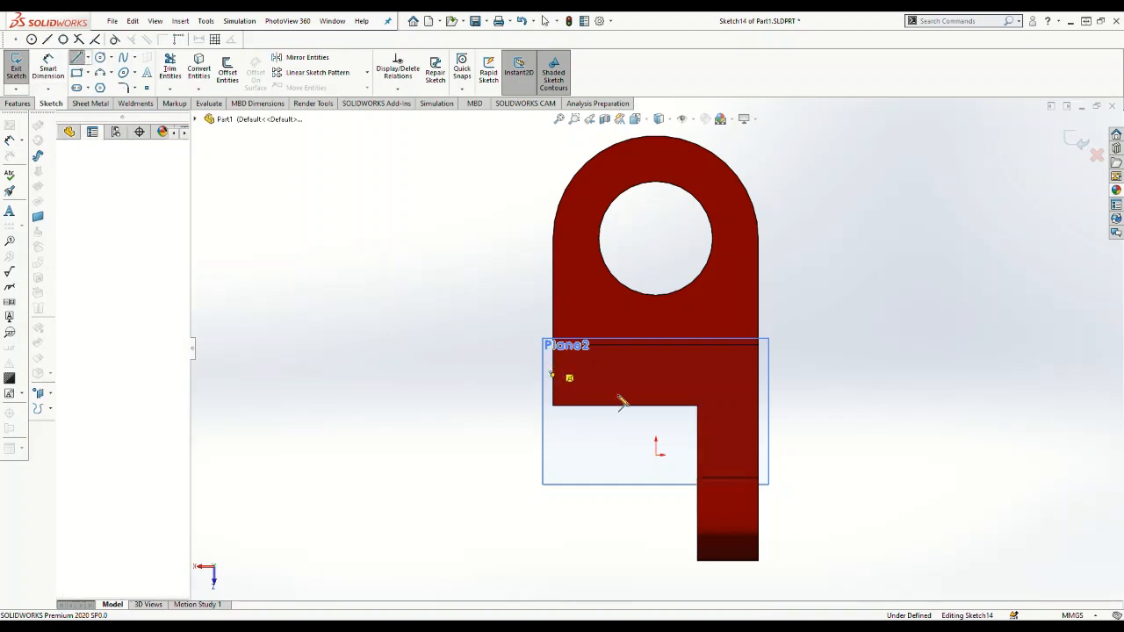
click(648, 406)
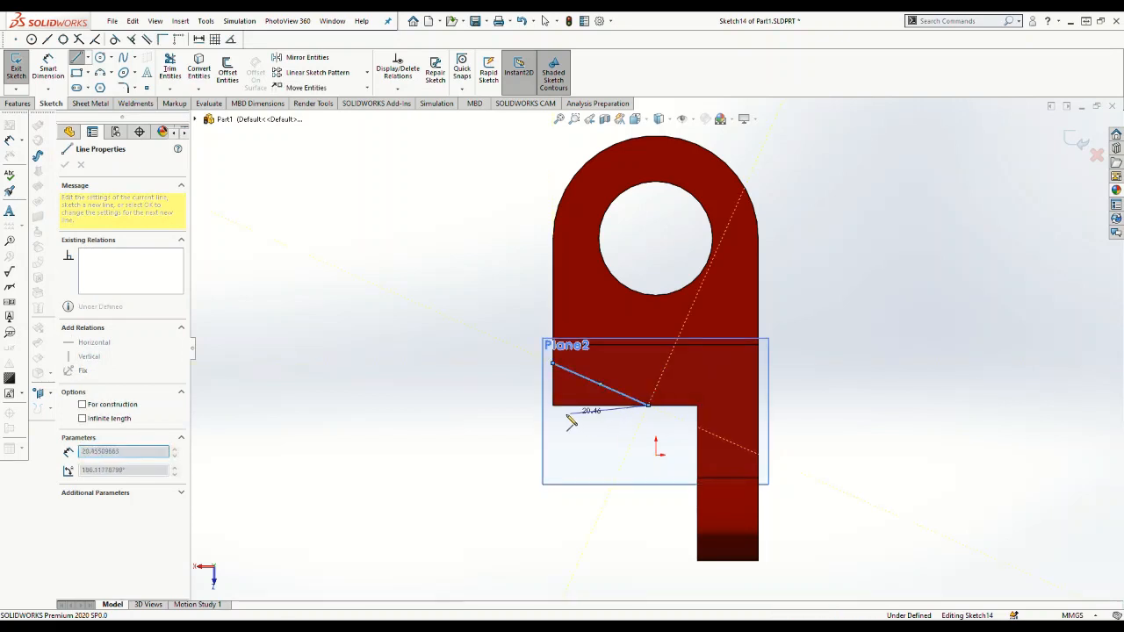
click(552, 406)
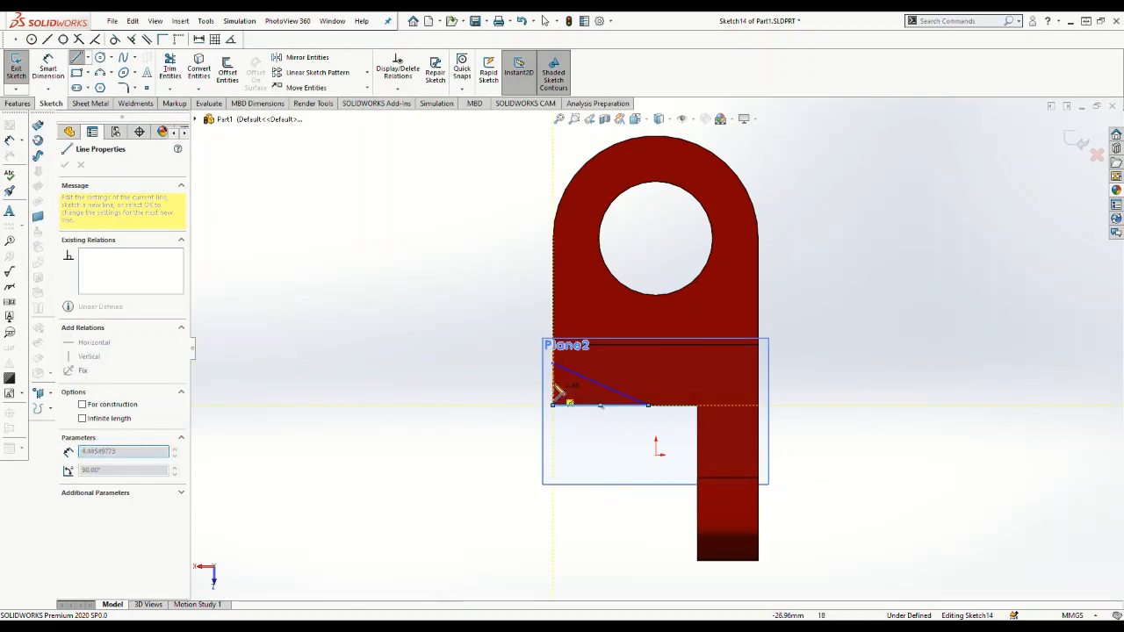
click(554, 363)
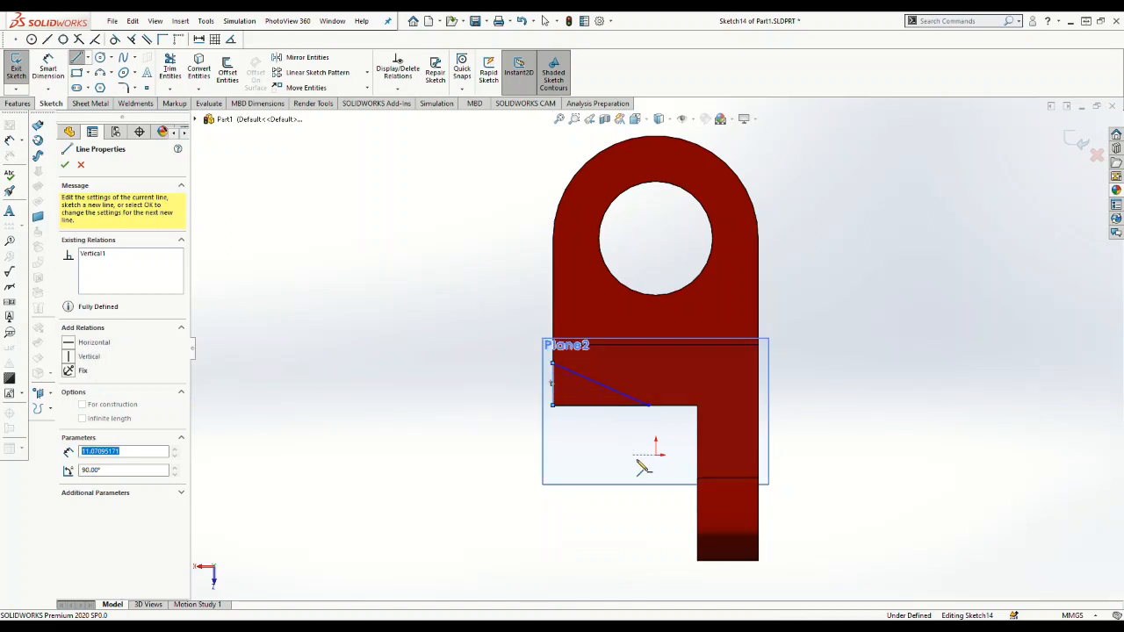
Dimension the distance from the lug's inner corner to the triangle's vertex on the vertical plate's face as 22 mm.
right_drag(899, 448, 897, 400)
click(699, 406)
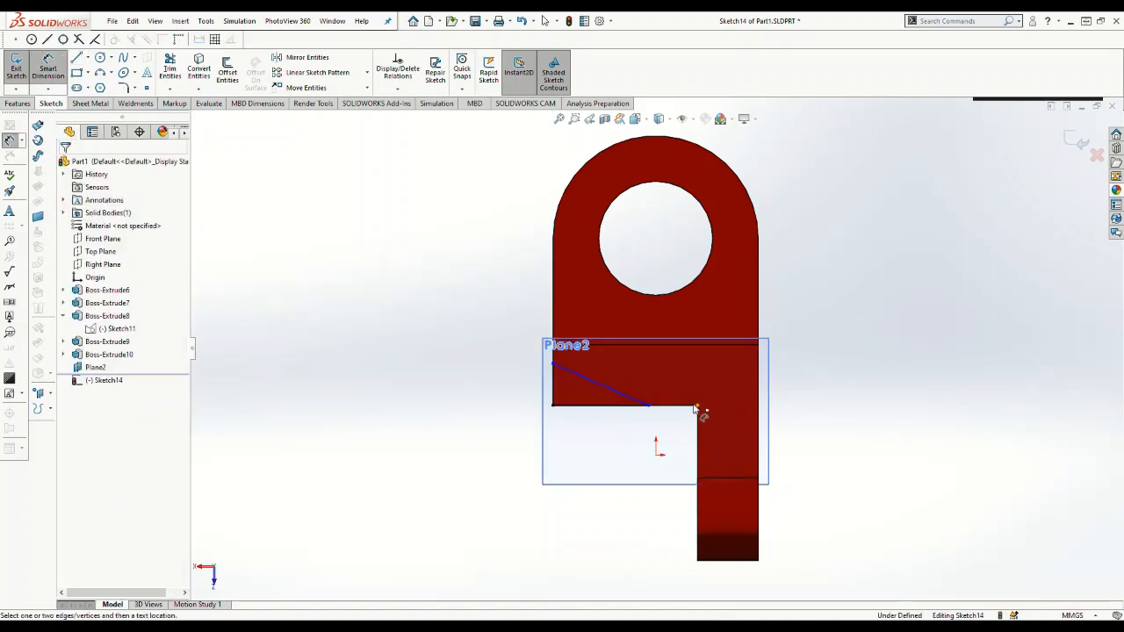
click(648, 406)
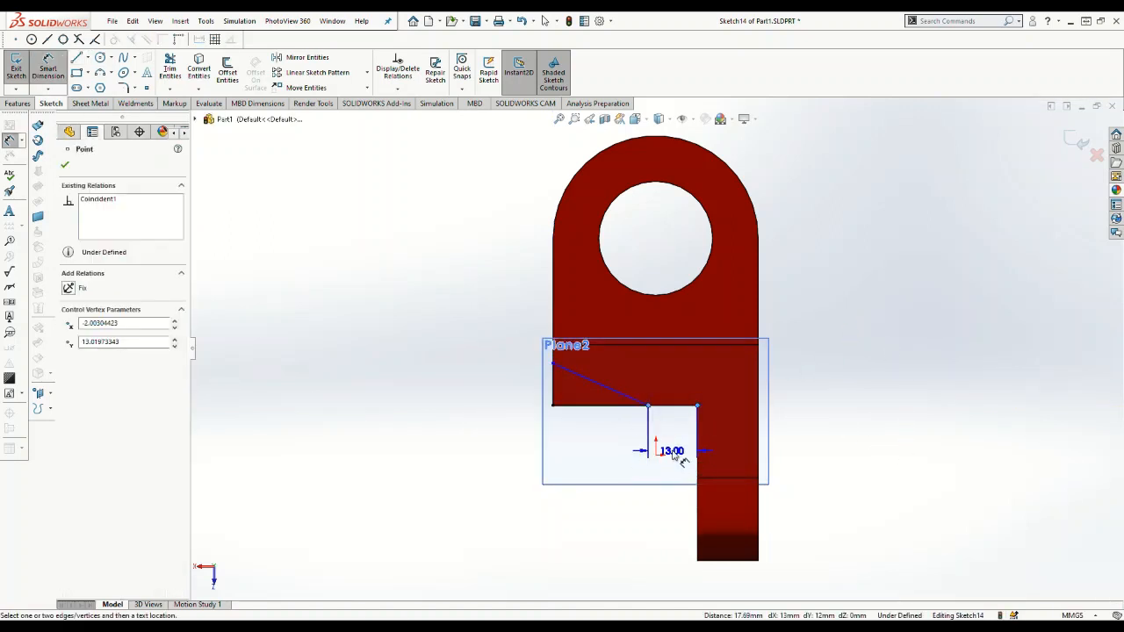
click(675, 454)
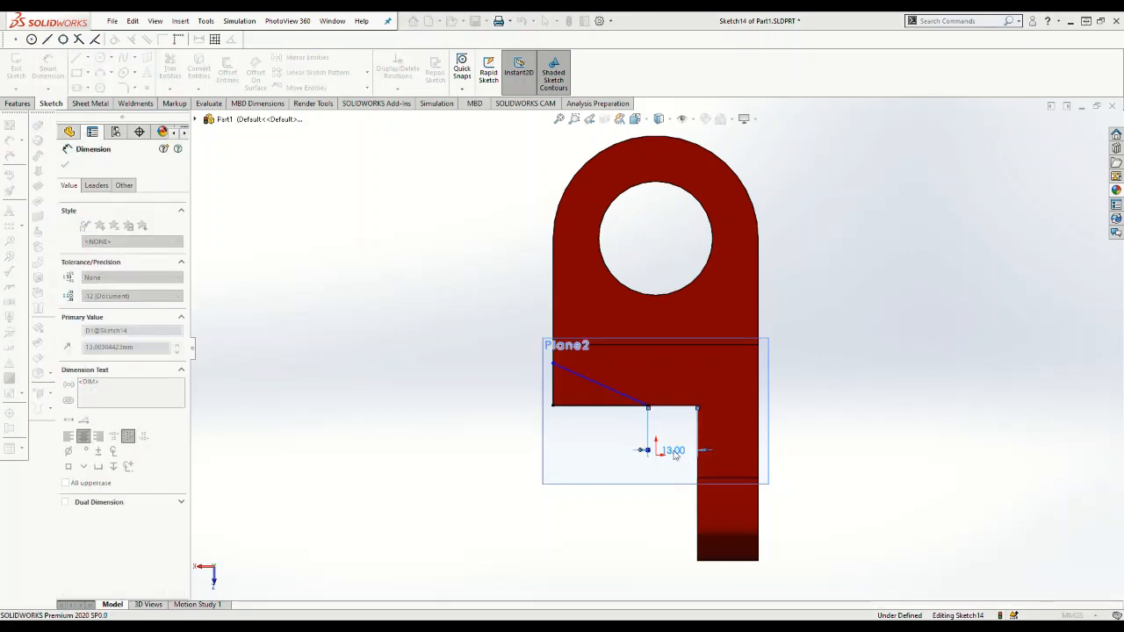
text(22)
key(Return)
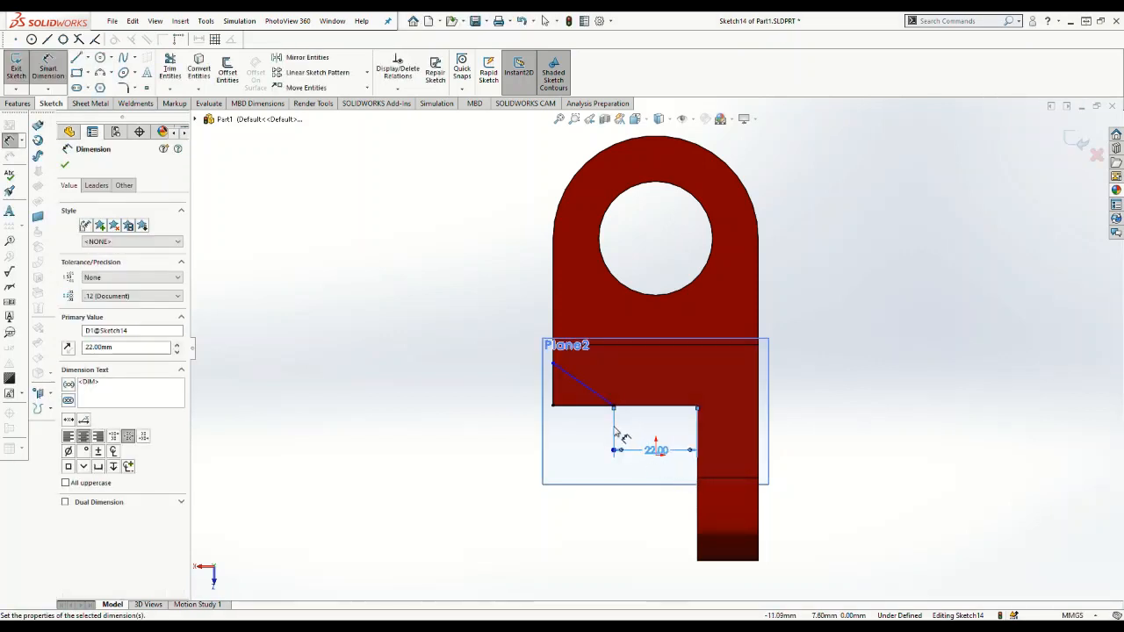
Dimension the triangle's leg along the plate's outer side edge as 22 mm.
click(553, 384)
click(436, 389)
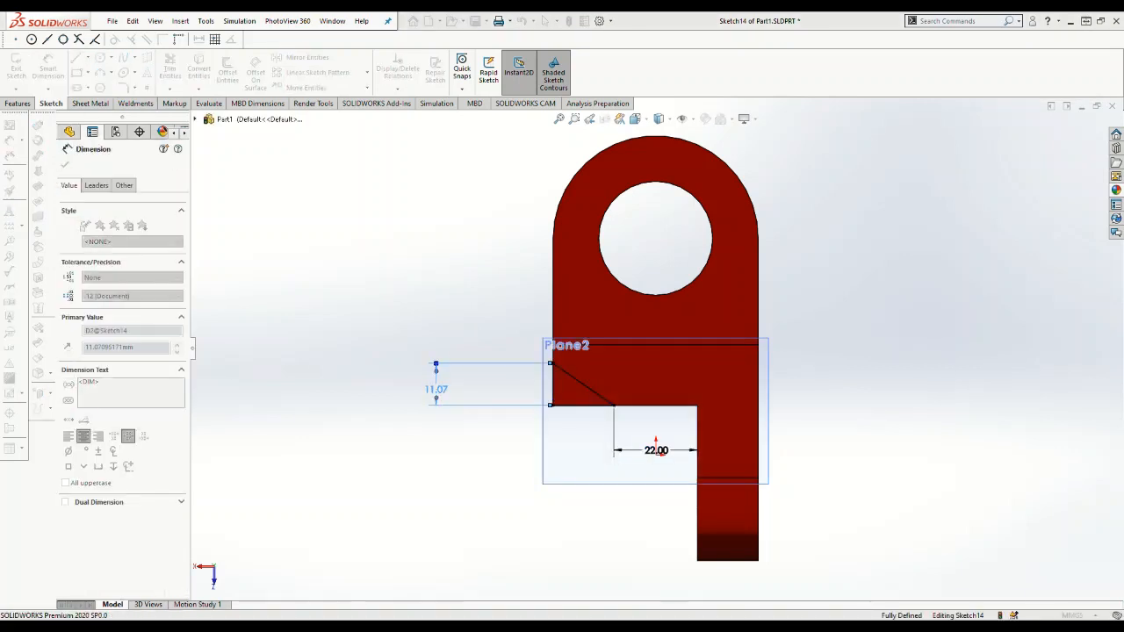
text(22)
key(Return)
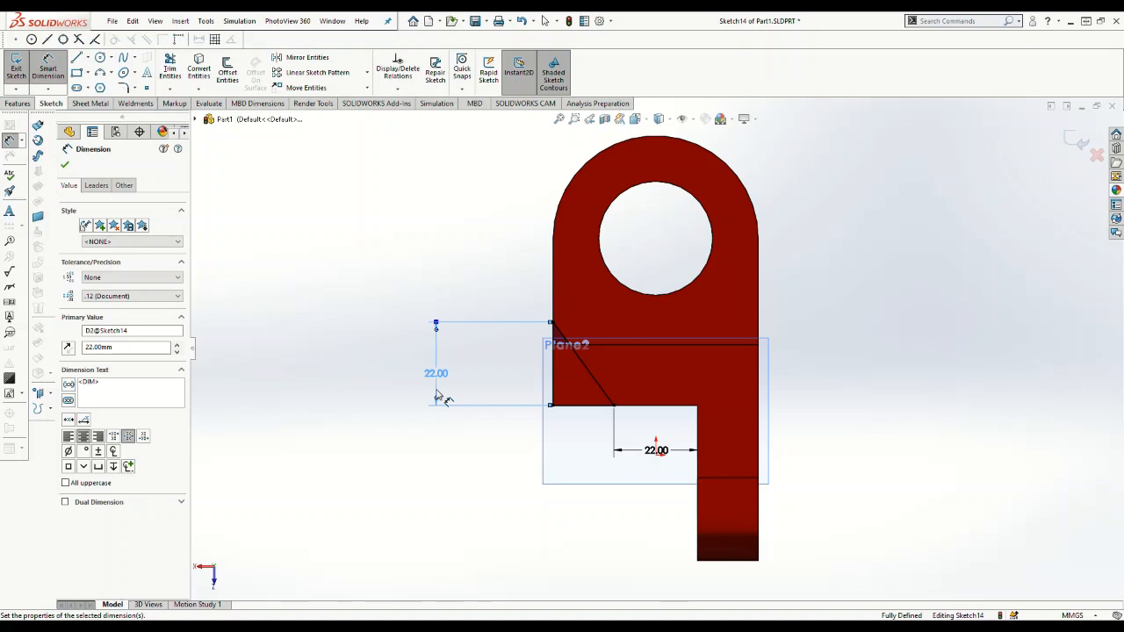
mouse_move(469, 465)
middle_down()
mouse_move(508, 477)
mouse_move(475, 466)
middle_up()
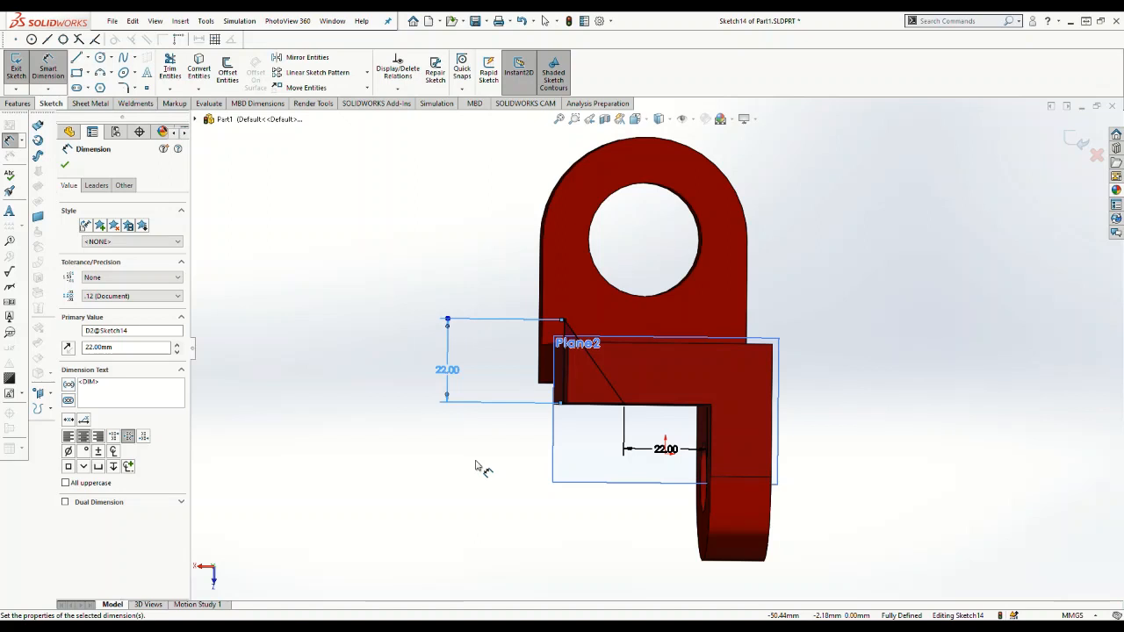
click(598, 408)
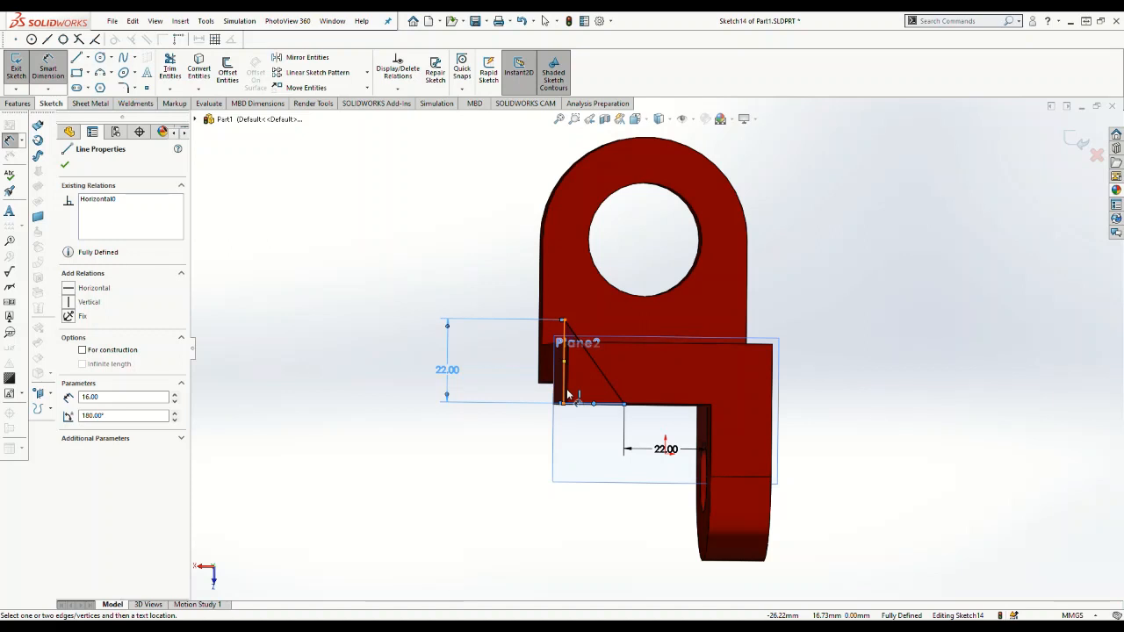
click(447, 373)
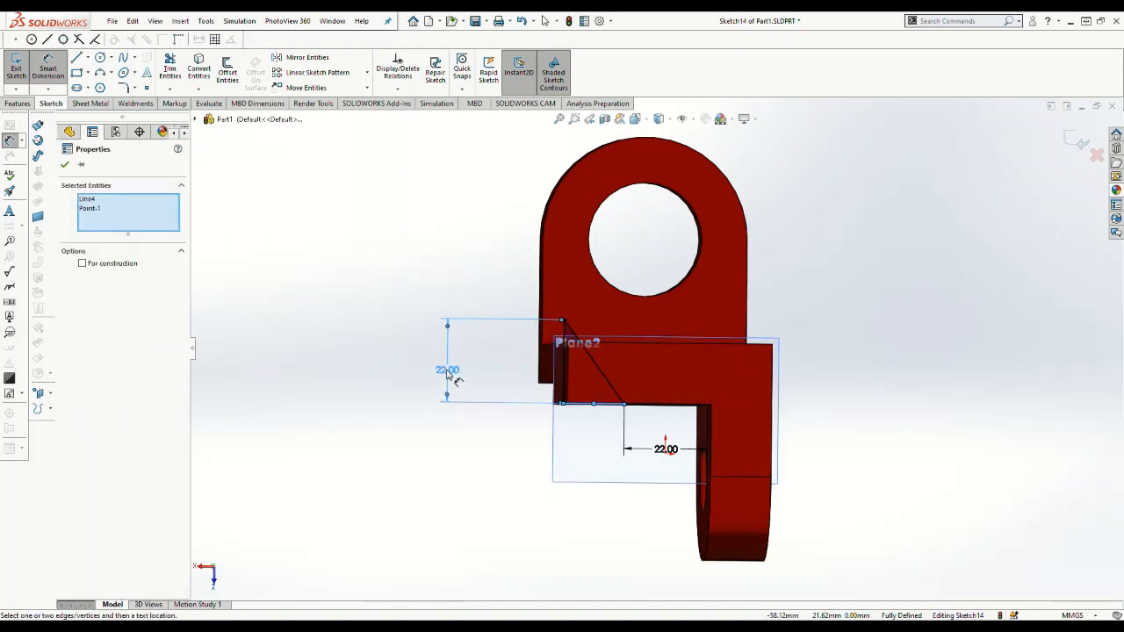
click(448, 375)
key(Escape)
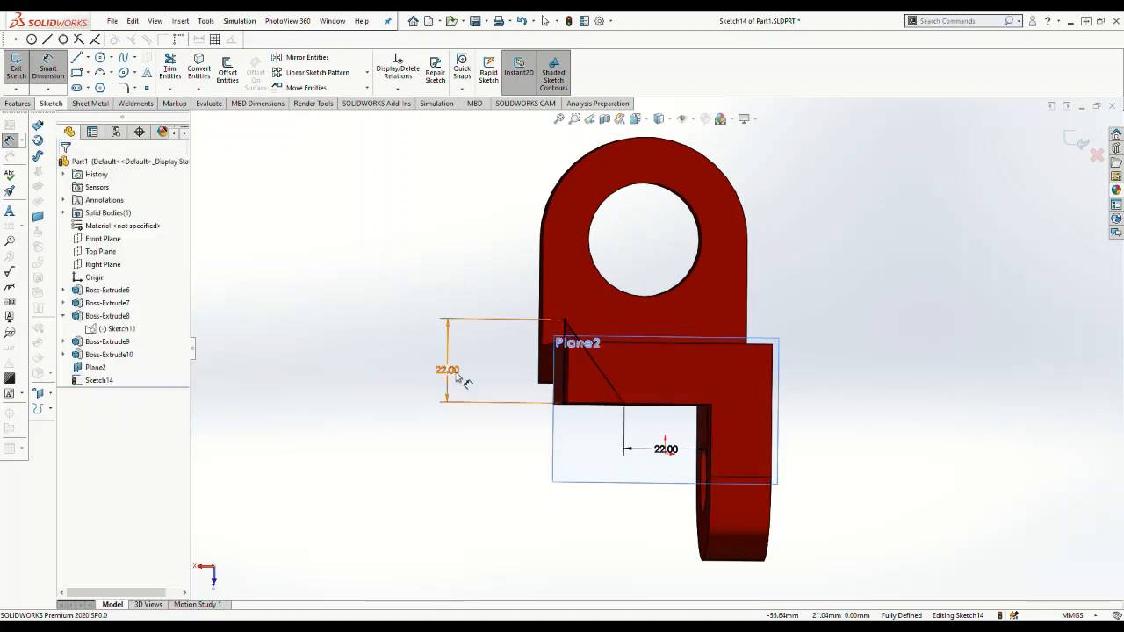
Set the triangle's leg across the plate's thickness to 9 mm and add a driven dimension to the perpendicular leg.
text(9)
key(Return)
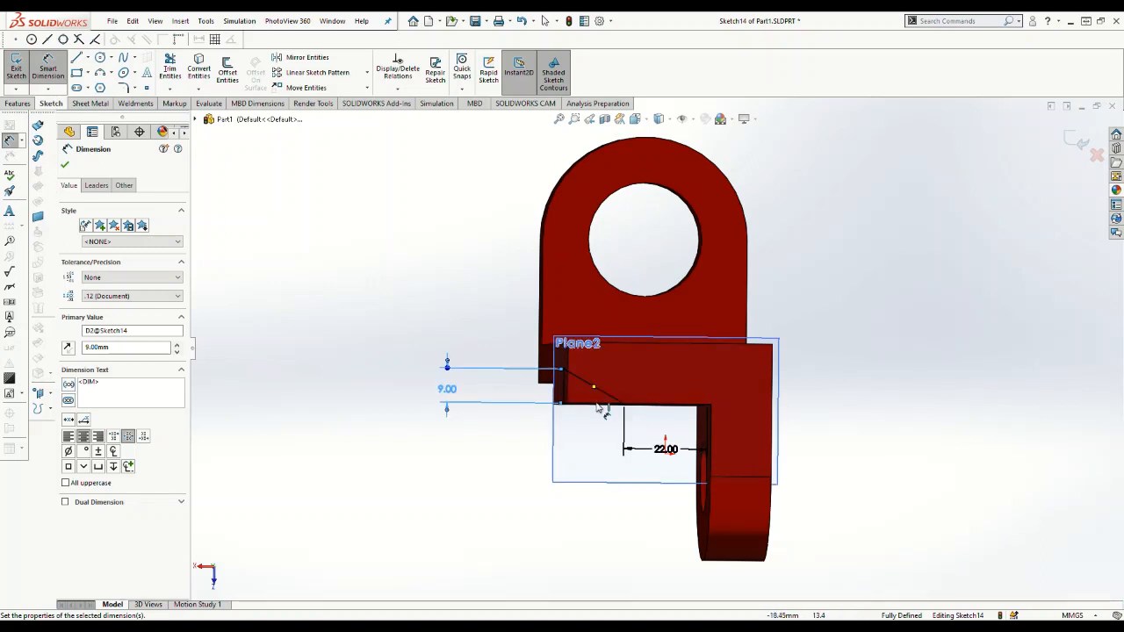
scroll(605, 431, down, 2)
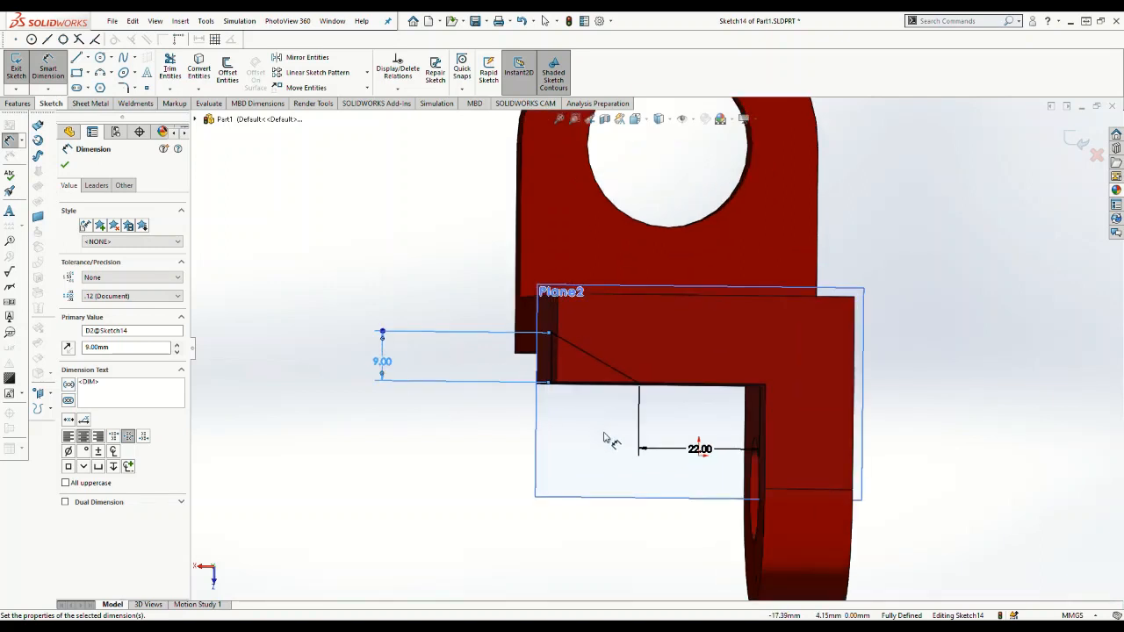
click(599, 386)
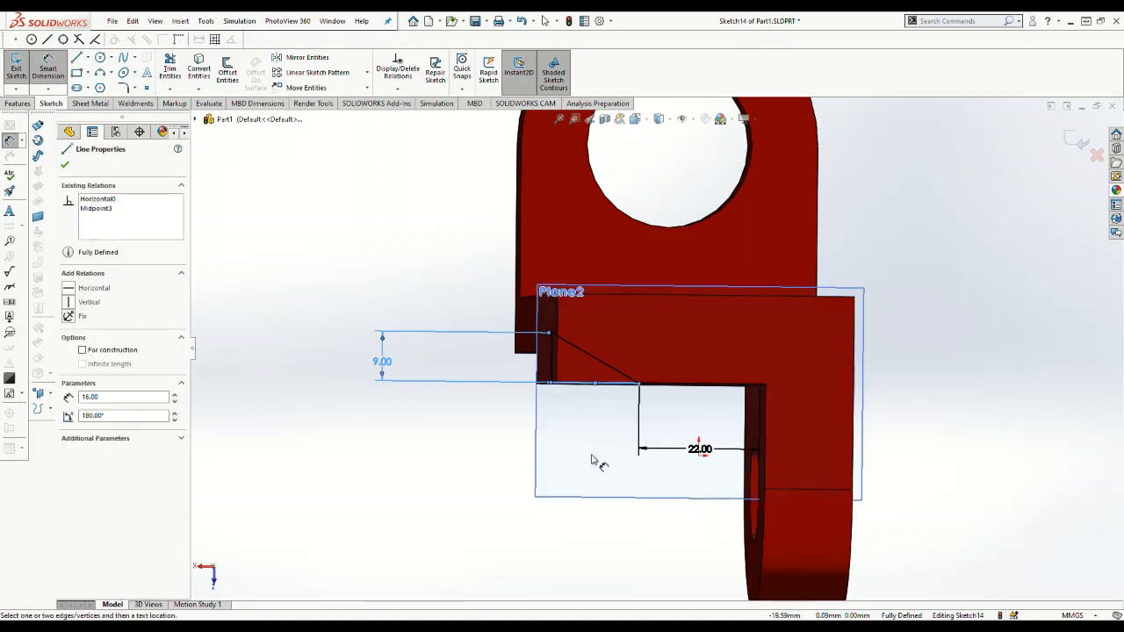
click(551, 384)
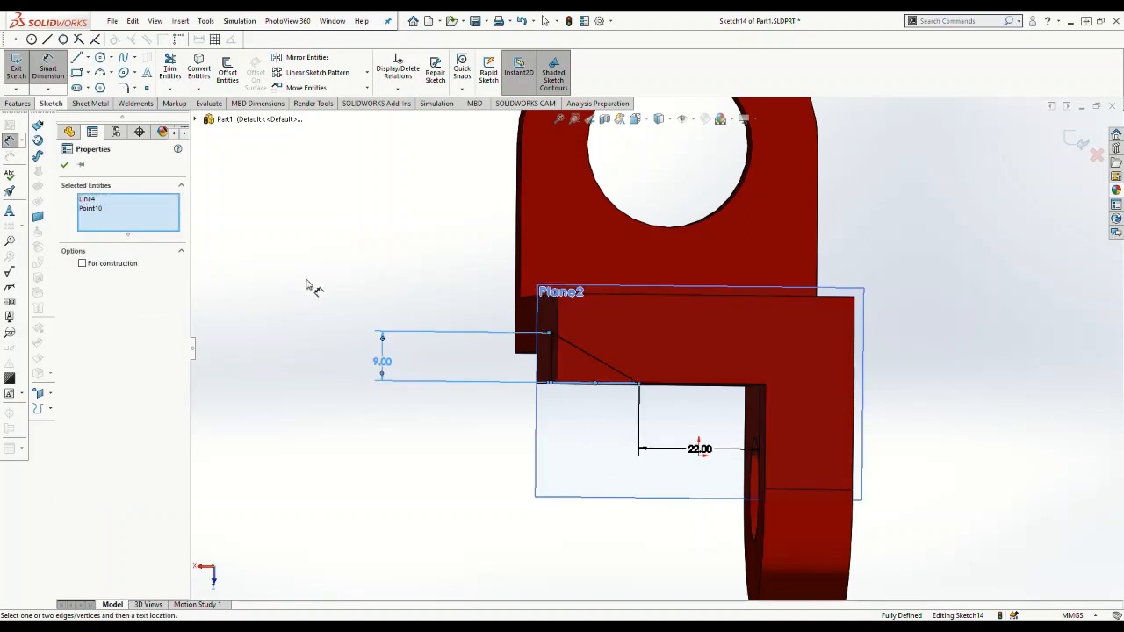
click(351, 372)
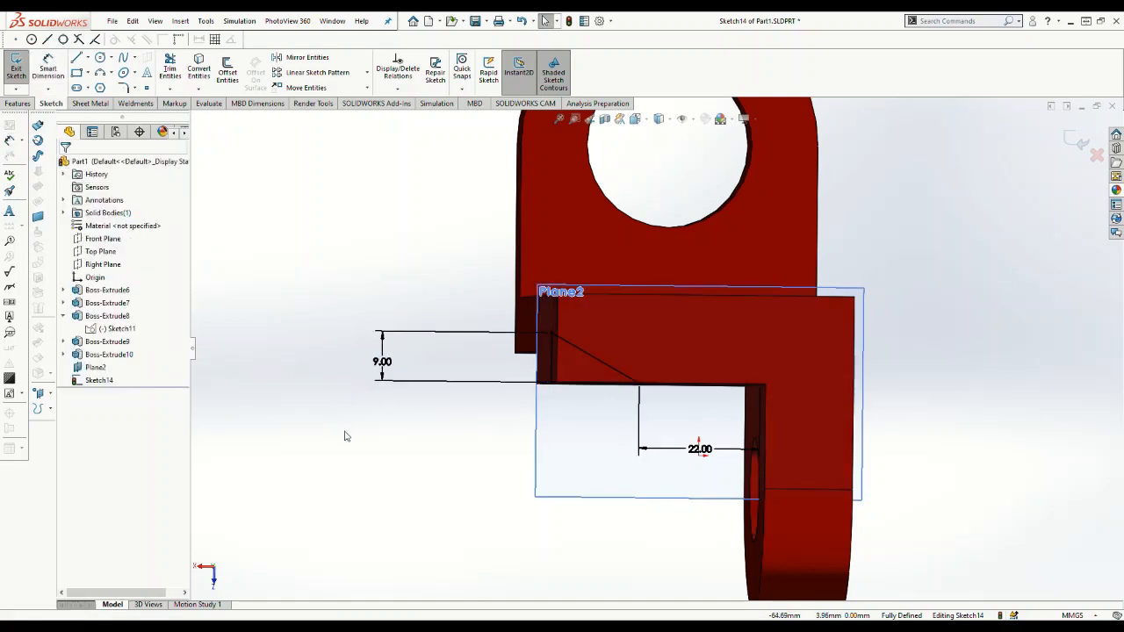
click(588, 387)
click(584, 459)
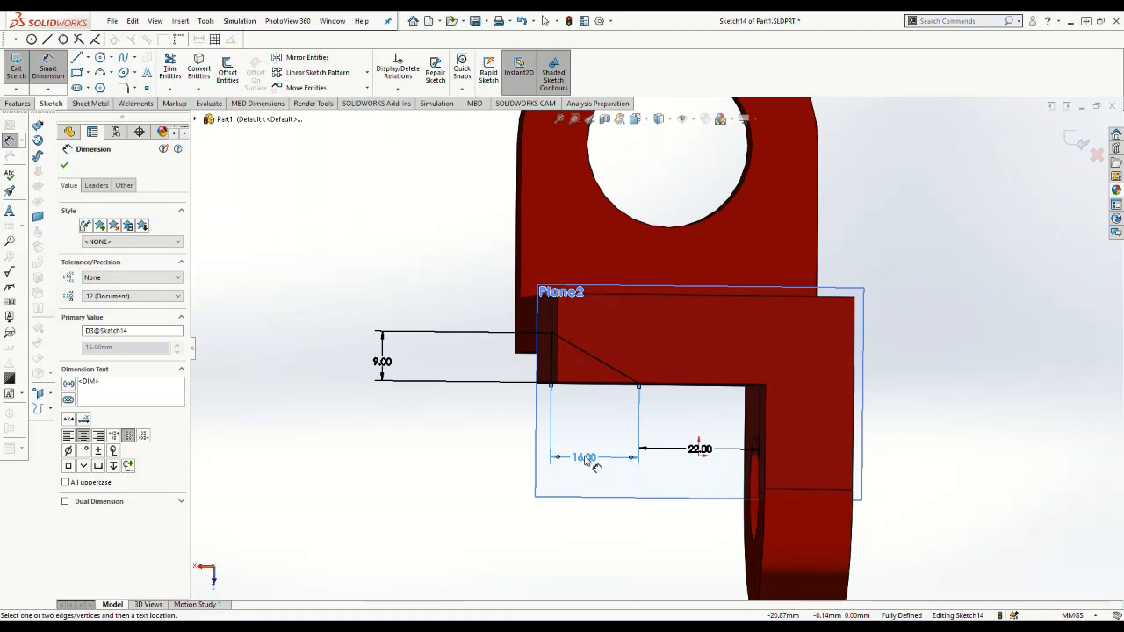
click(401, 469)
Cut-extrude the triangle sketch 22 mm blind into the vertical plate from the offset plane.
mouse_move(402, 468)
middle_down()
mouse_move(442, 447)
mouse_move(494, 374)
mouse_move(567, 310)
mouse_move(519, 343)
mouse_move(529, 329)
mouse_move(558, 313)
middle_up()
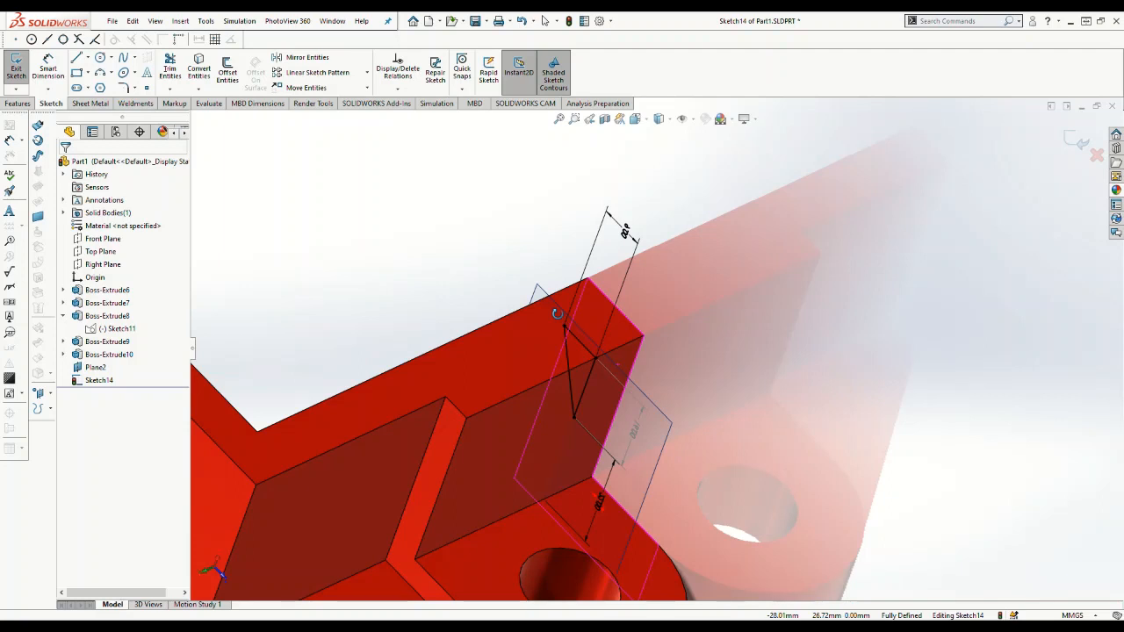
mouse_move(557, 313)
middle_down()
mouse_move(527, 344)
mouse_move(541, 332)
mouse_move(325, 379)
middle_up()
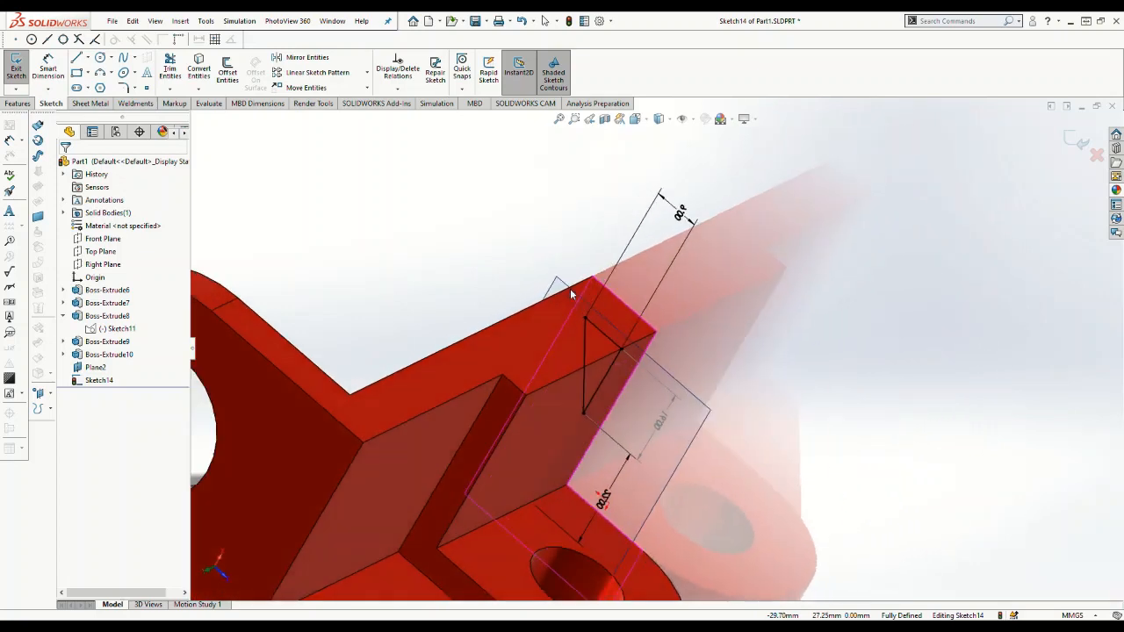
click(18, 103)
click(174, 68)
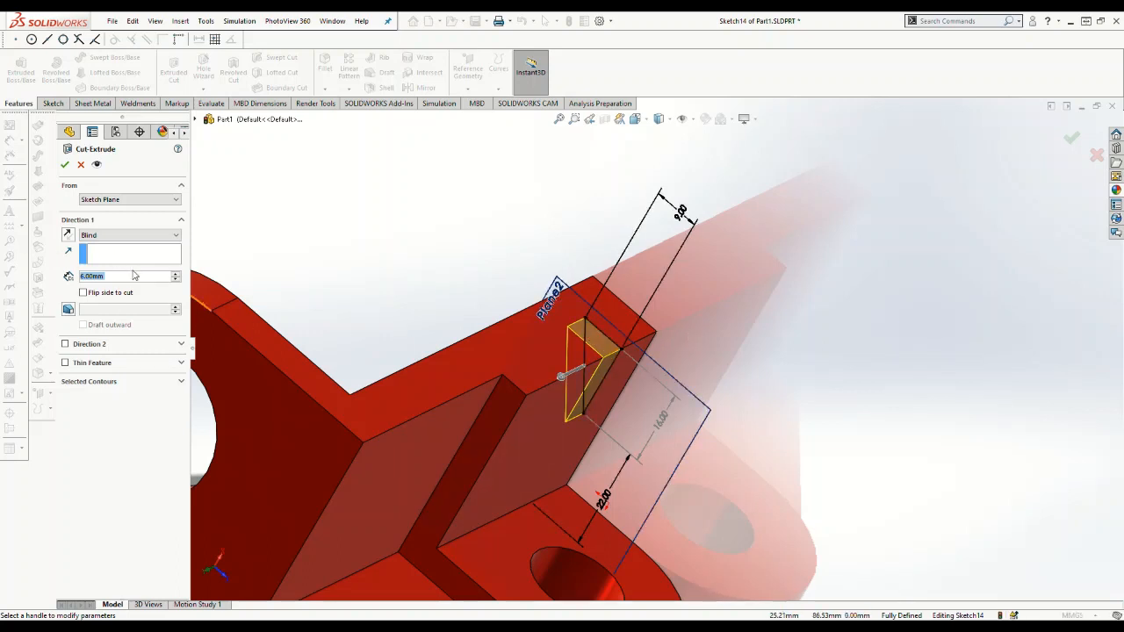
text(22)
key(Return)
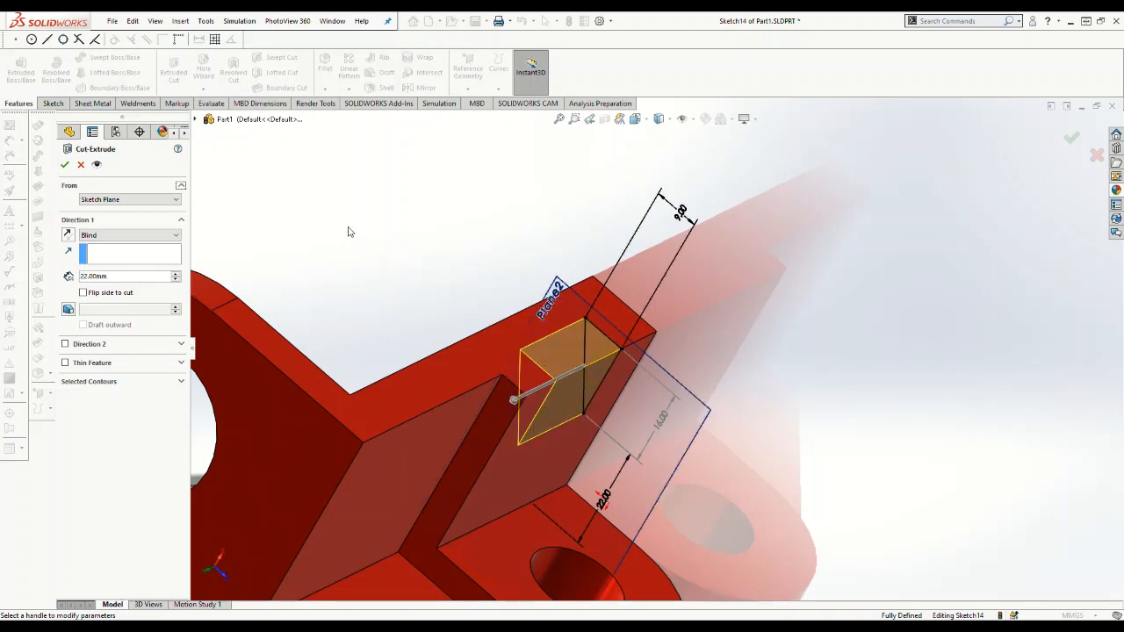
middle_drag(978, 359, 931, 289)
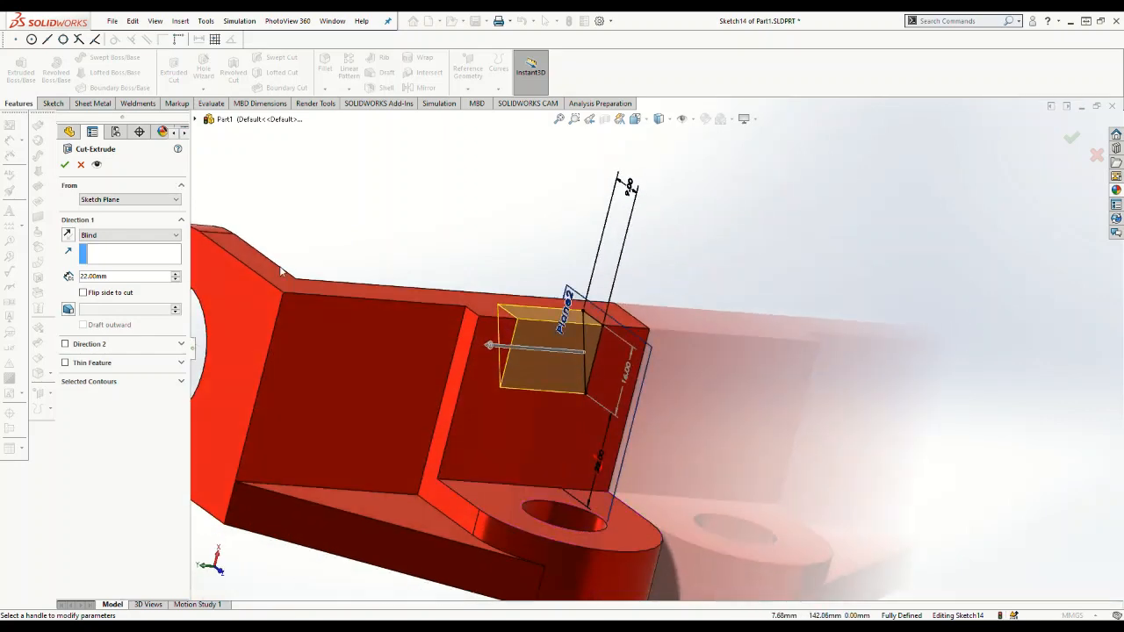
click(64, 165)
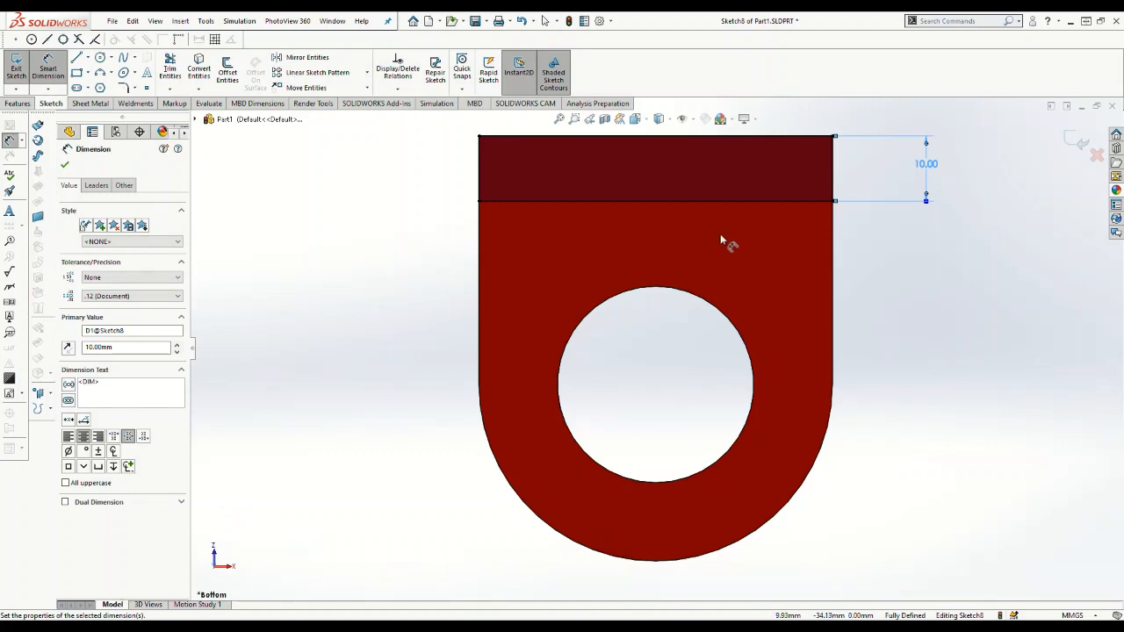
Extrude the 10 mm deep rectangle at the holed lug's straight end 82 mm as a merged vertical plate.
scroll(620, 228, up, 4)
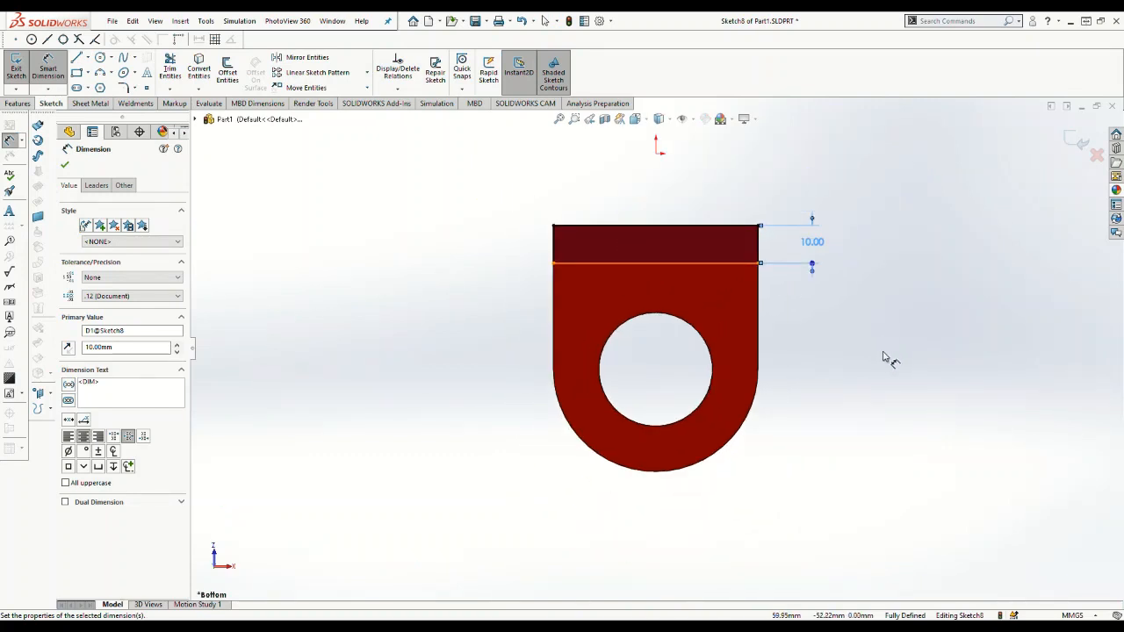
middle_drag(885, 358, 923, 392)
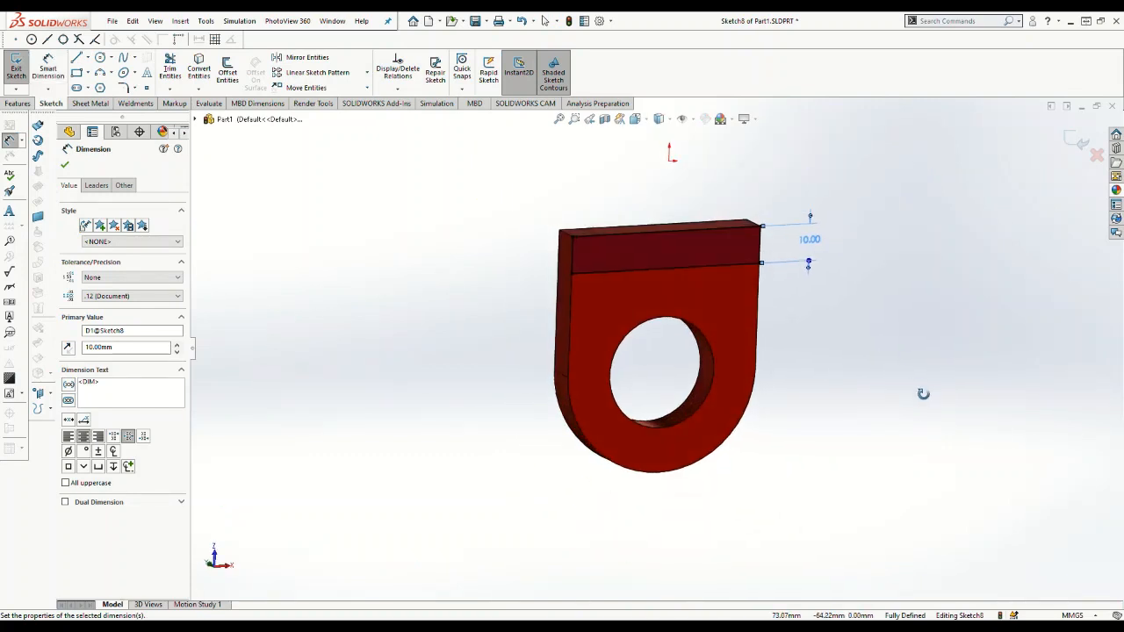
click(17, 104)
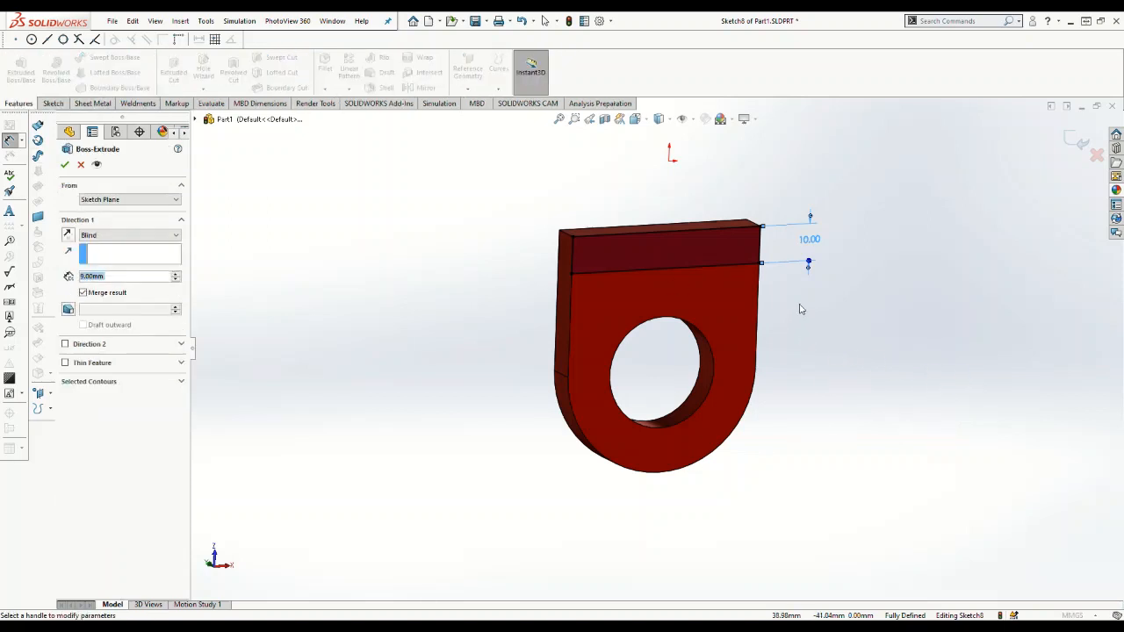
middle_drag(880, 384, 1001, 539)
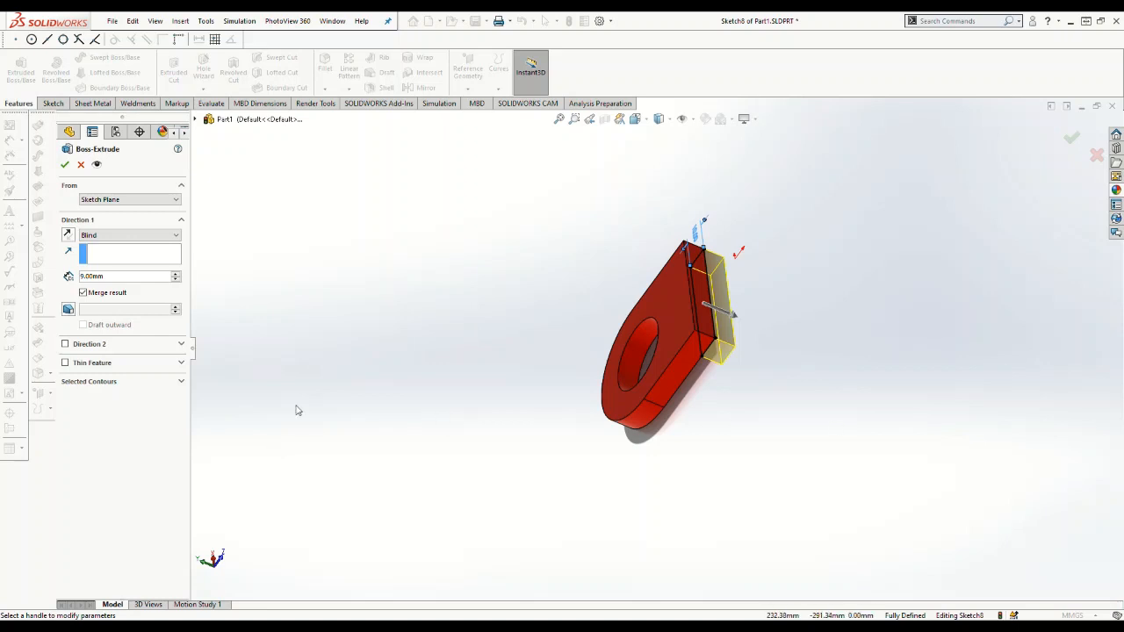
click(117, 279)
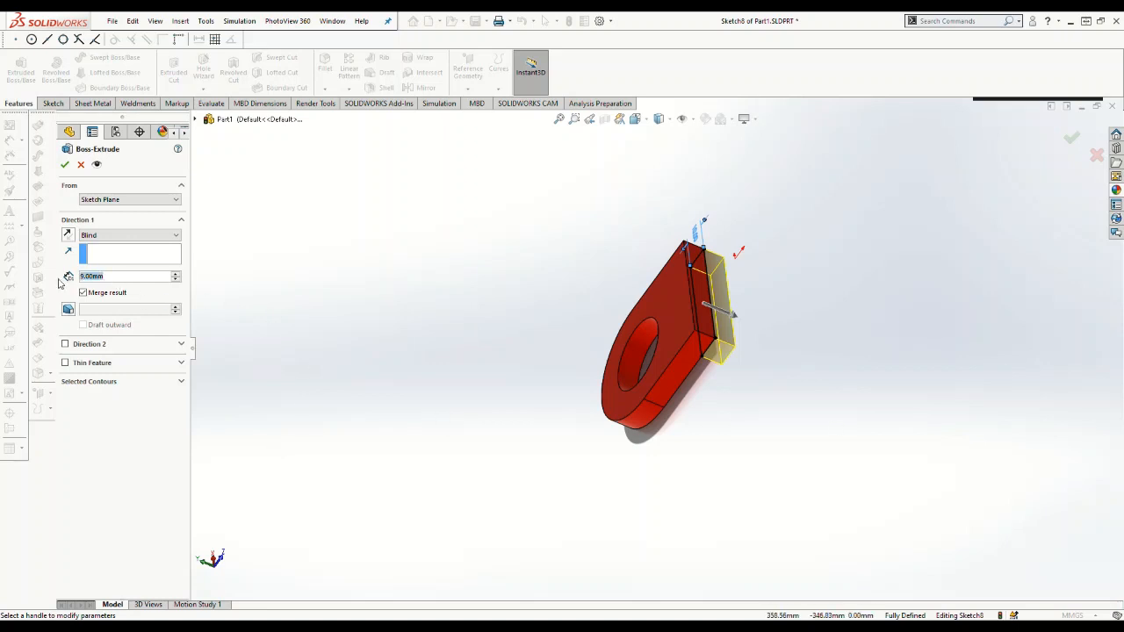
text(82)
key(Return)
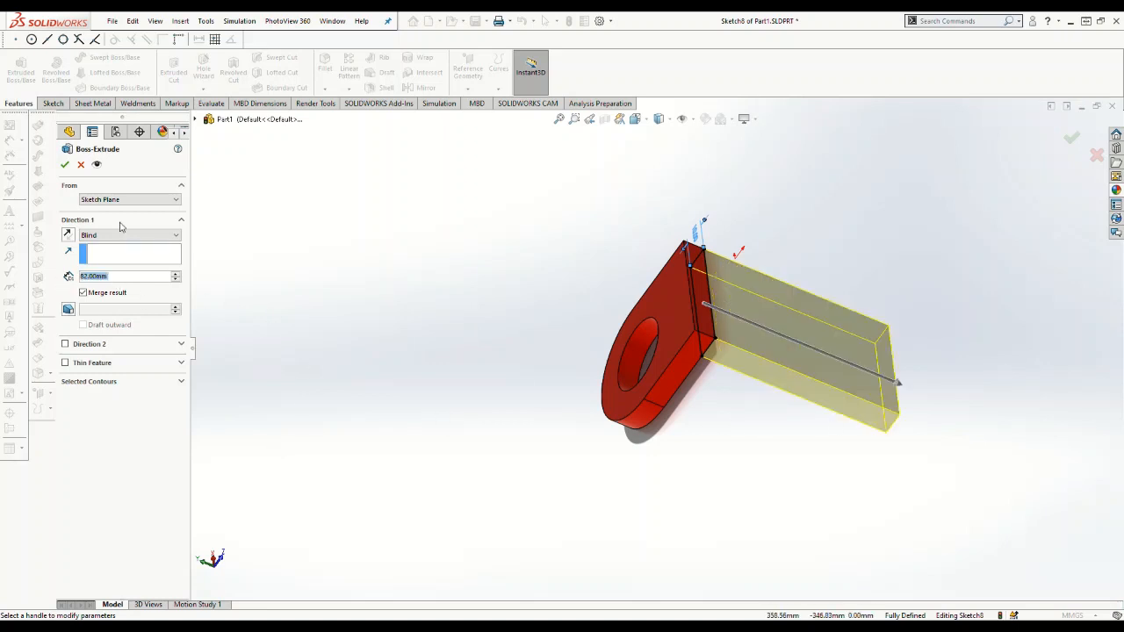
click(65, 165)
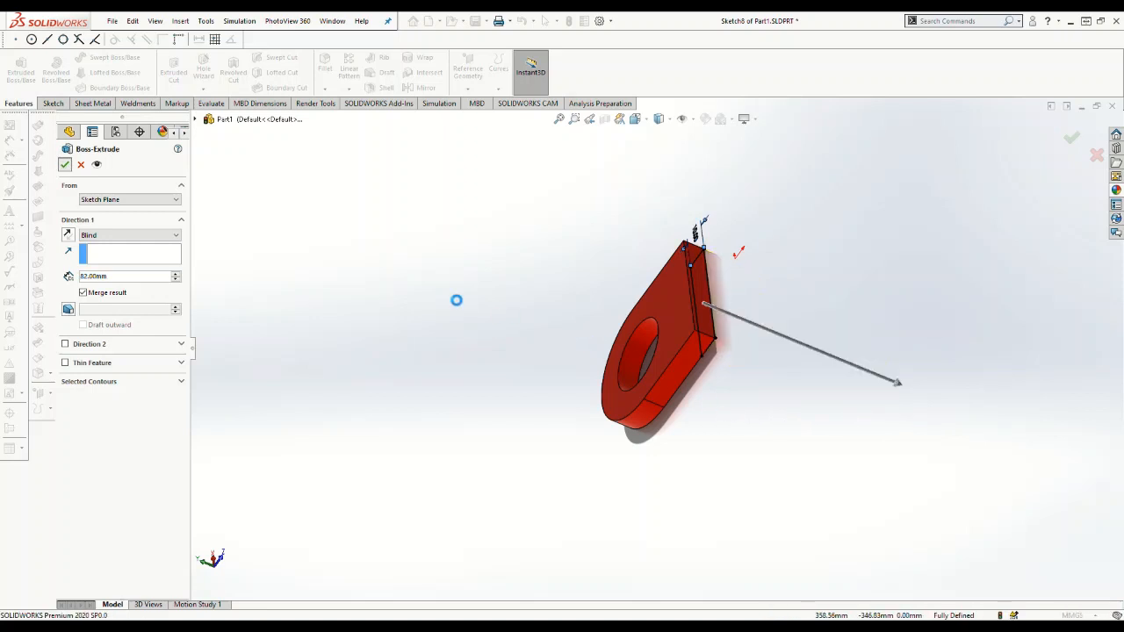
click(492, 380)
scroll(472, 412, up, 2)
middle_drag(473, 413, 802, 490)
scroll(637, 355, down, 3)
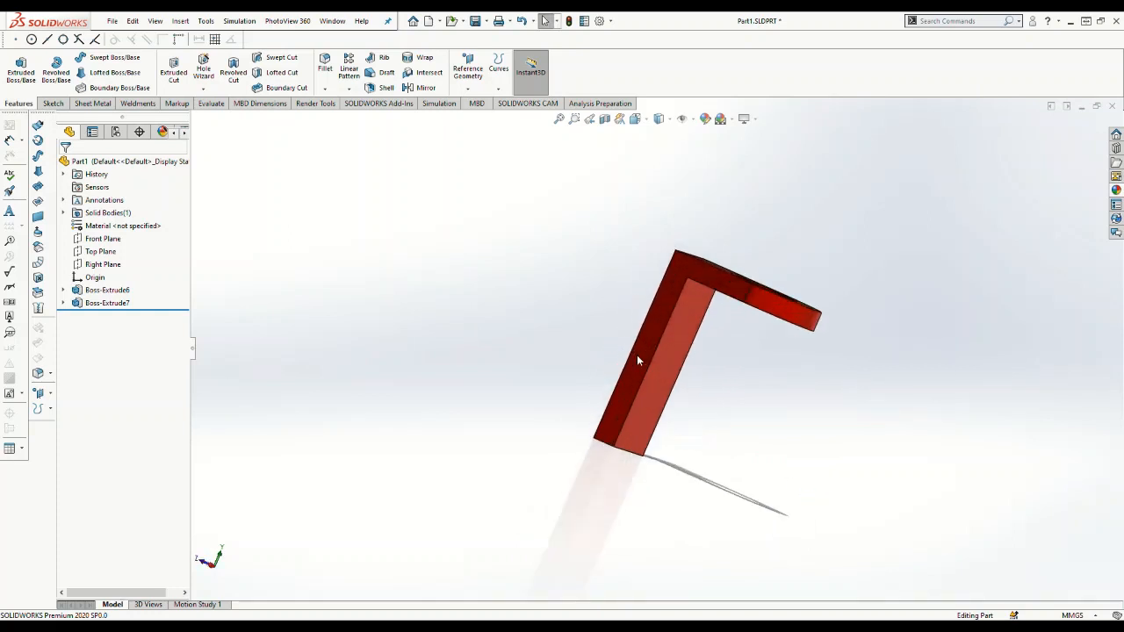
click(682, 270)
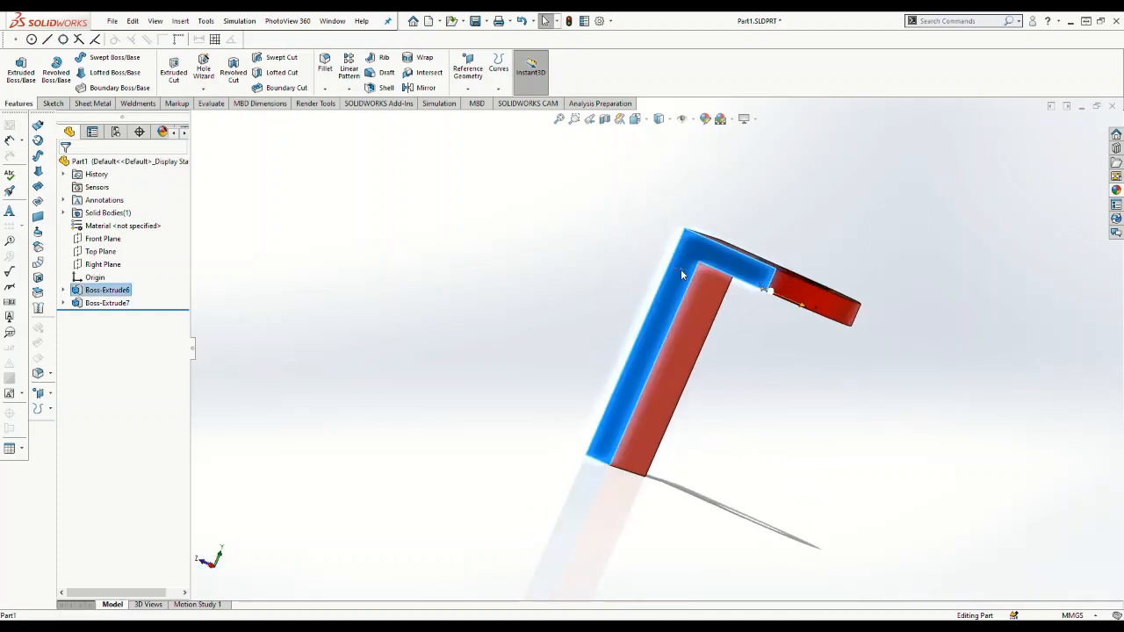
click(710, 158)
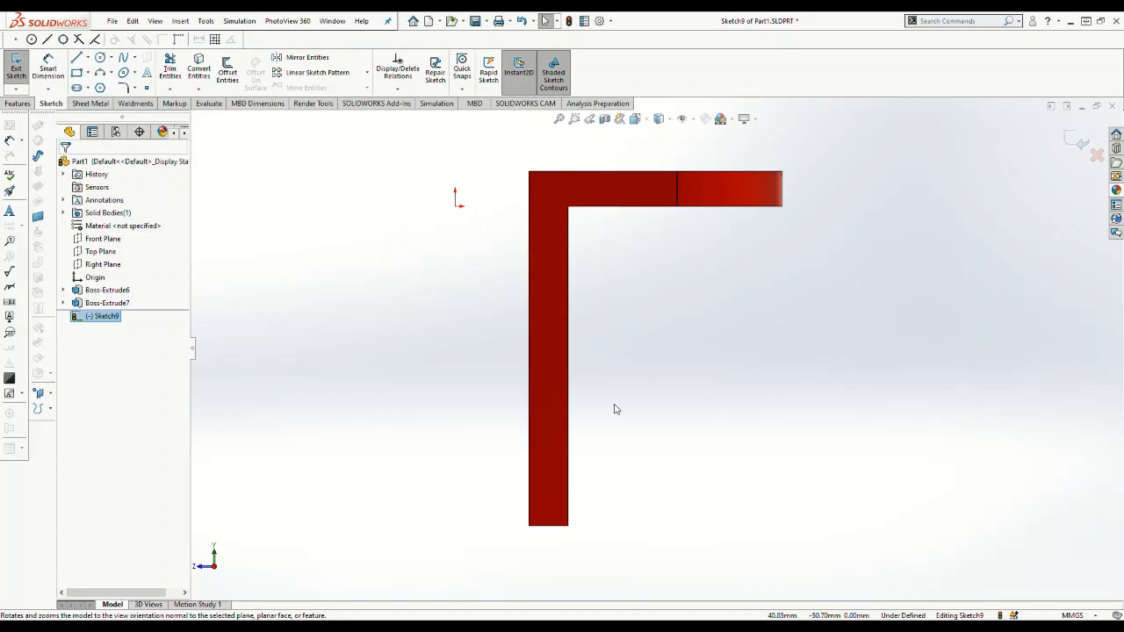
middle_drag(764, 443, 676, 449)
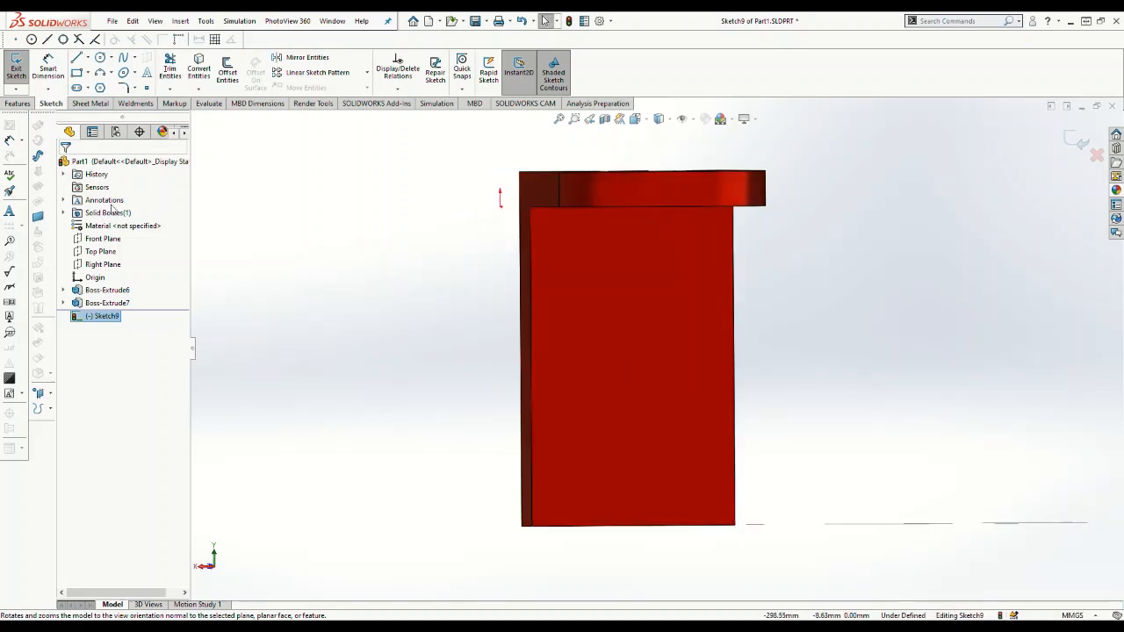
click(313, 326)
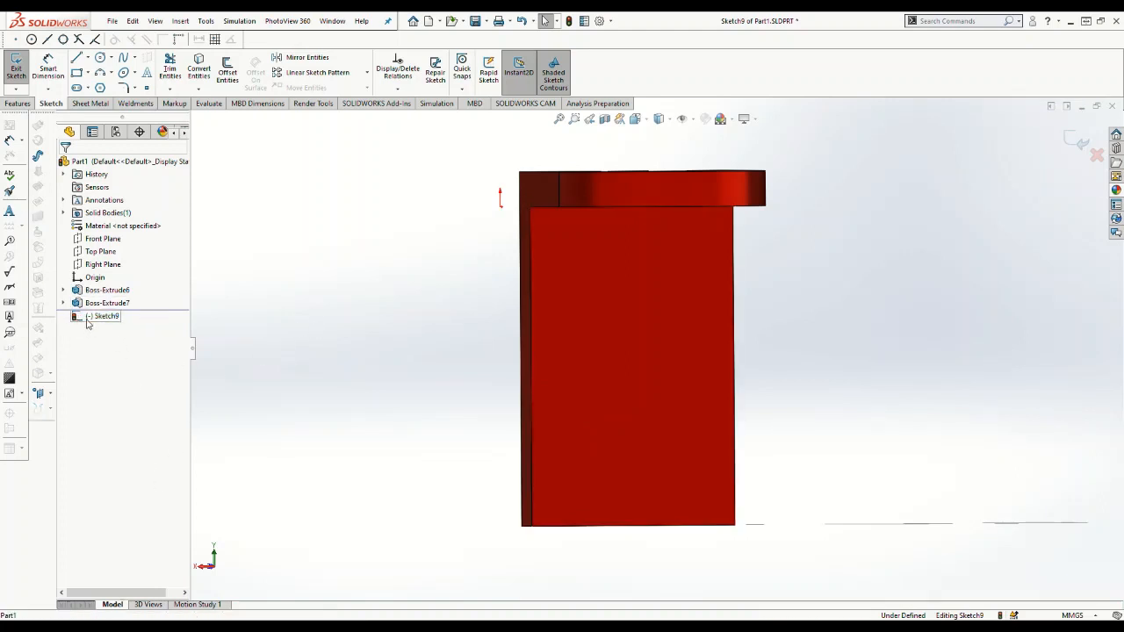
click(1078, 138)
Sketch a full-height rectangle about 8.6 mm wide along one side edge of the vertical plate's inner face, below the lug.
click(609, 317)
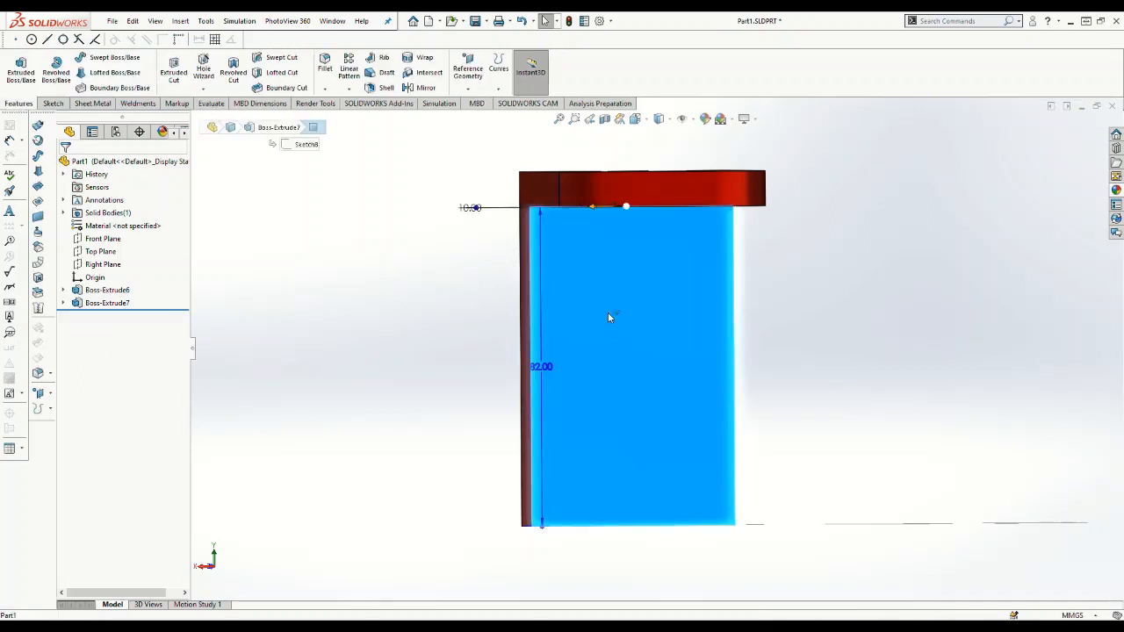
click(638, 171)
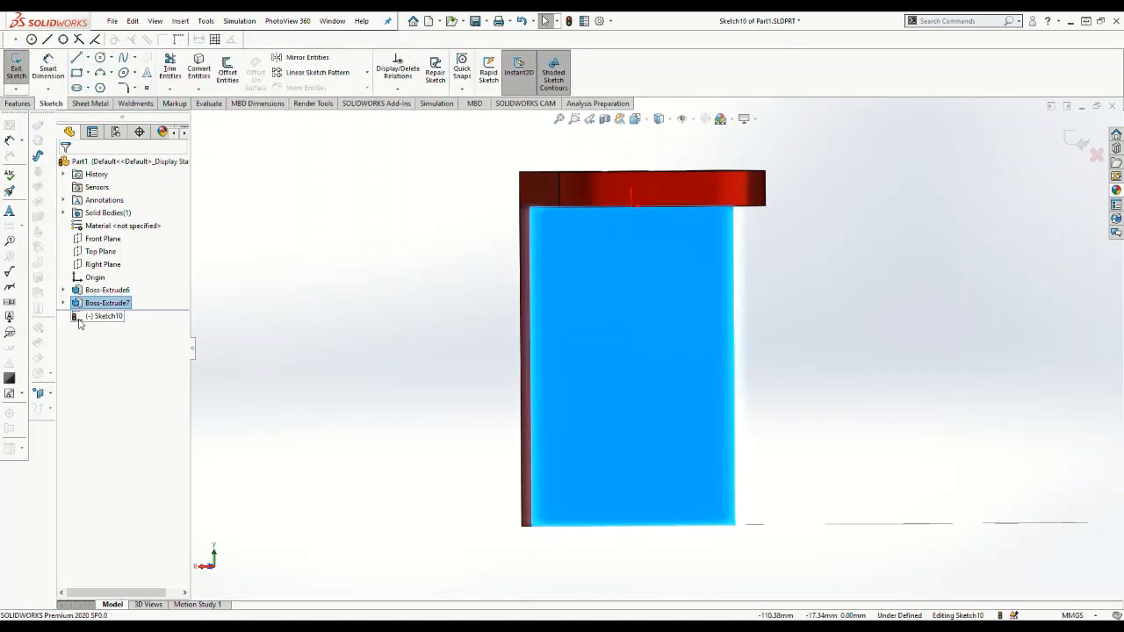
click(92, 317)
click(102, 305)
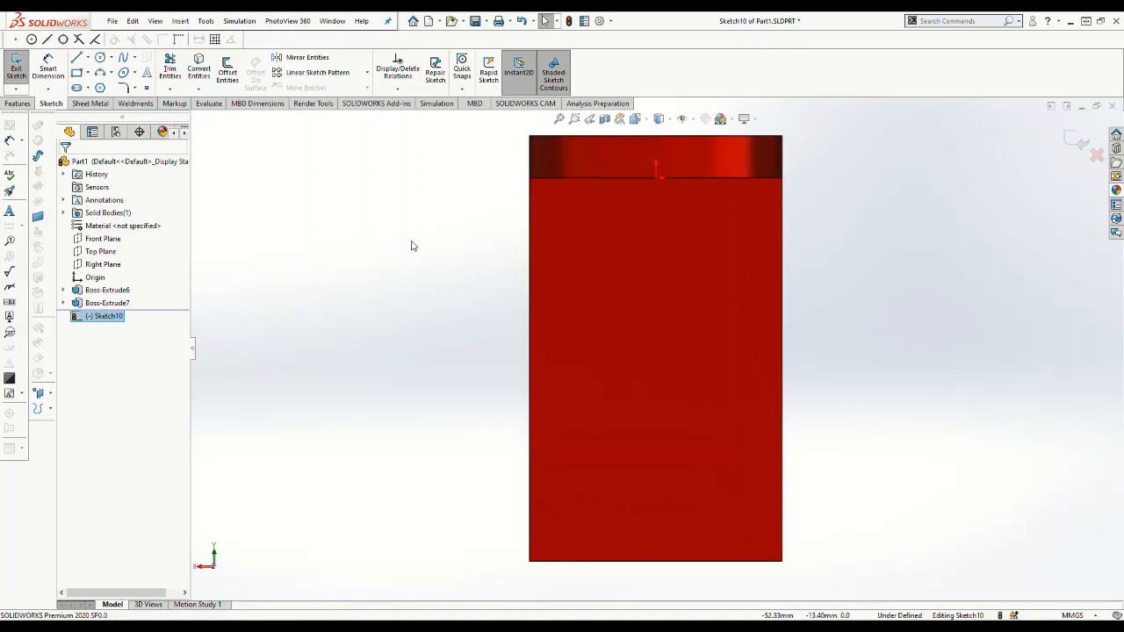
click(77, 74)
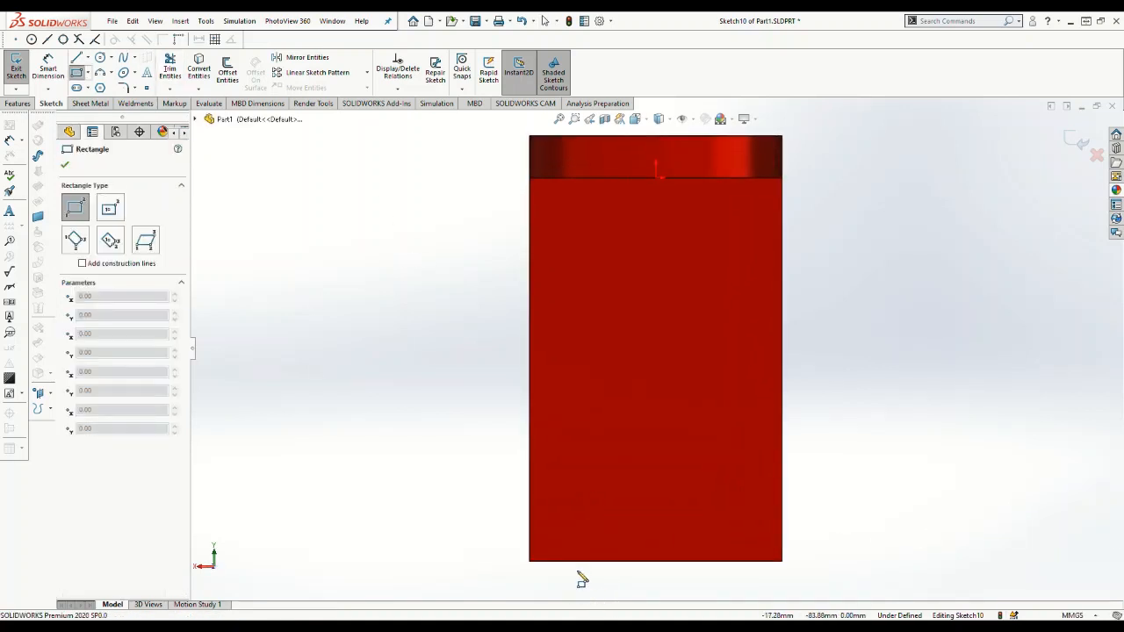
click(530, 179)
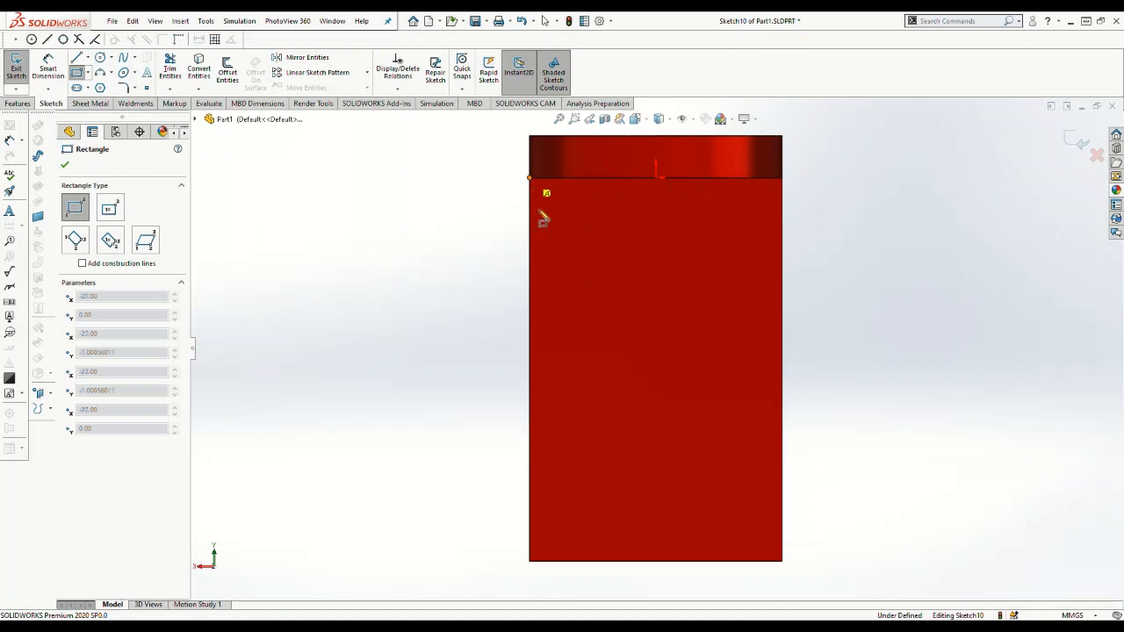
click(571, 561)
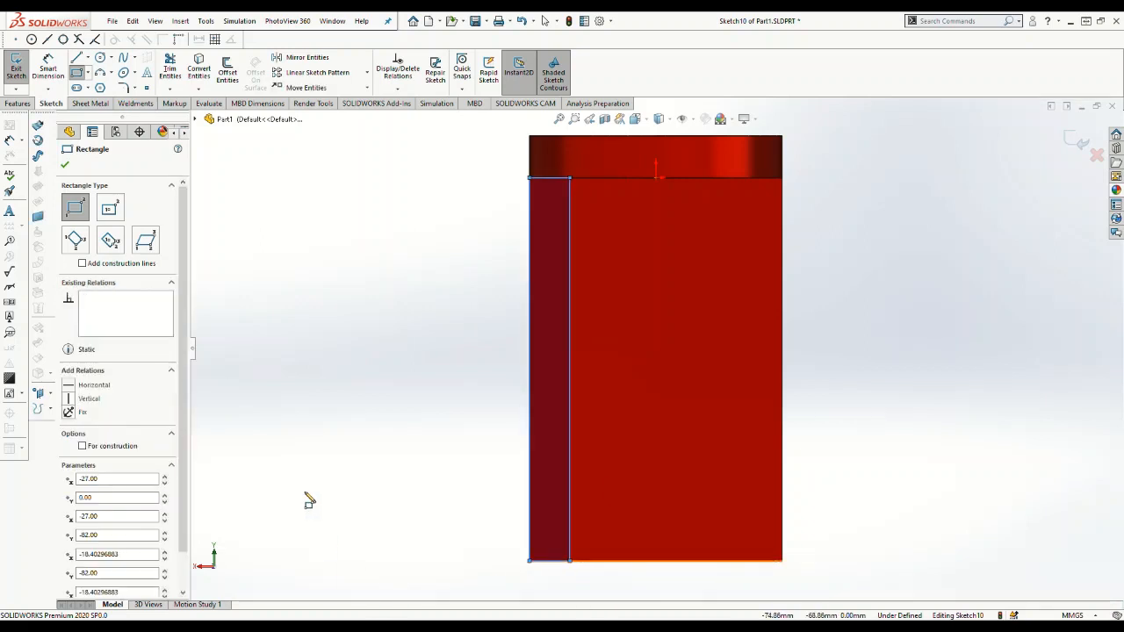
click(552, 563)
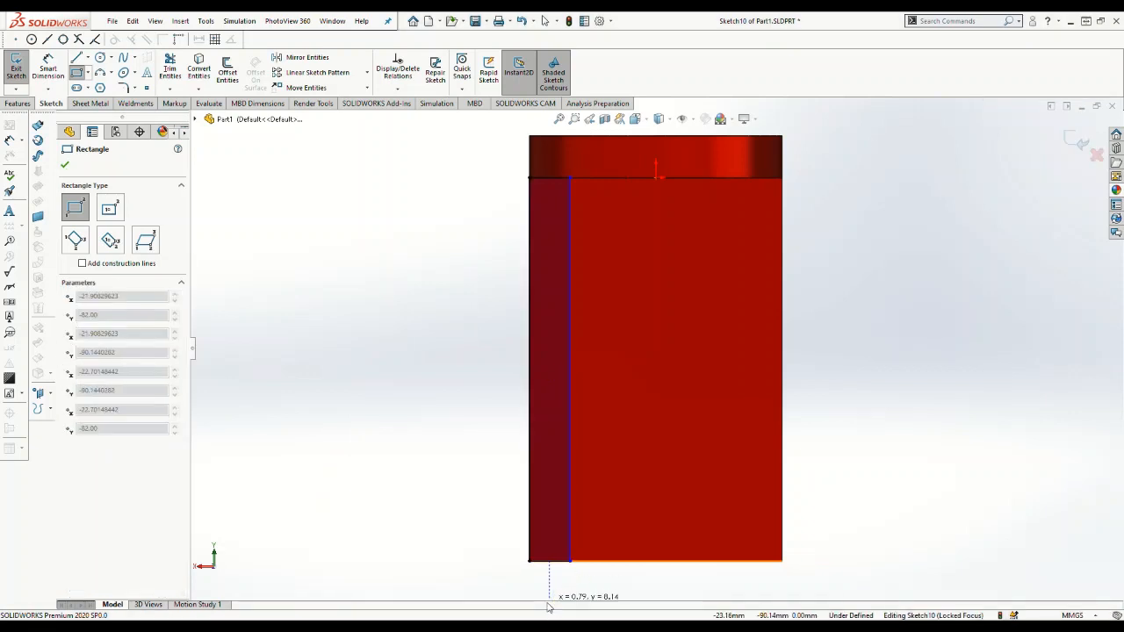
key(Escape)
Set the width of the narrow rectangle on the vertical plate's inner face to 10 mm.
right_drag(422, 552, 444, 442)
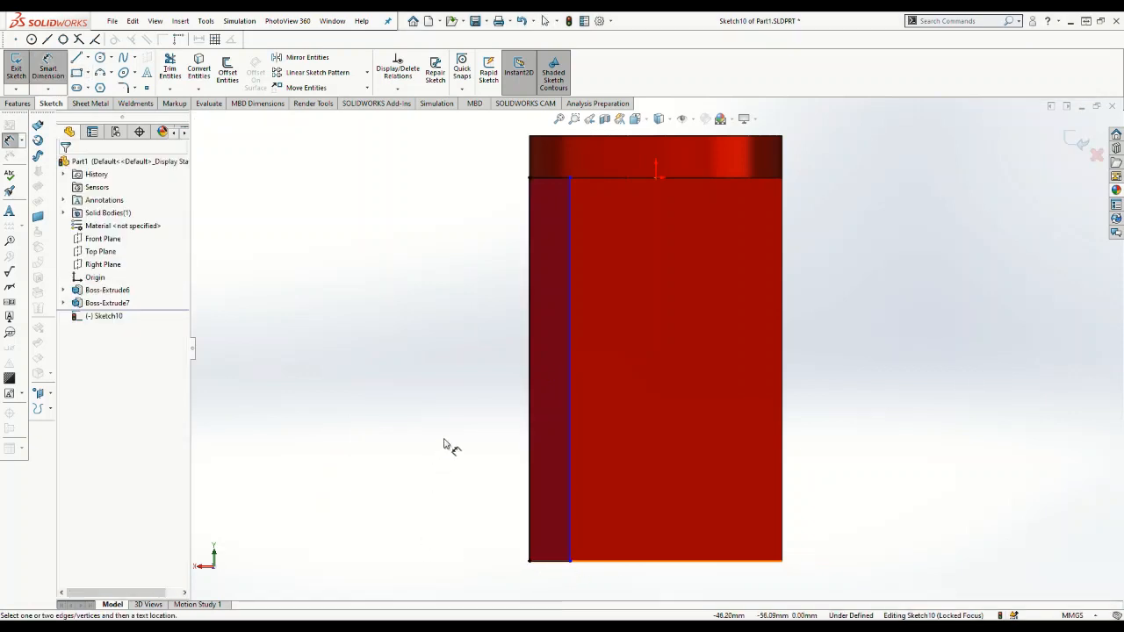
click(553, 561)
click(552, 600)
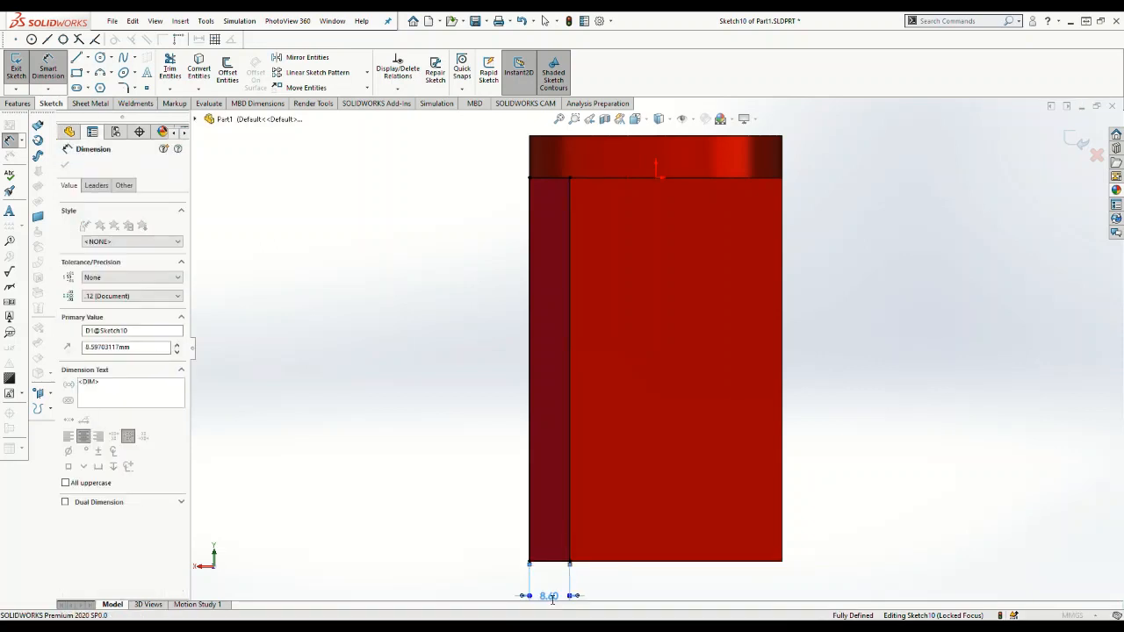
text(10)
key(Return)
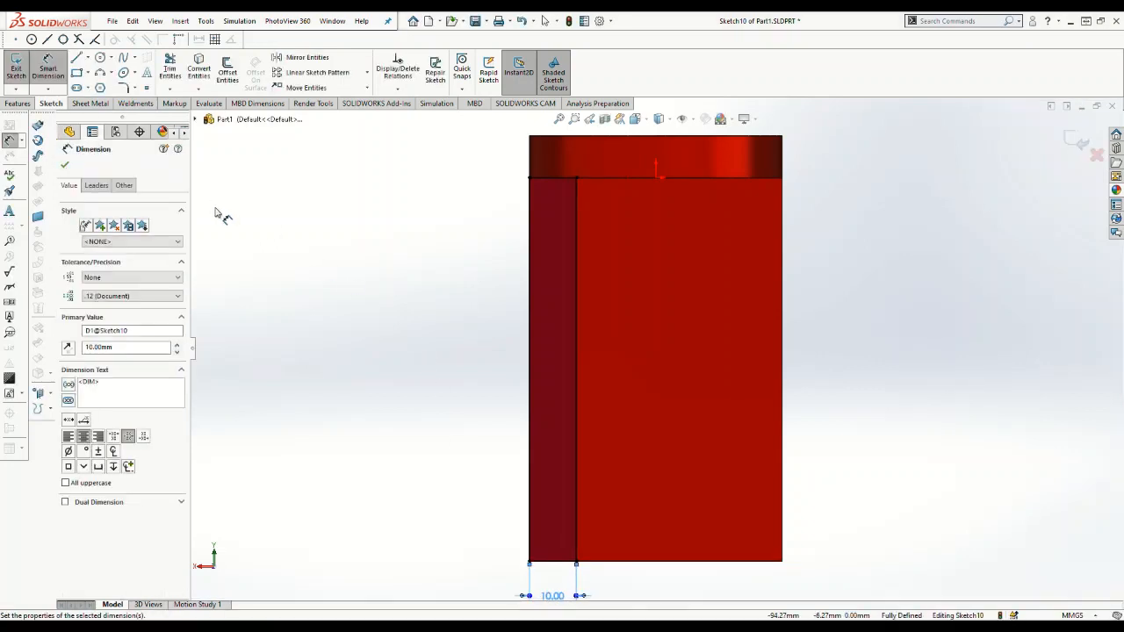
click(18, 103)
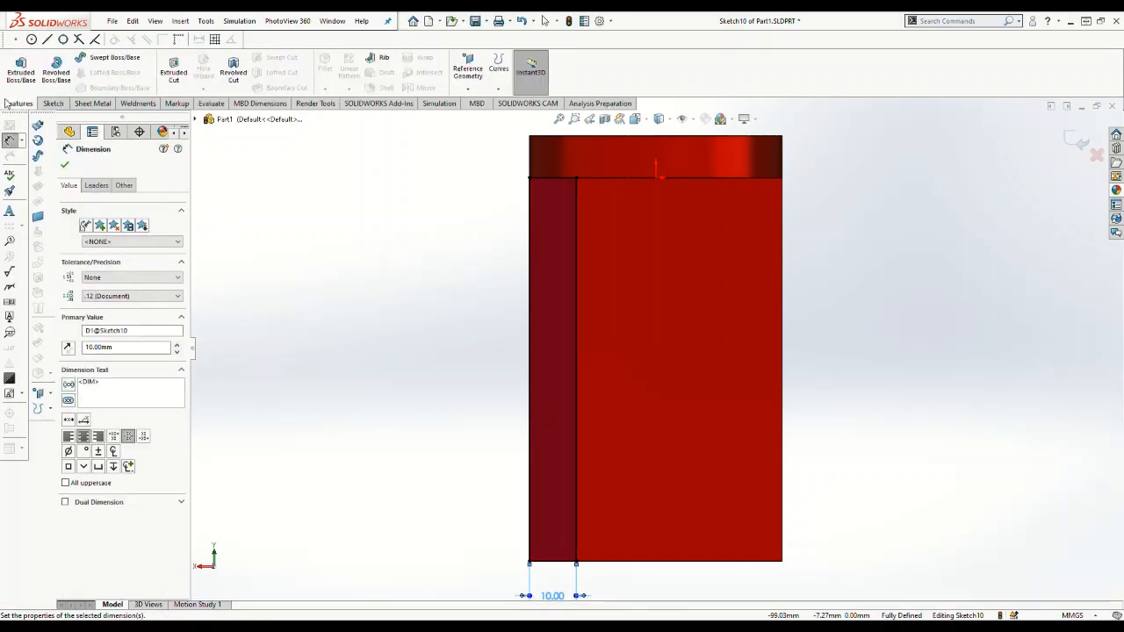